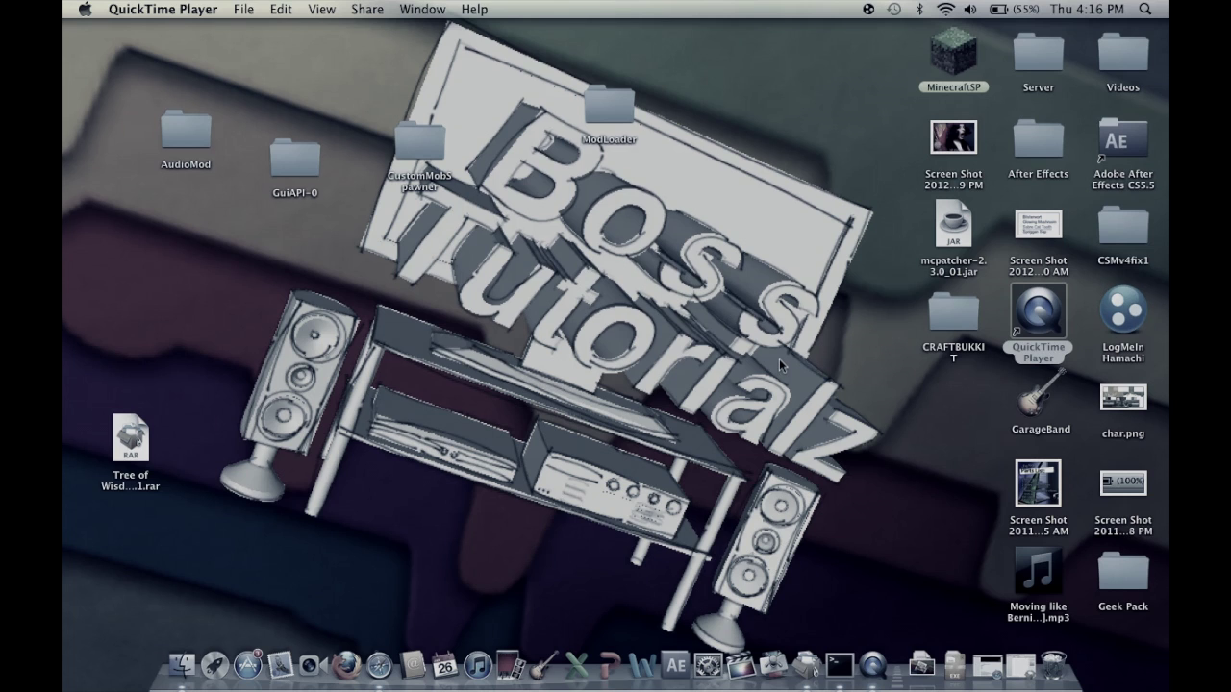
left_click(964, 393)
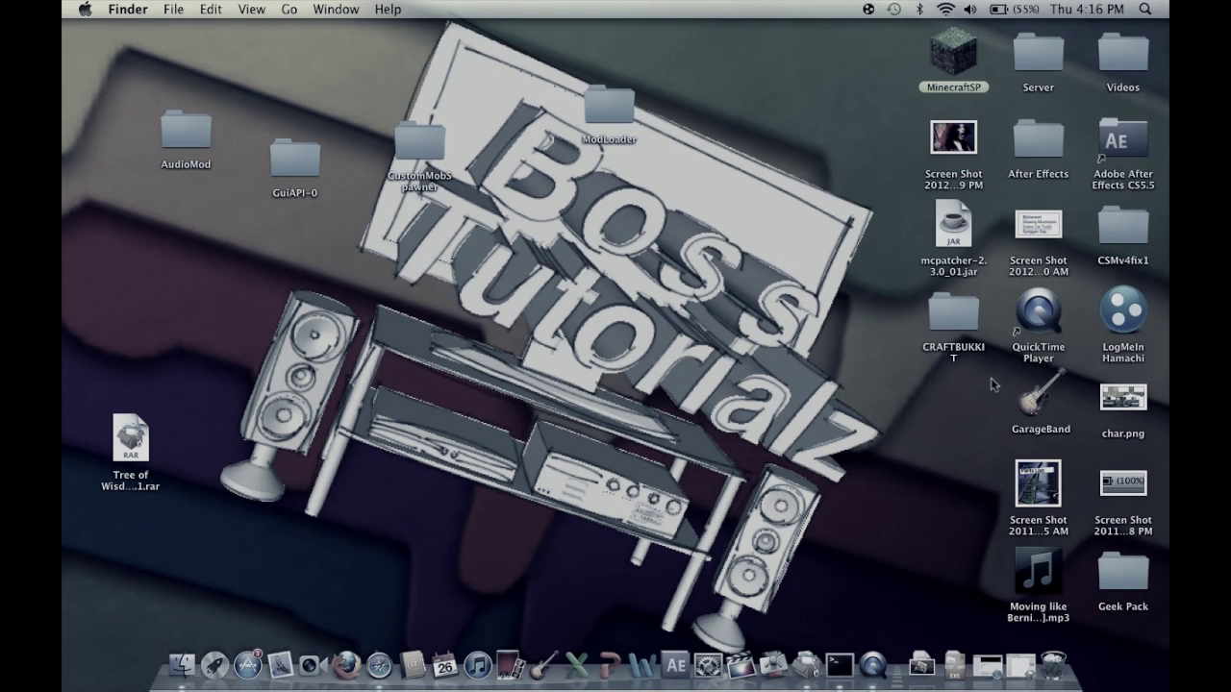
left_click(288, 93)
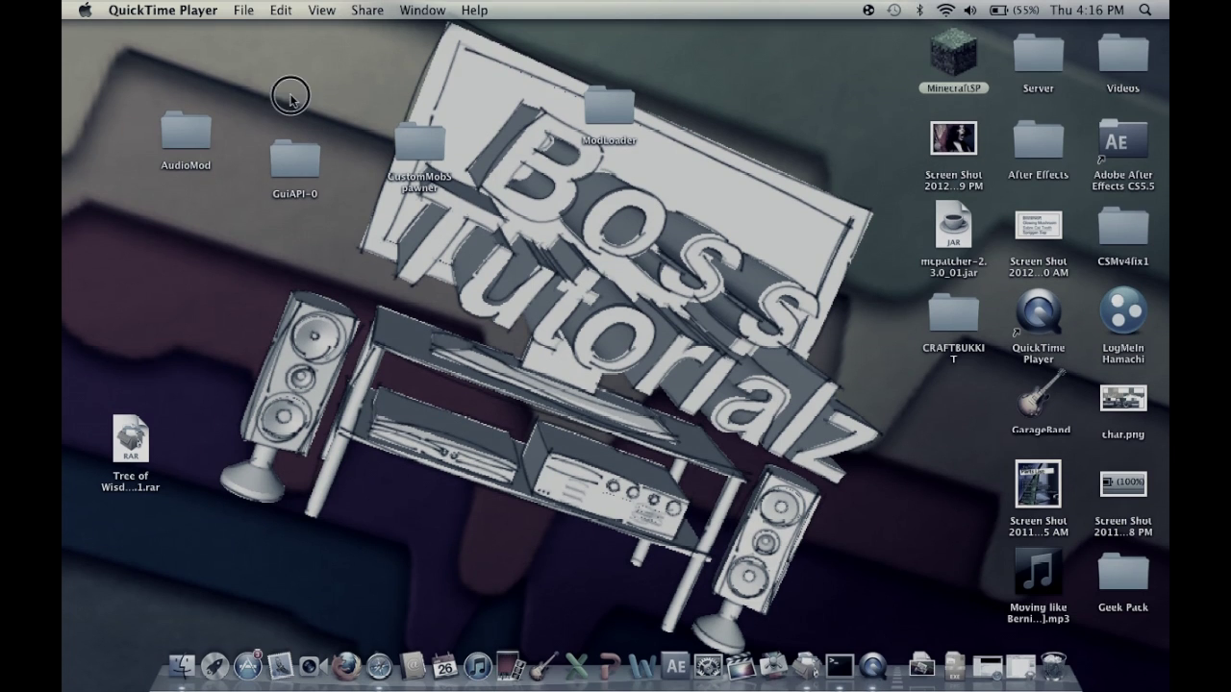
left_click(212, 228)
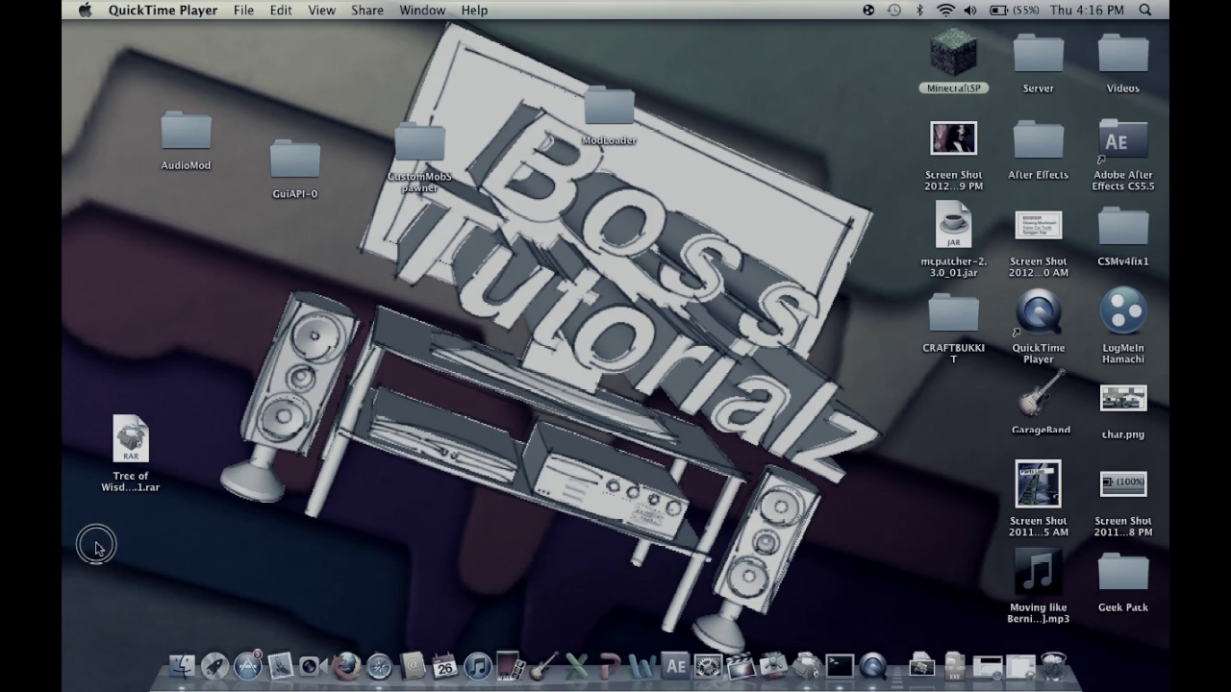
left_click(156, 385)
Move the Tree of Wisdom archive to the desktop area beneath the mod folders
left_click_drag(154, 417, 206, 284)
left_click(708, 402)
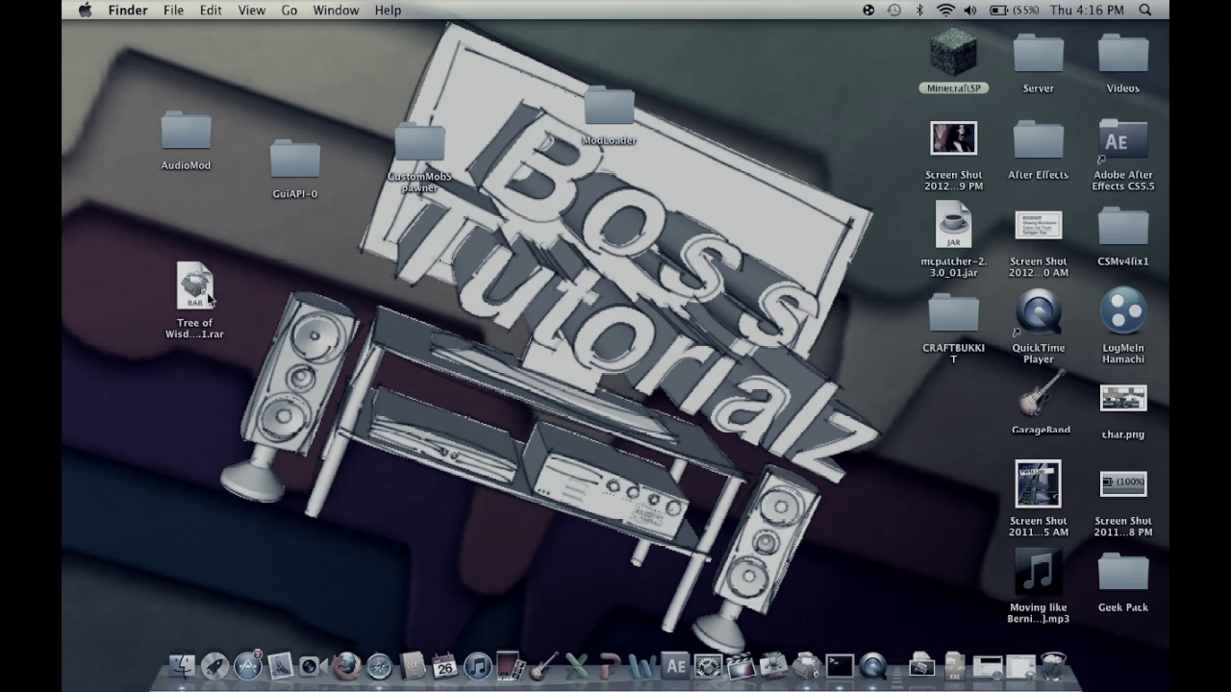
left_click_drag(199, 293, 381, 253)
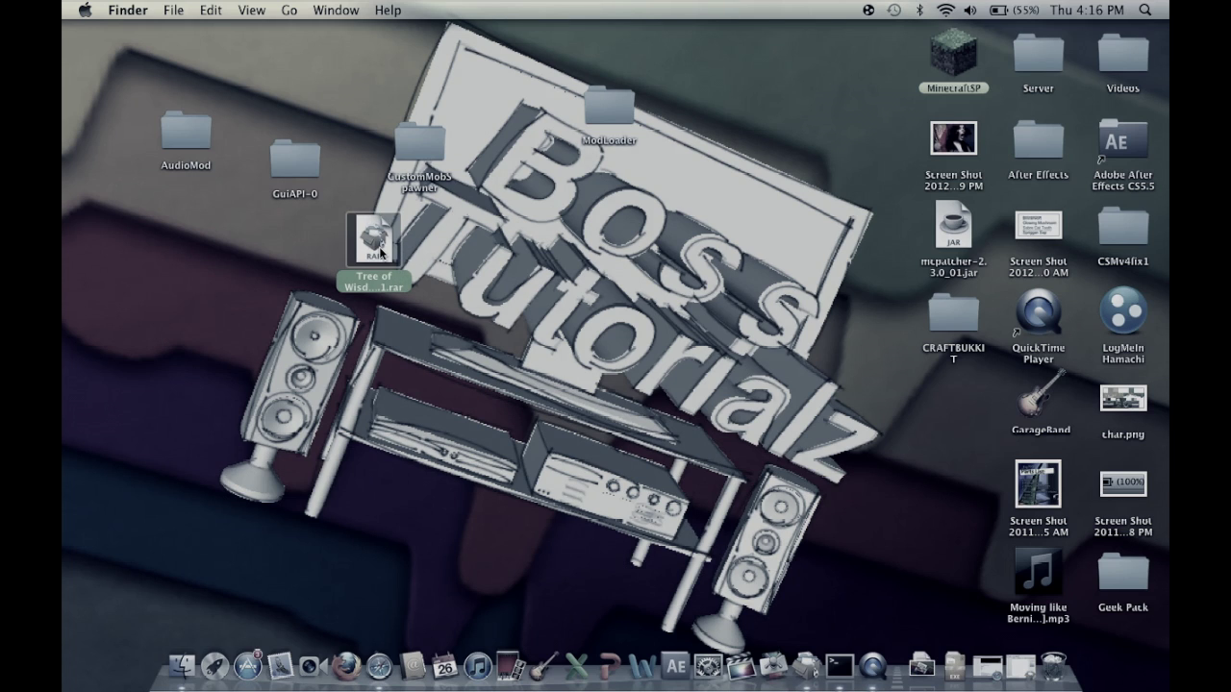
left_click(549, 289)
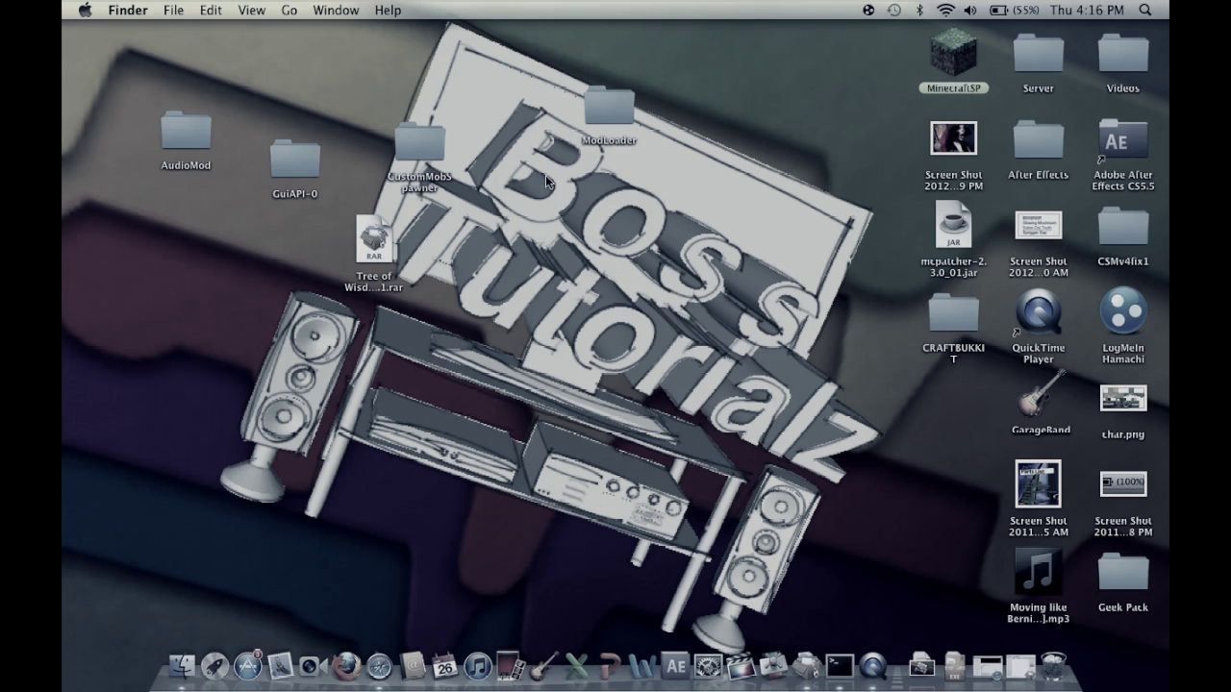
left_click_drag(375, 240, 318, 332)
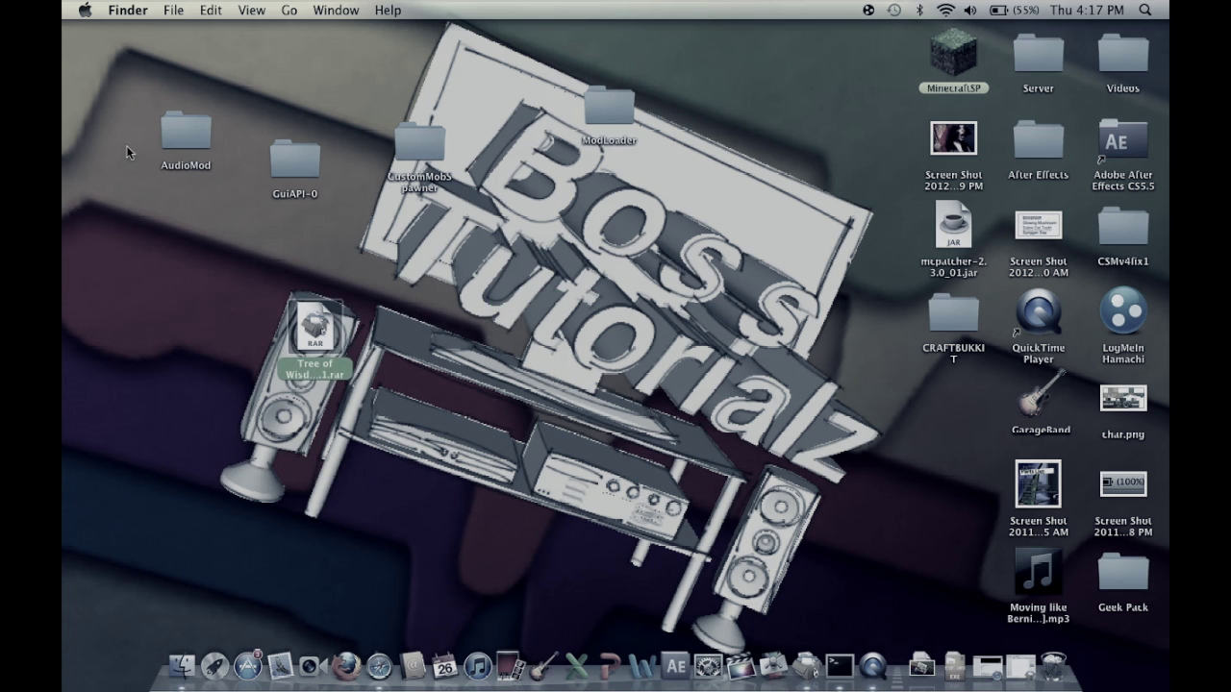
Group the AudioMod, GuiAPI-0, CustomMobSpawner and ModLoader folders closely together in the desktop's upper-left corner
left_click_drag(192, 134, 168, 112)
left_click_drag(286, 166, 206, 69)
left_click_drag(451, 166, 249, 164)
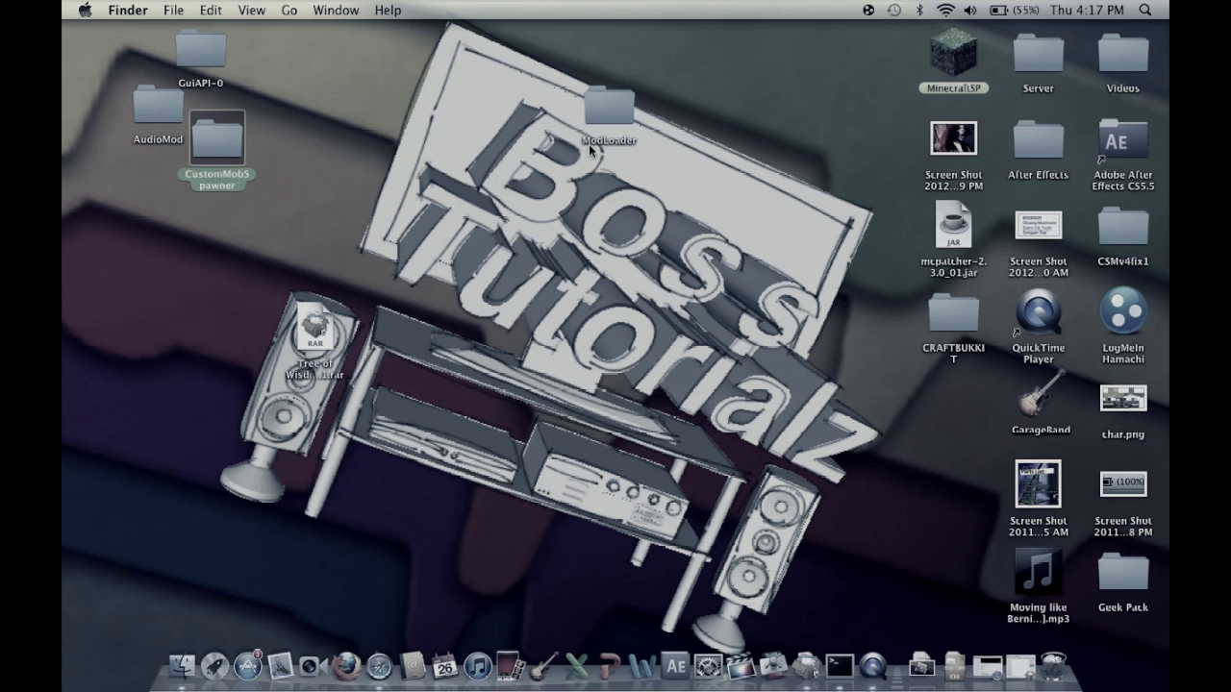
left_click_drag(620, 119, 283, 106)
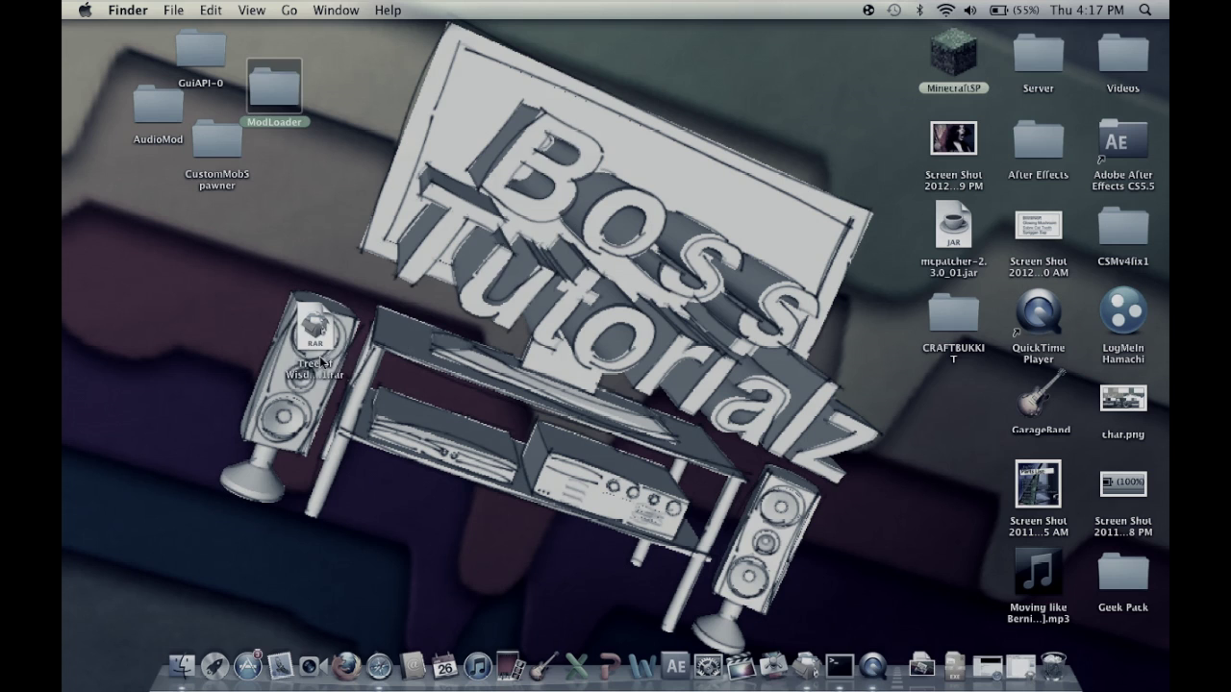
Move the Tree of Wisdom archive to the free space near the desktop's upper edge
left_click_drag(322, 361, 729, 60)
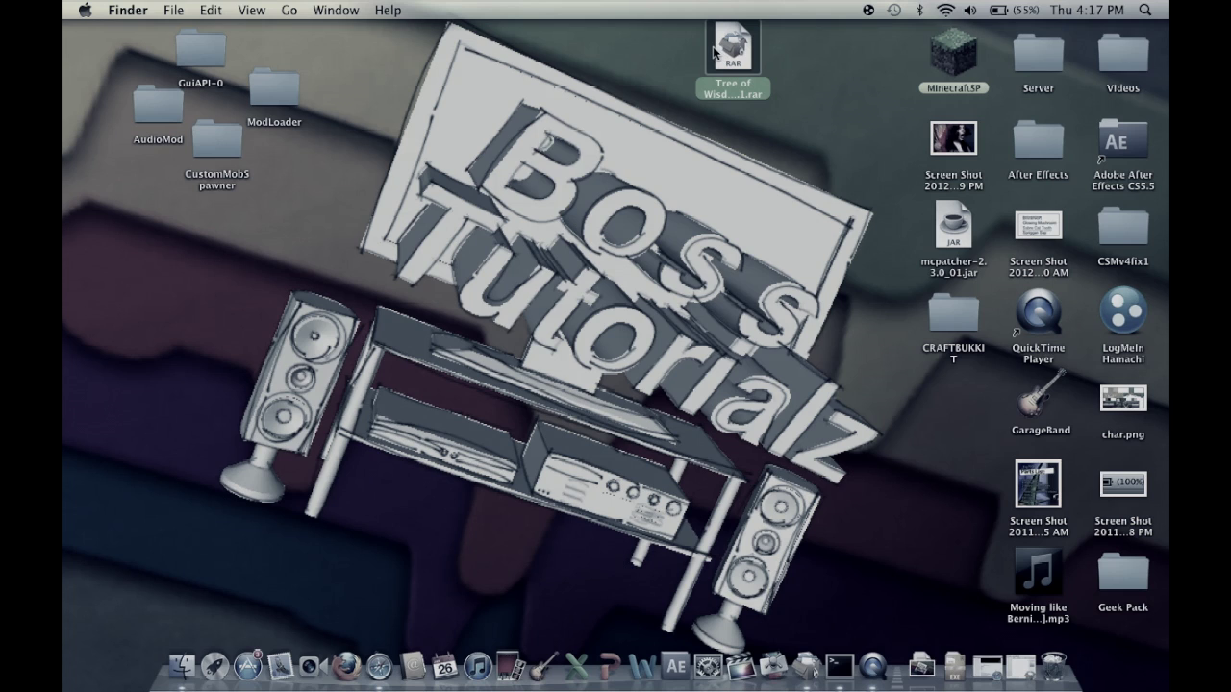
left_click(764, 133)
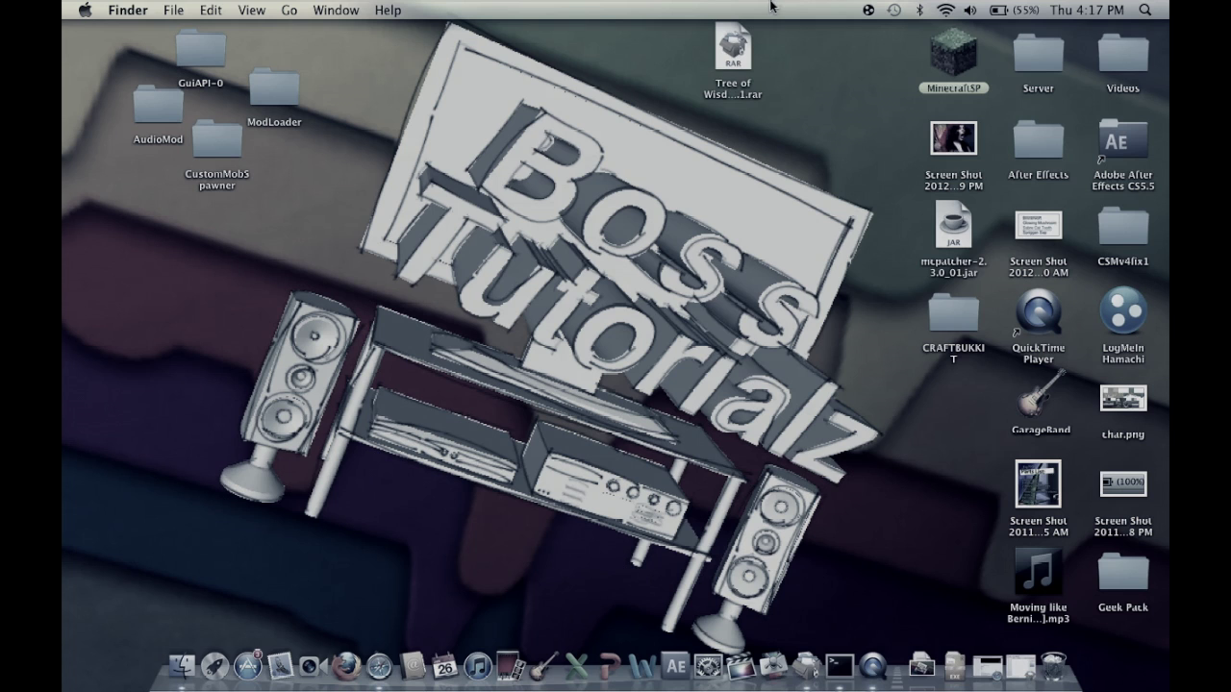
left_click_drag(721, 43, 737, 83)
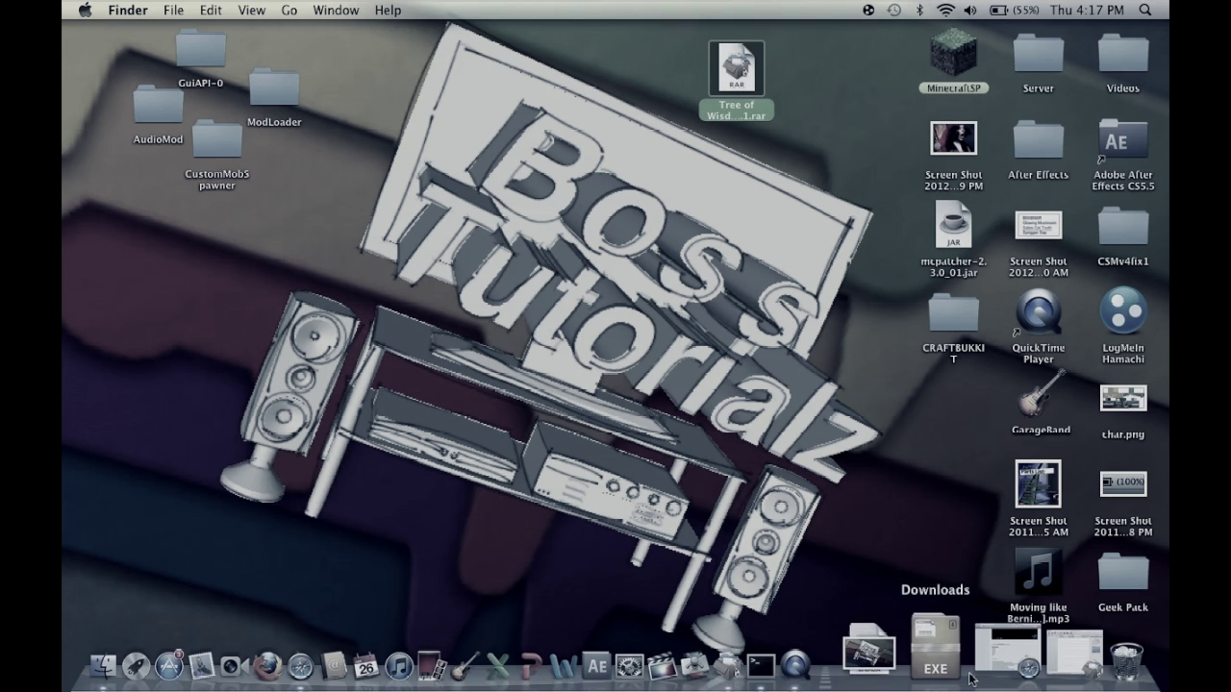
right_click(748, 74)
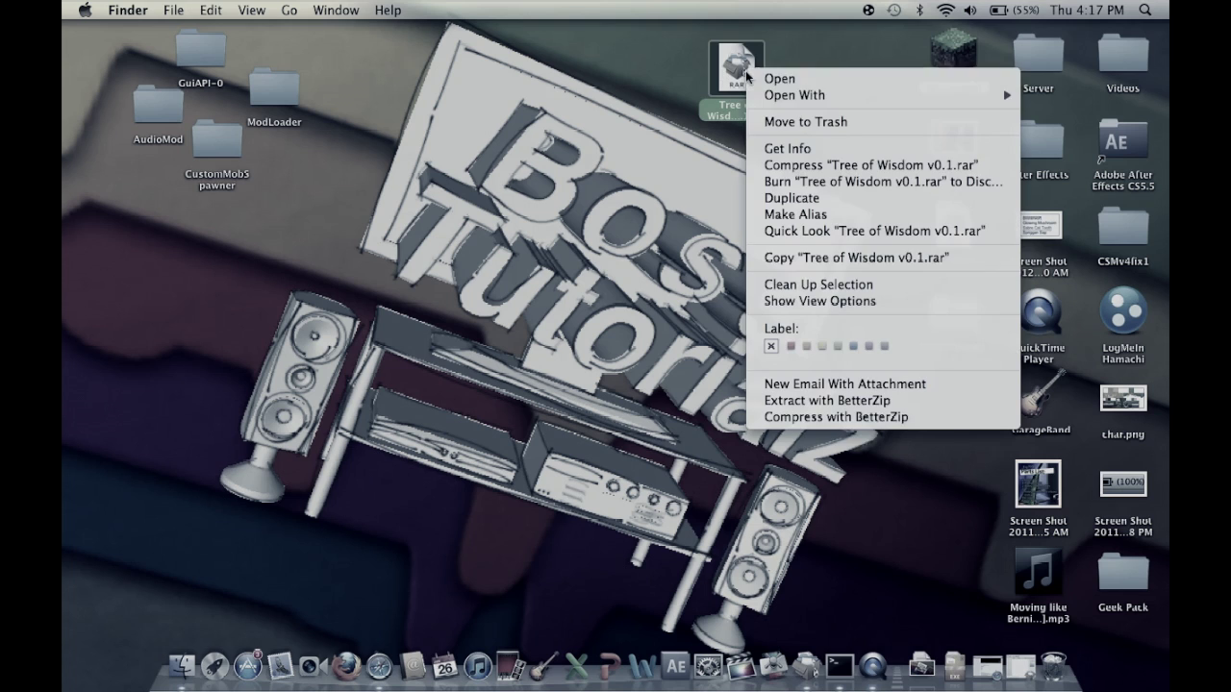
mouse_move(815, 96)
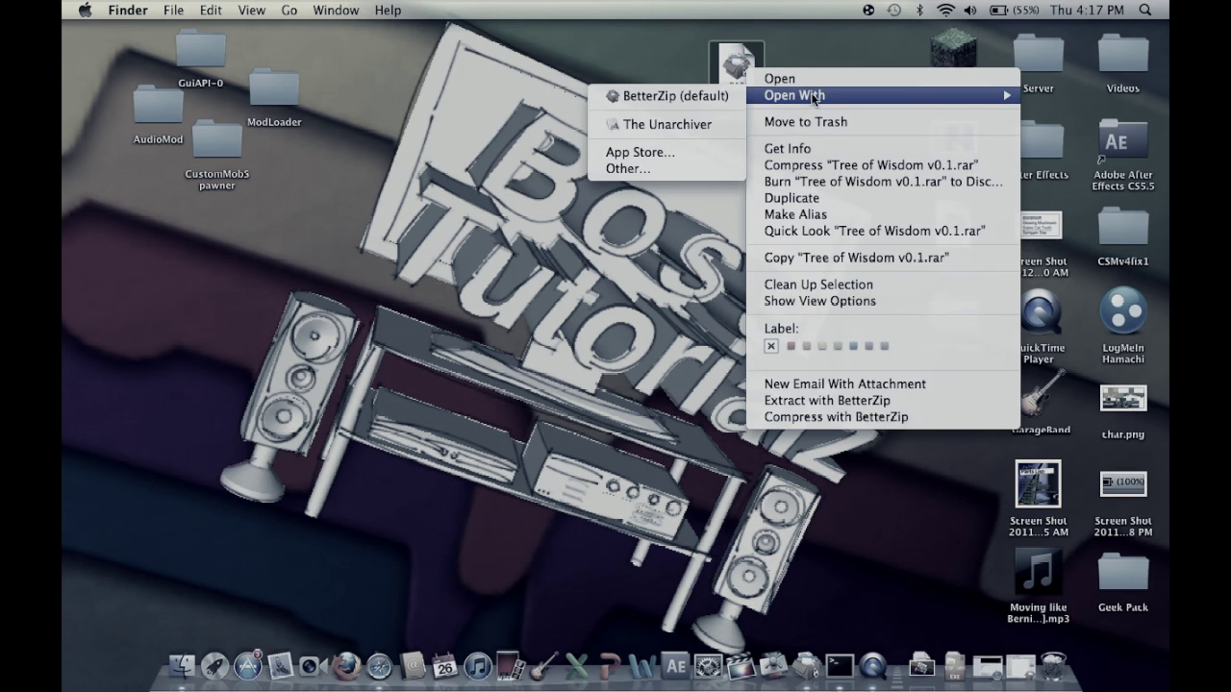
left_click(689, 101)
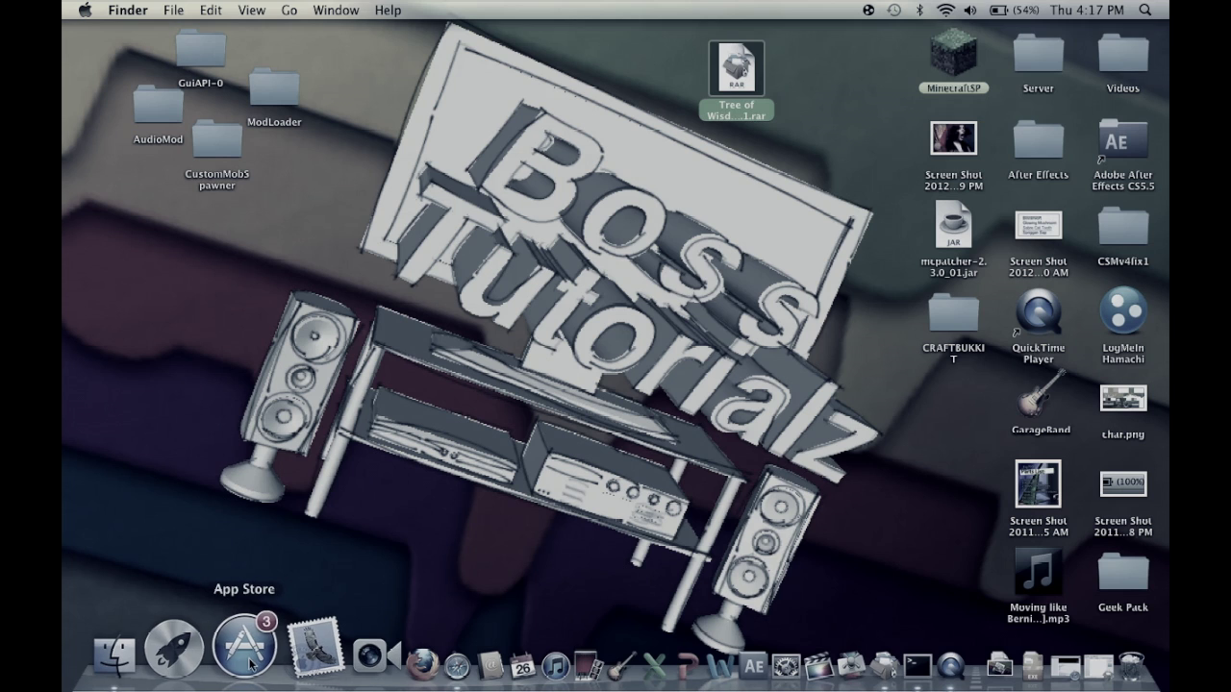
left_click(707, 248)
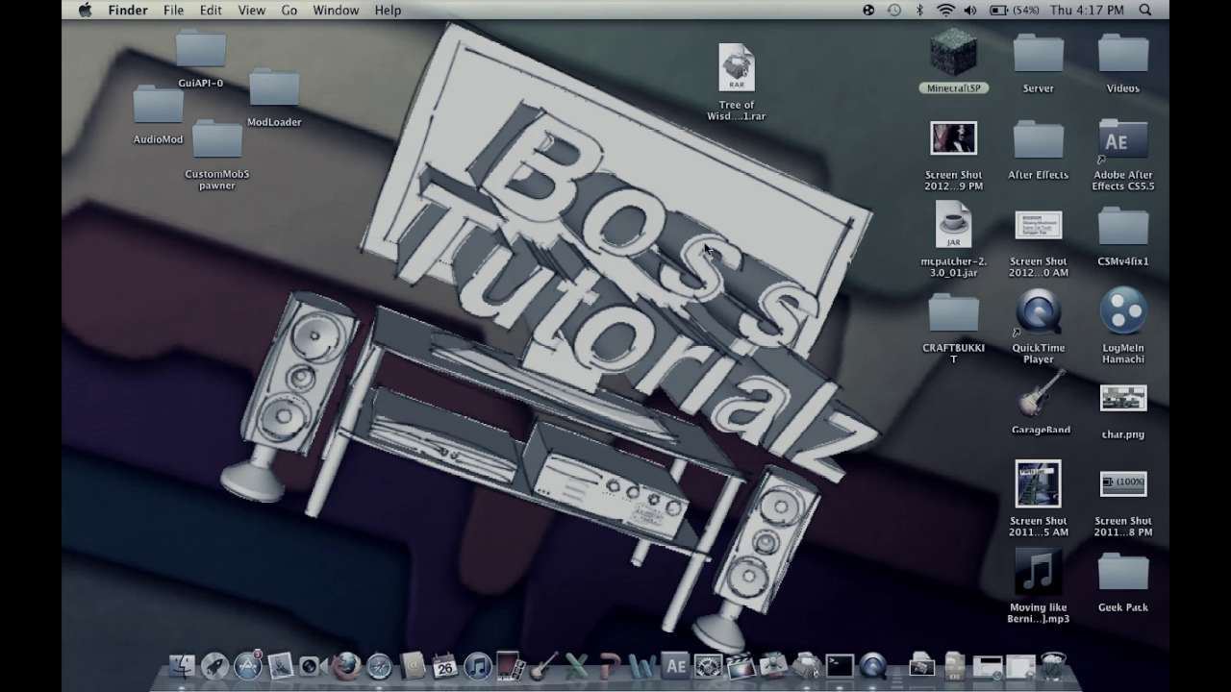
Open the Tree of Wisdom archive with BetterZip and open the Tree of Wisdom v0.1 folder inside it
right_click(743, 55)
mouse_move(779, 75)
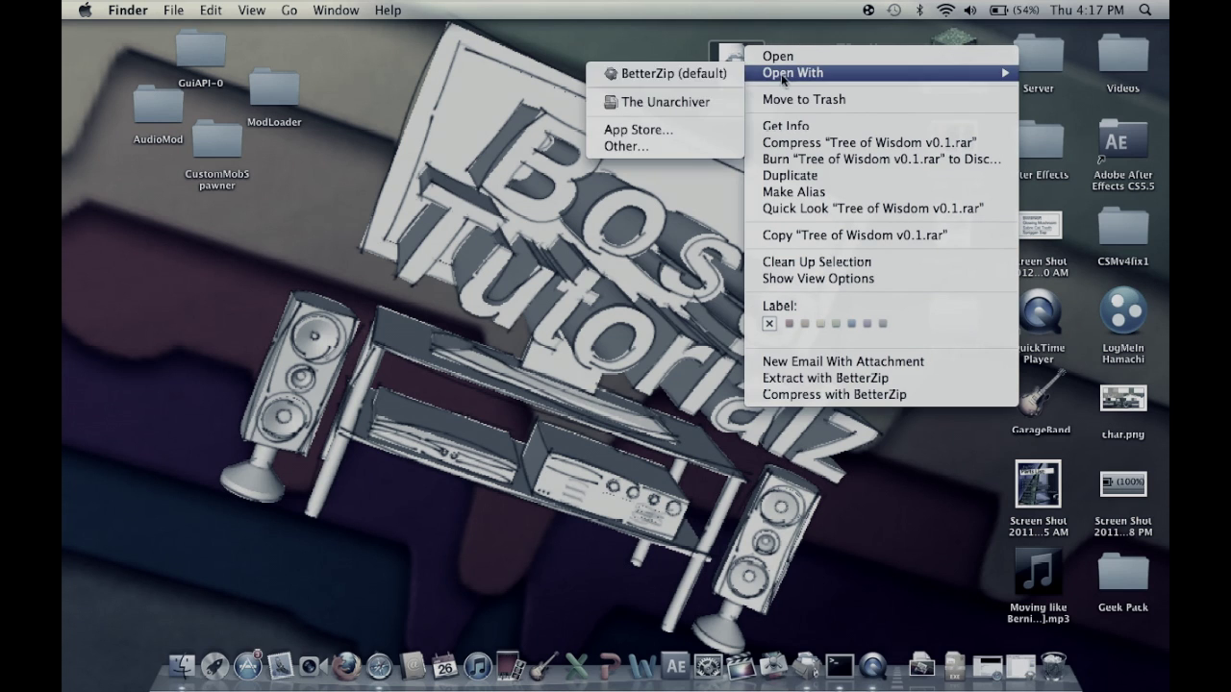
left_click(695, 78)
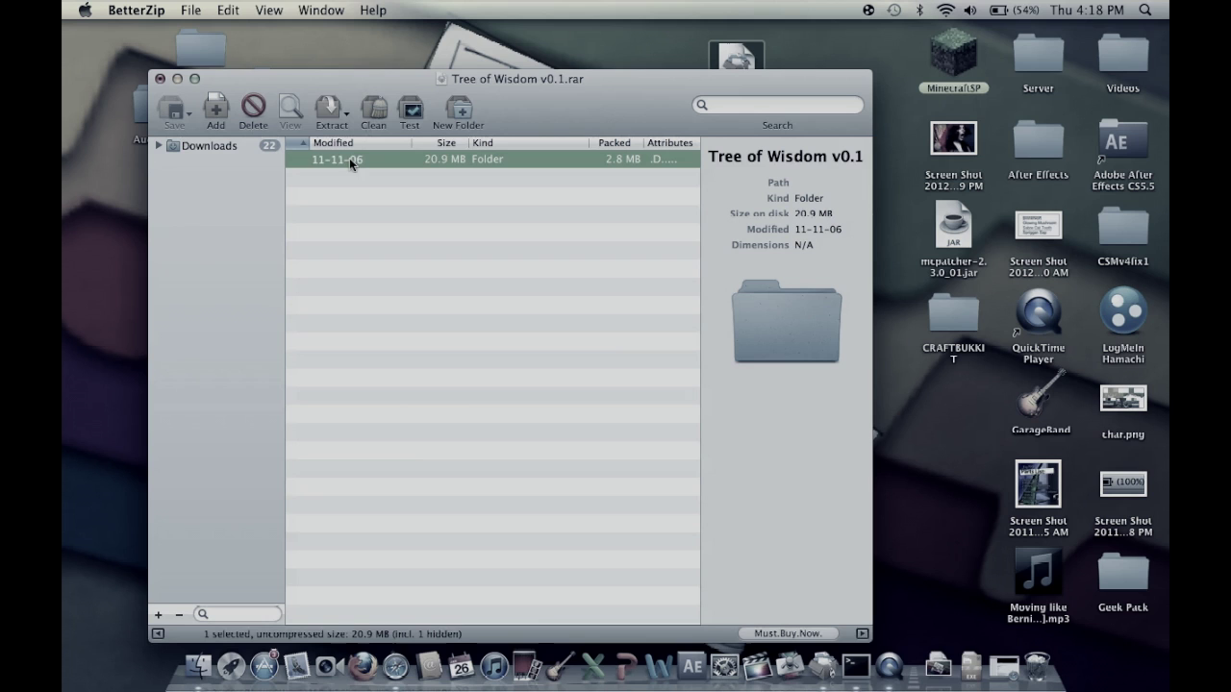
double_click(315, 159)
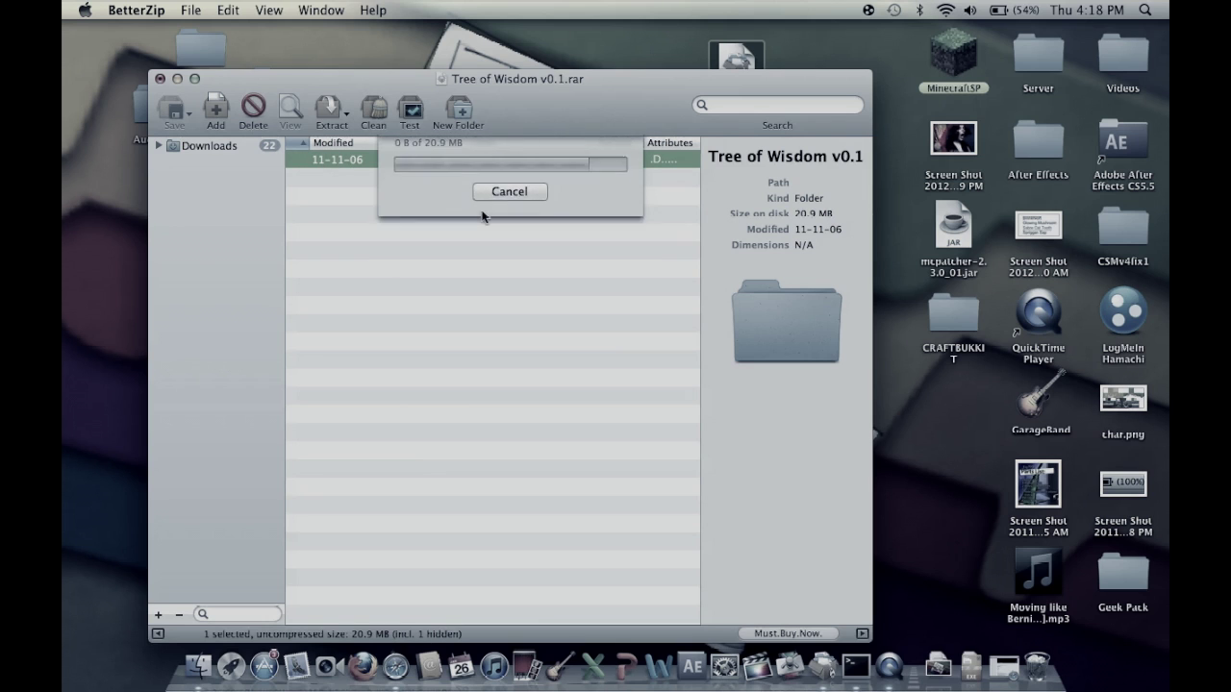
left_click_drag(557, 201, 510, 212)
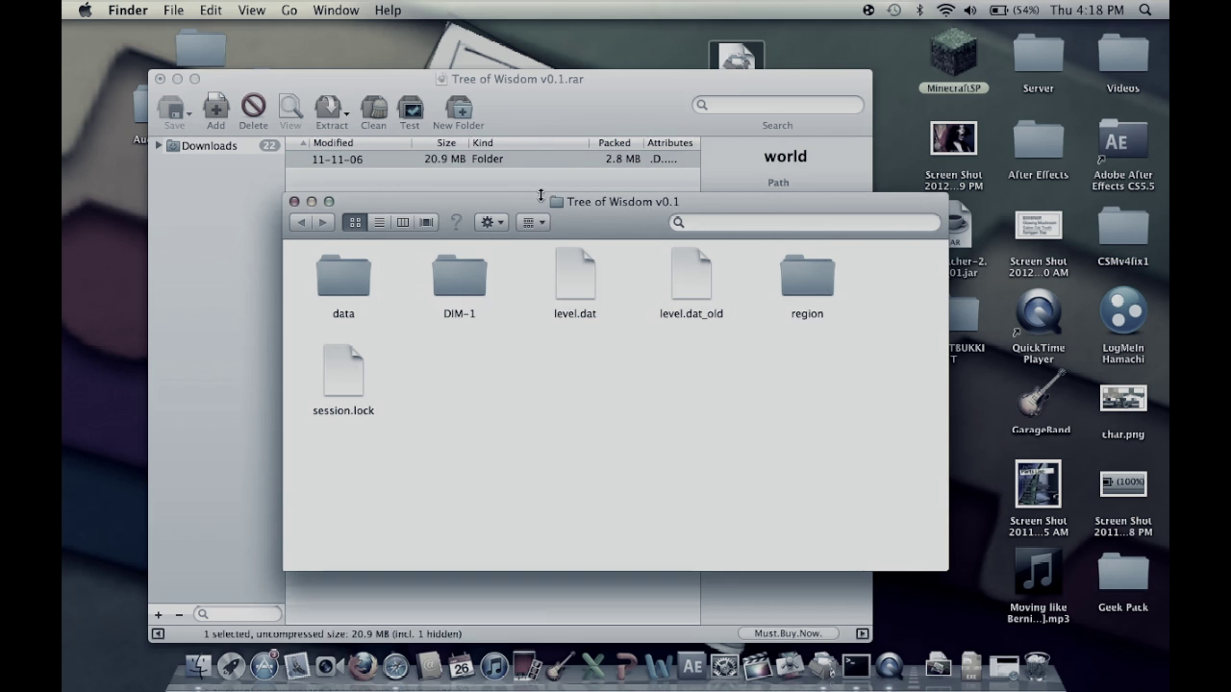
Place the Tree of Wisdom v0.1 folder window in the desktop's upper-left area and leave its files unselected
left_click_drag(588, 227, 449, 58)
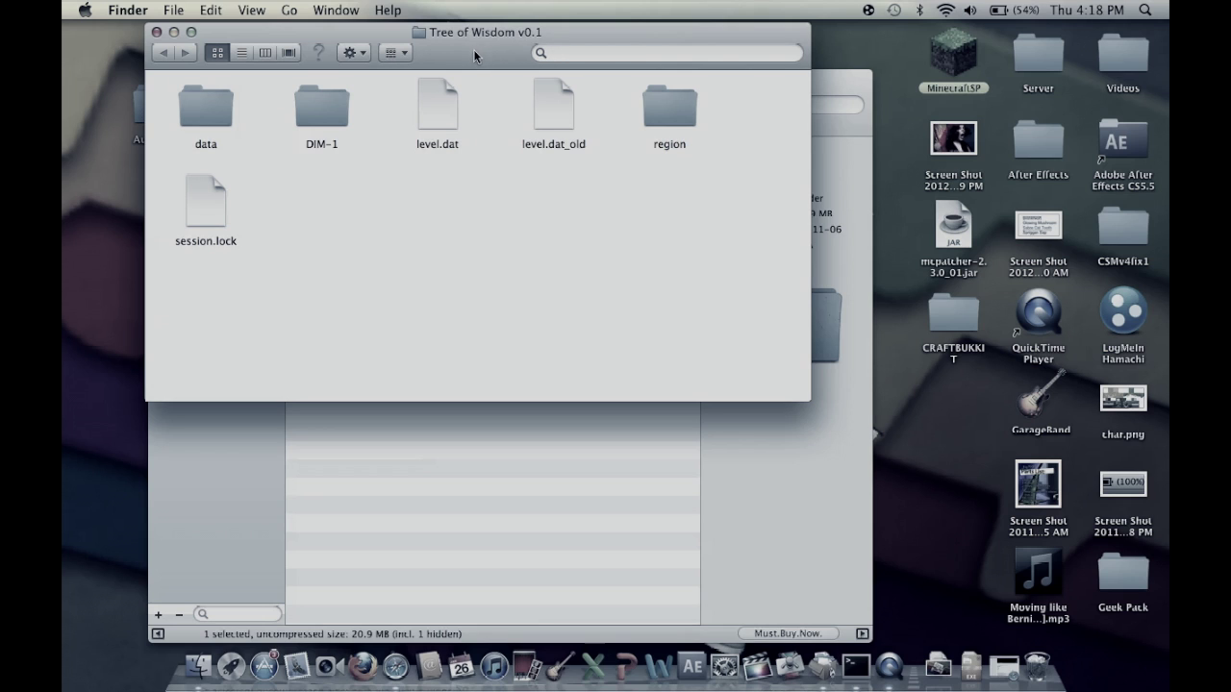
left_click_drag(681, 224, 96, 68)
left_click(549, 283)
Open the CRAFTBUKKIT folder from the desktop and position its window below the world files in the Tree of Wisdom v0.1 folder
double_click(938, 294)
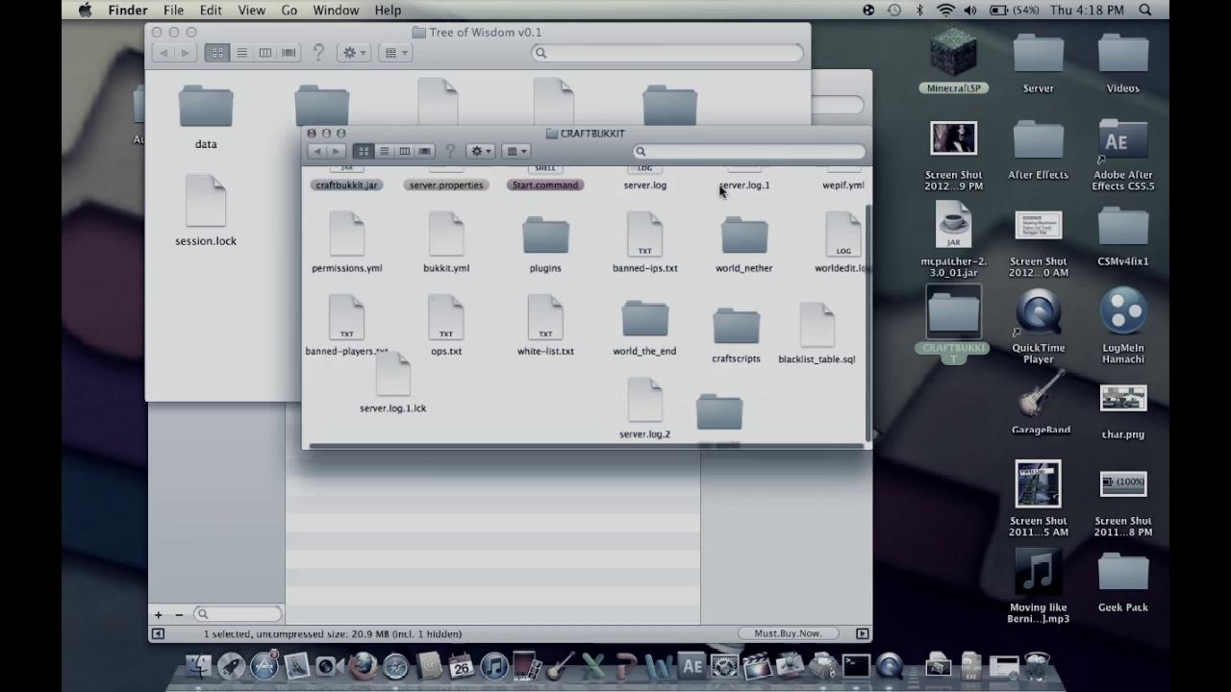
left_click_drag(567, 106, 717, 139)
scroll(712, 278, "up", 3)
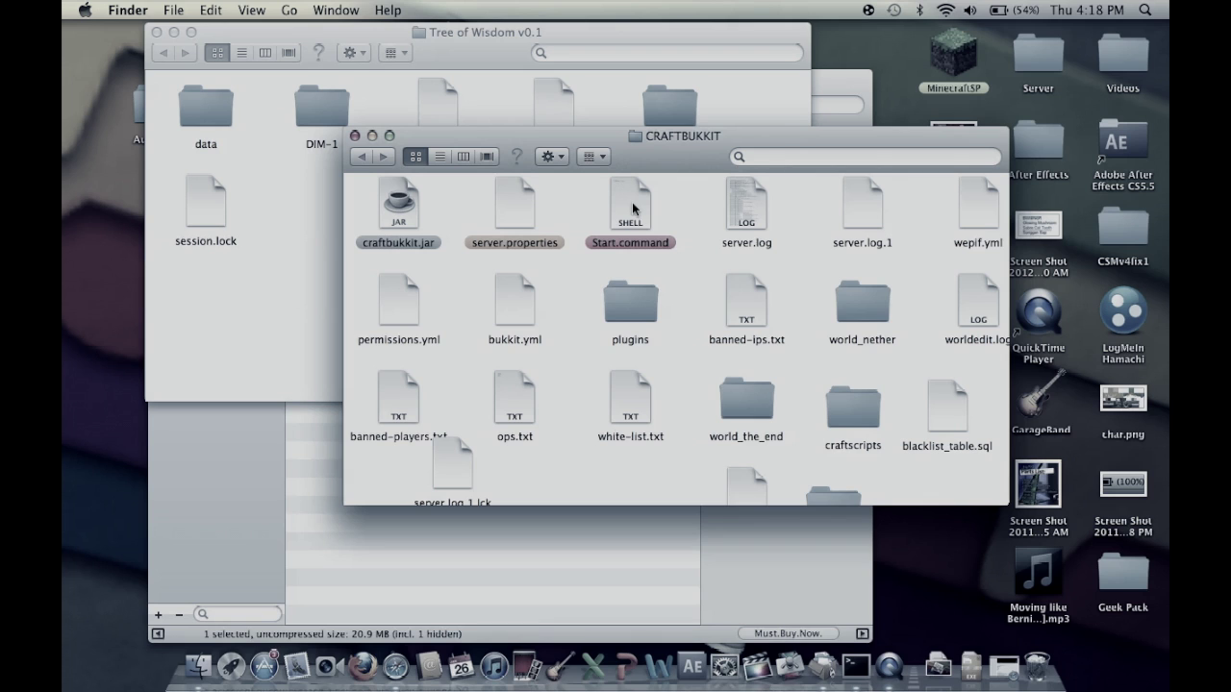
scroll(670, 270, "down", 1)
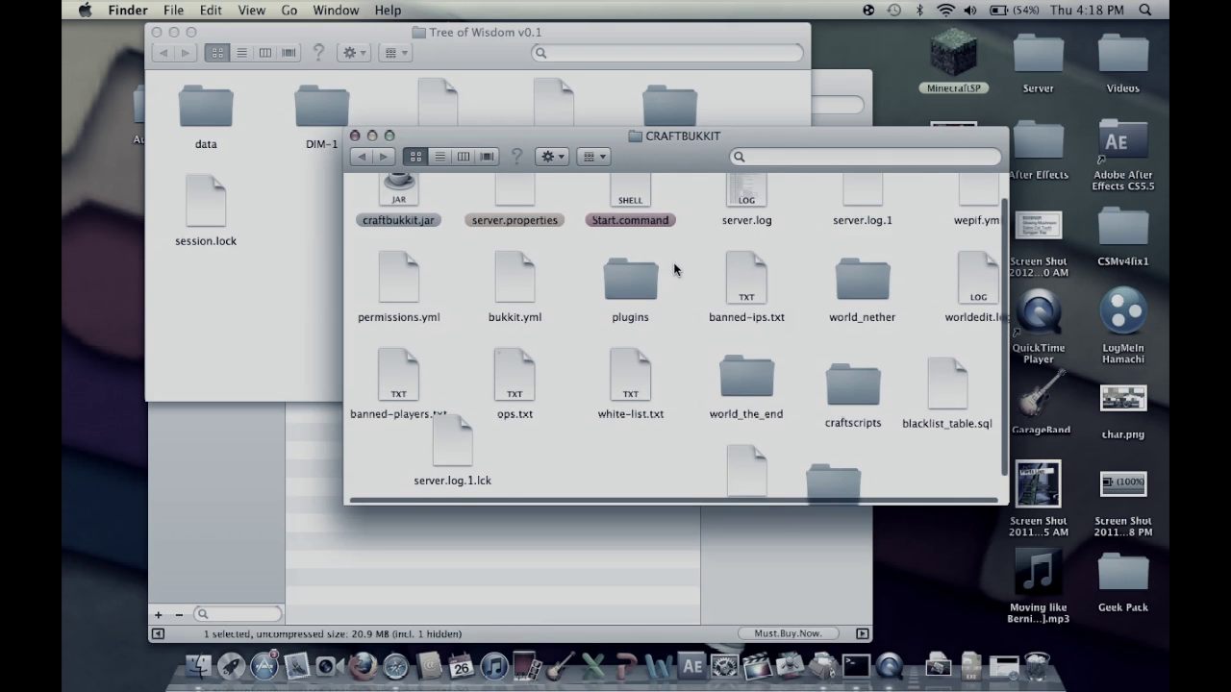
left_click_drag(799, 149, 703, 187)
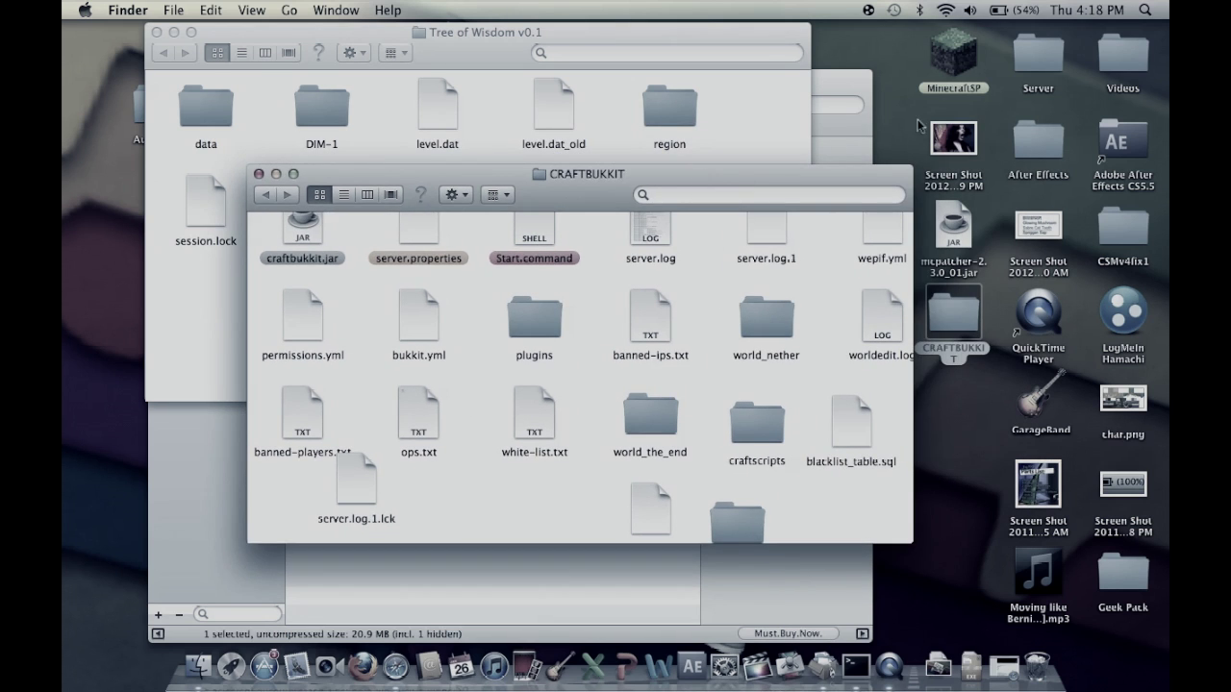
View the contents of the Server folder on the desktop and close its window
left_click(953, 322)
left_click(1031, 62)
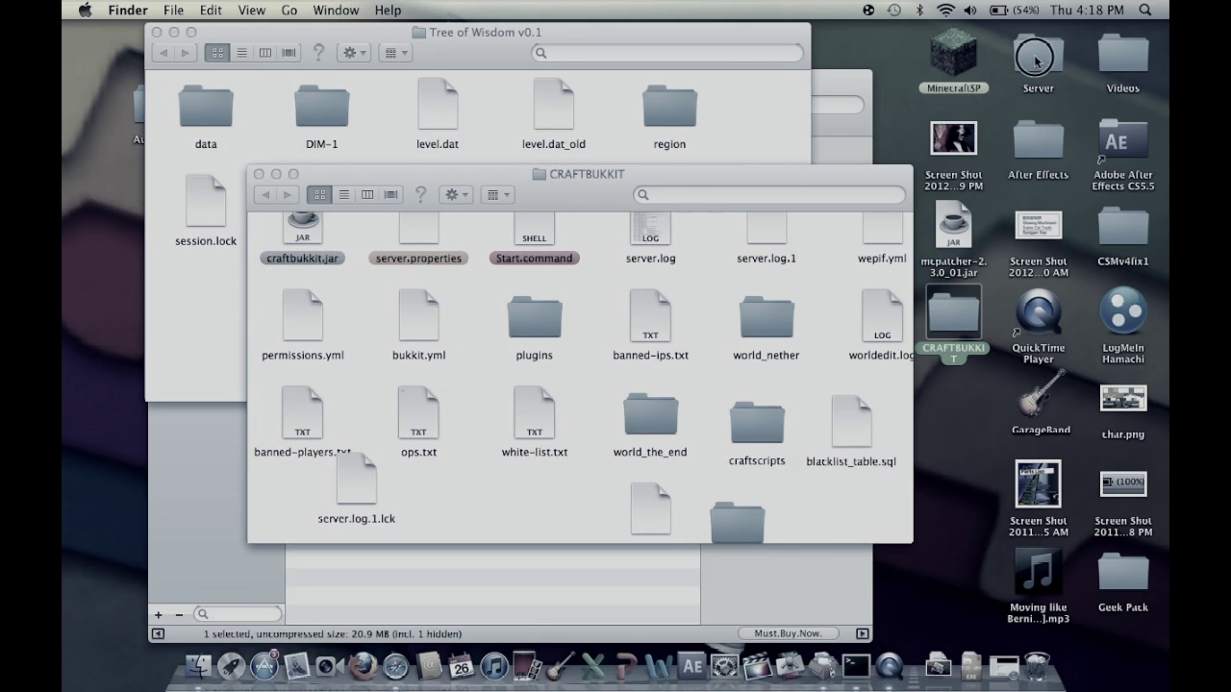
double_click(1036, 62)
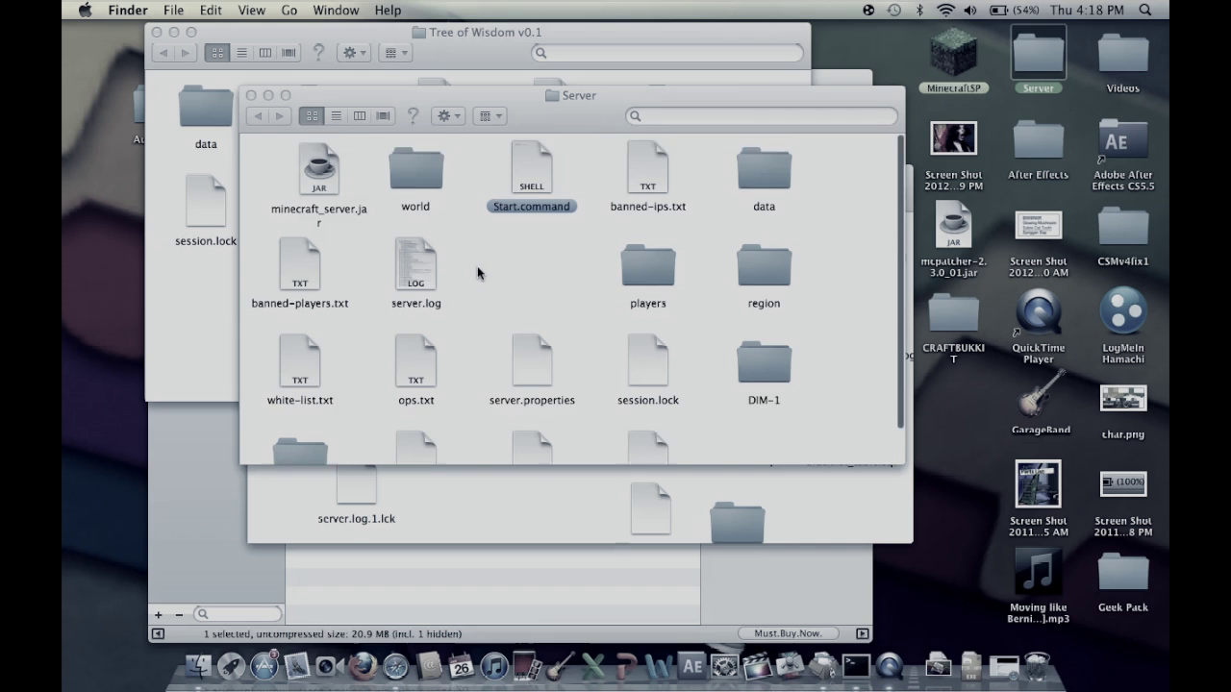
left_click(251, 95)
Reposition the CRAFTBUKKIT folder window so that it leaves session.lock in the Tree of Wisdom v0.1 folder uncovered
scroll(471, 289, "up", 2)
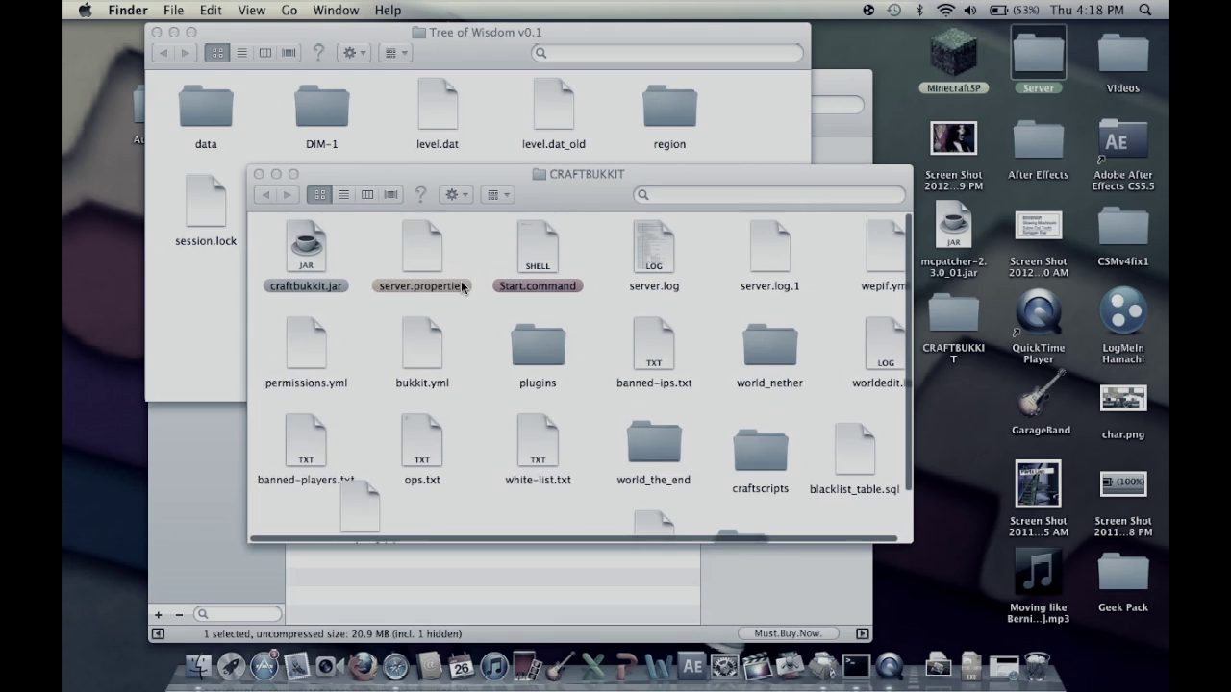
left_click_drag(378, 324, 301, 241)
left_click(301, 240)
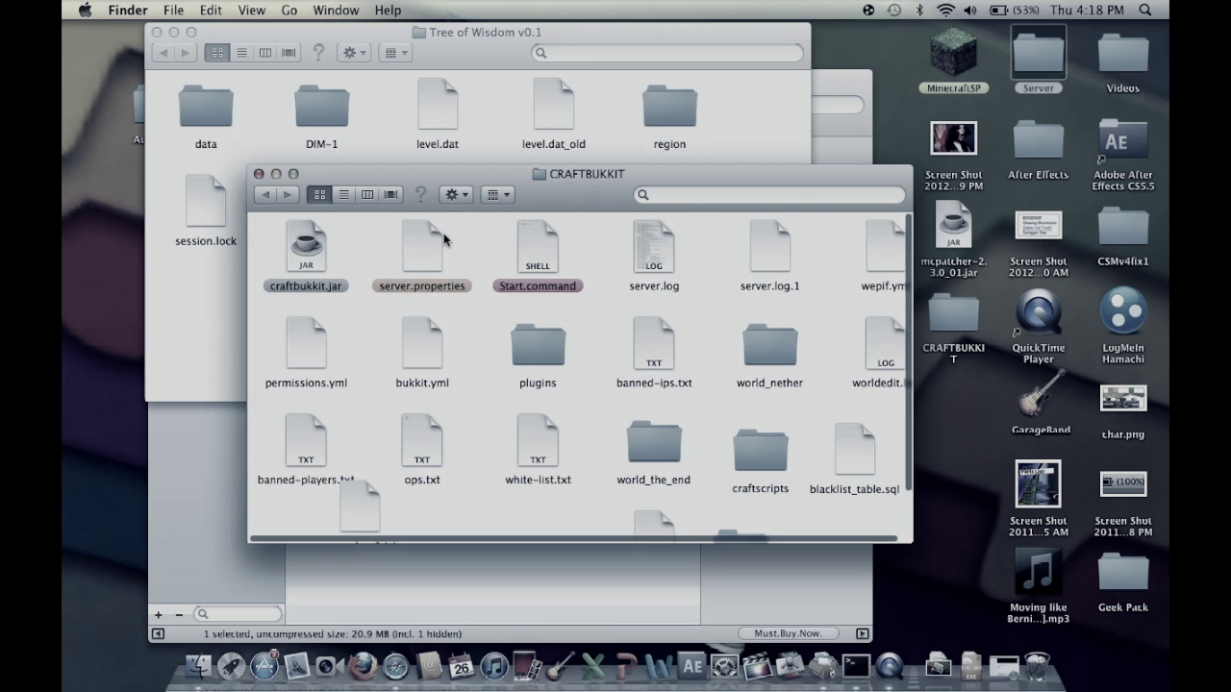
left_click_drag(509, 177, 655, 253)
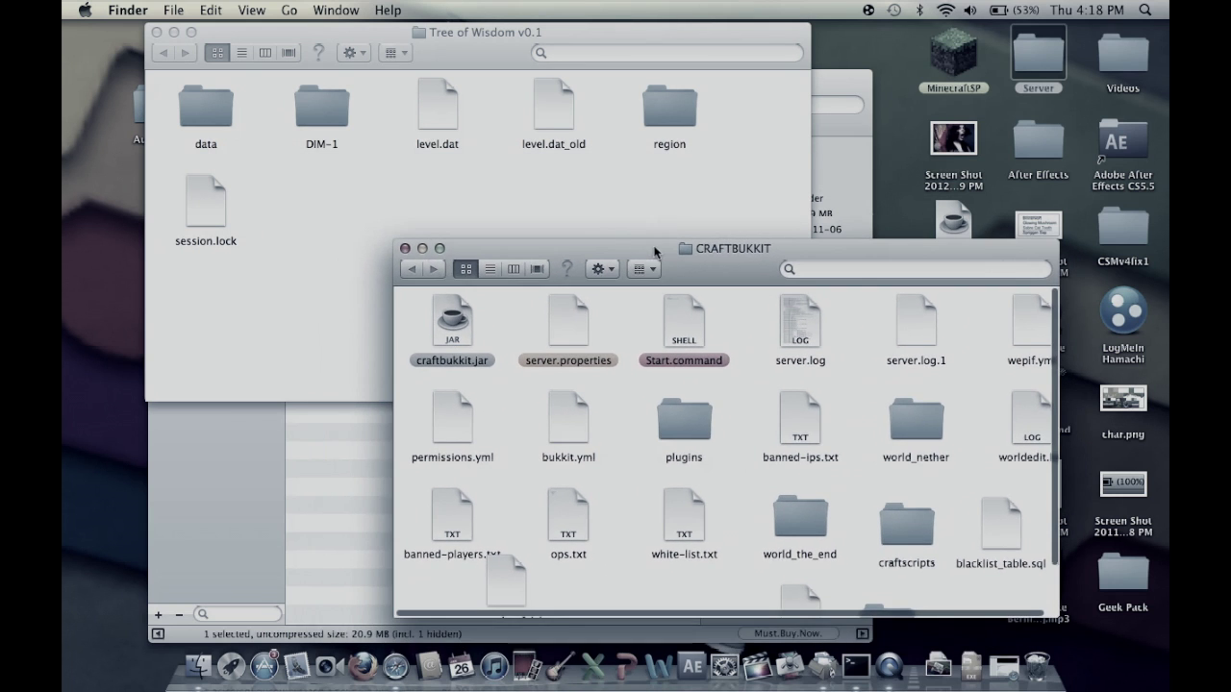
left_click_drag(733, 266, 709, 179)
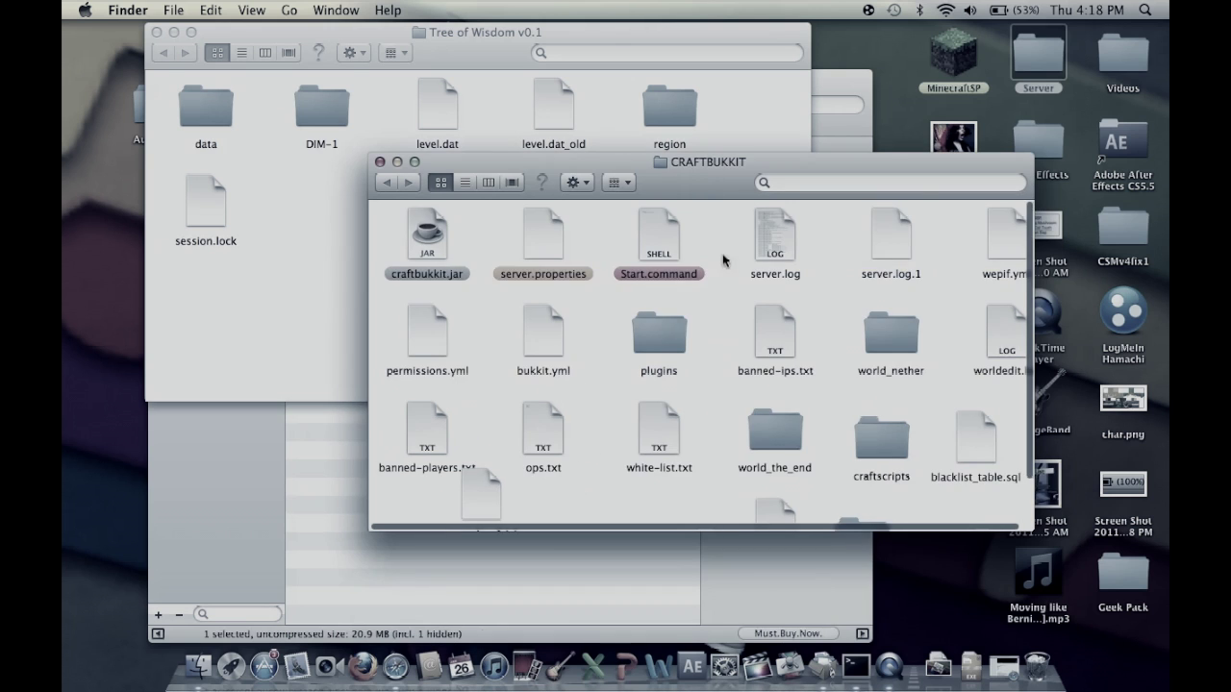
Rename the "our world" folder inside CRAFTBUKKIT to "world"
scroll(737, 399, "down", 3)
scroll(879, 470, "up", 3)
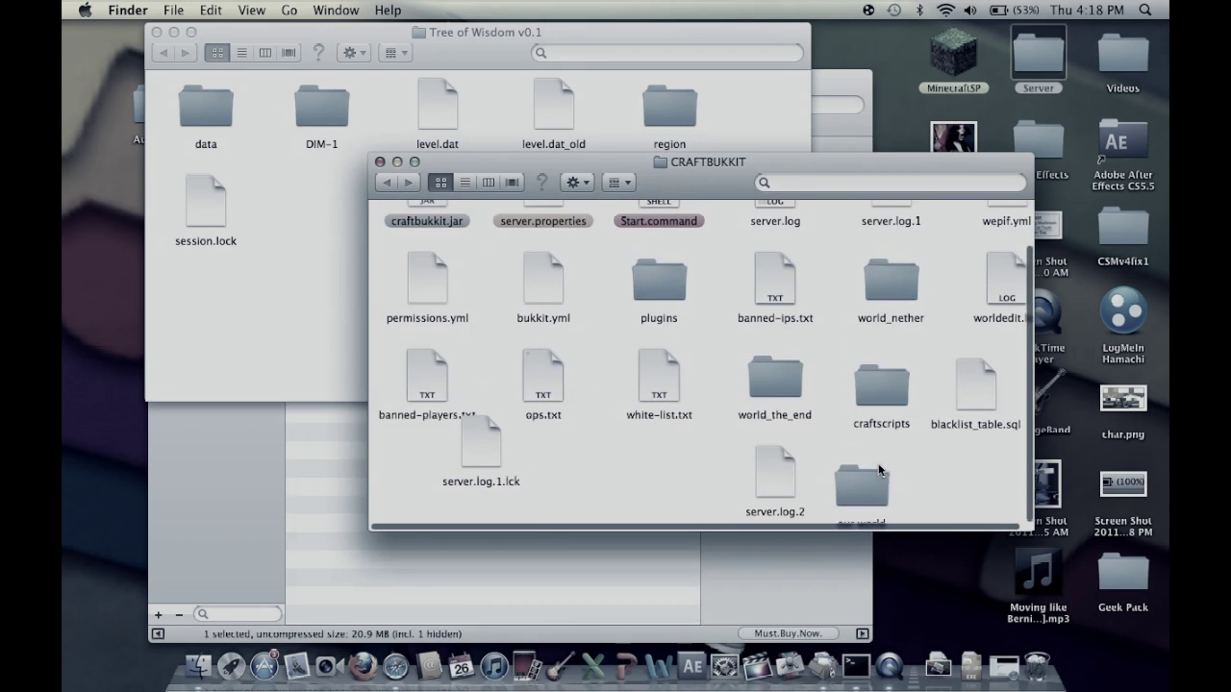
left_click(852, 512)
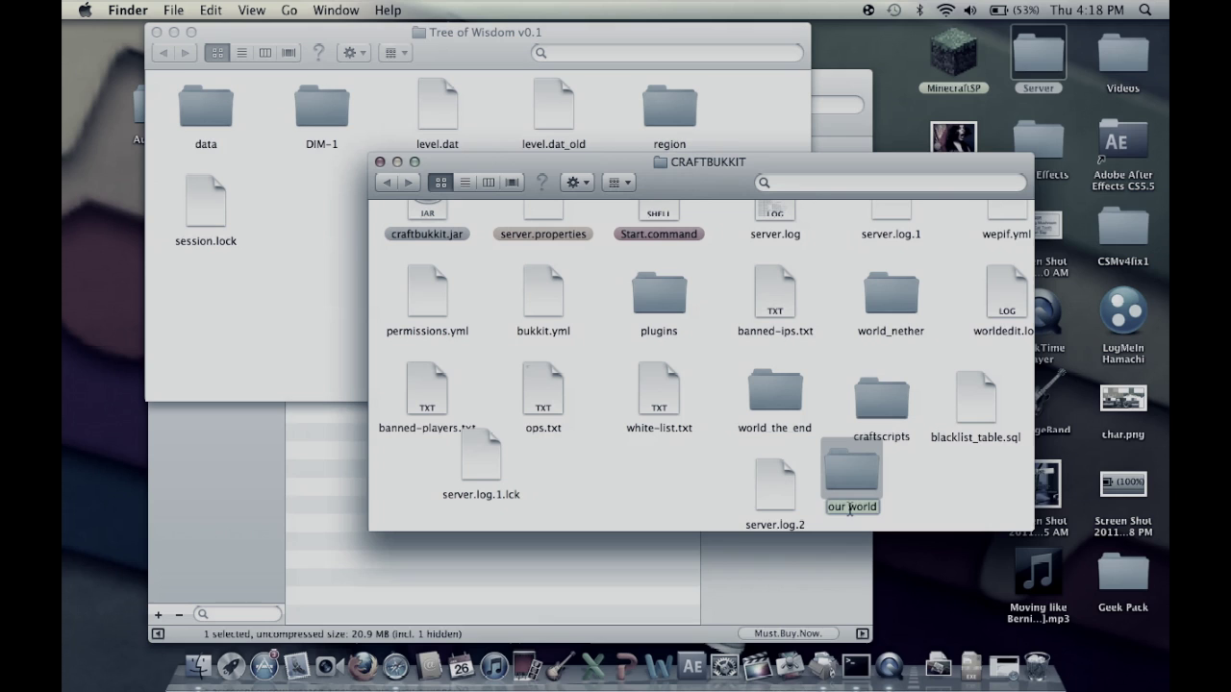
left_click(850, 510)
key("BackSpace")
key("BackSpace")
key("BackSpace")
key("BackSpace")
key("Return")
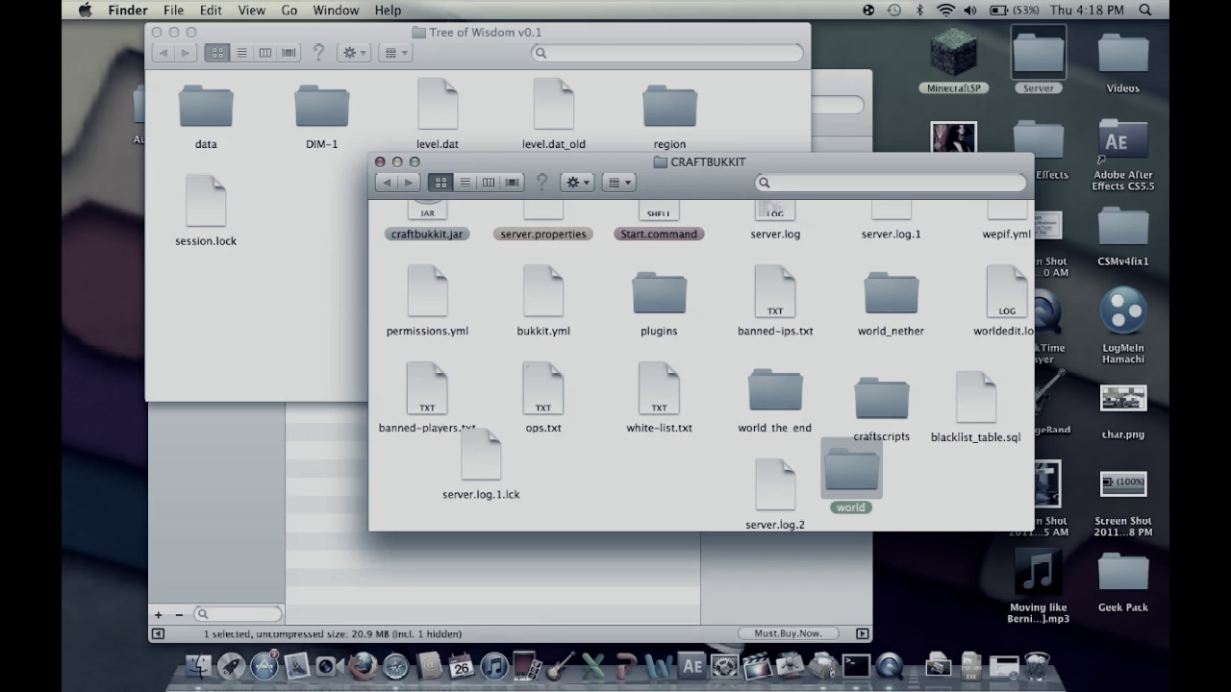
left_click(968, 492)
scroll(702, 310, "up", 1)
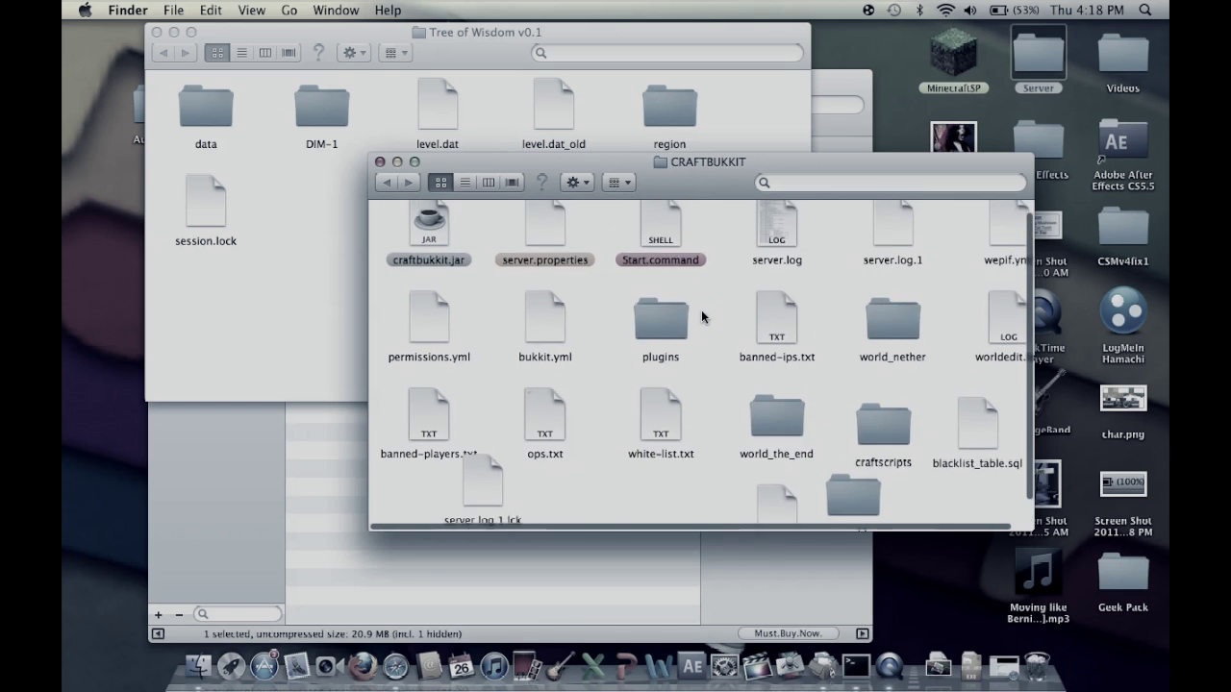
Place the "world" folder beside server.log.2 in the CRAFTBUKKIT folder and shift the window further off the Tree of Wisdom files
scroll(702, 310, "down", 2)
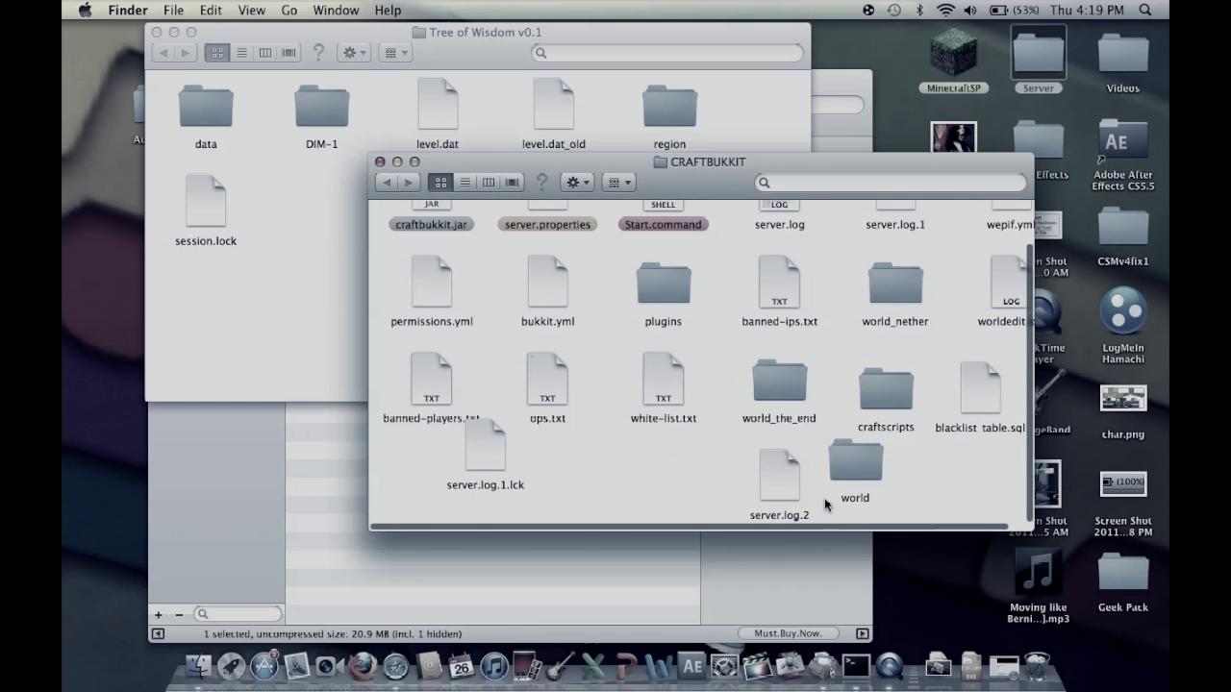
left_click_drag(850, 466, 847, 500)
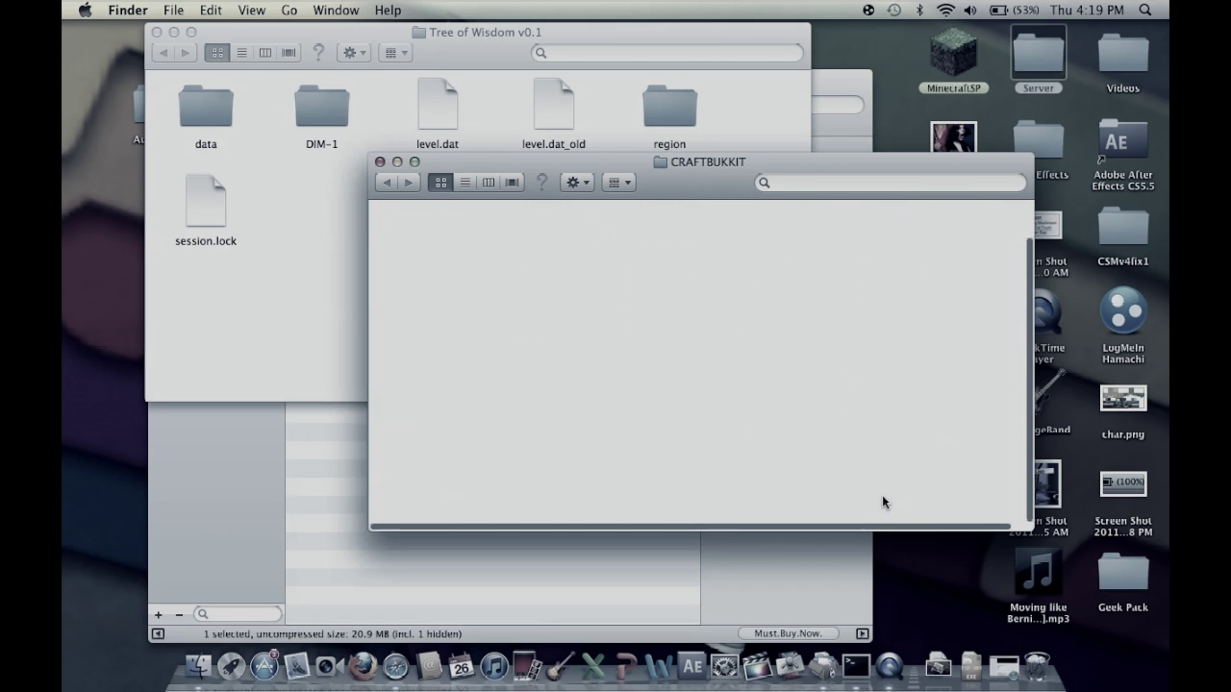
scroll(882, 495, "up", 1)
left_click_drag(928, 481, 829, 465)
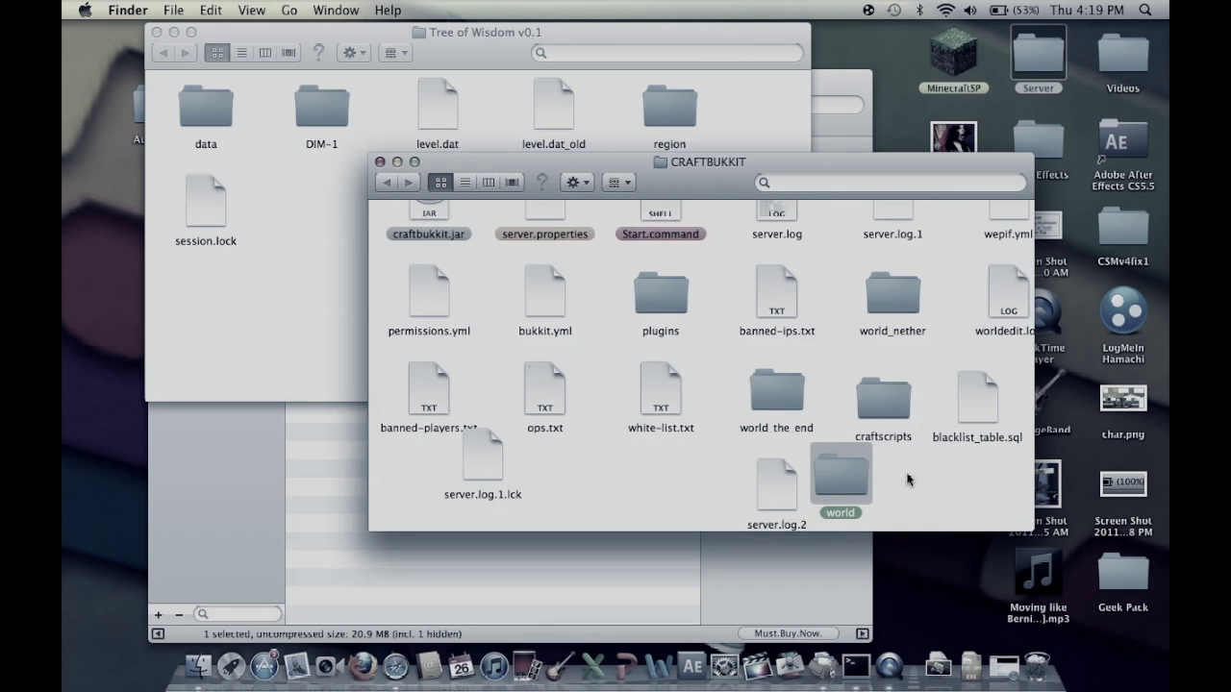
left_click(912, 481)
scroll(860, 306, "down", 2)
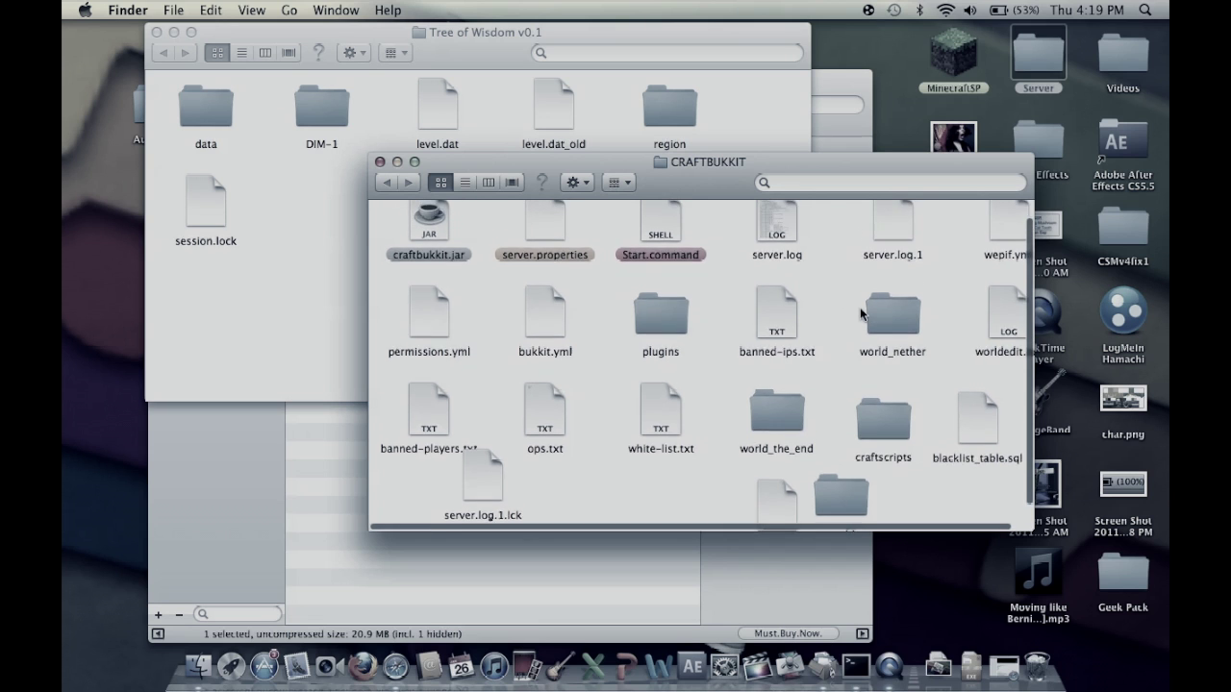
scroll(861, 310, "up", 2)
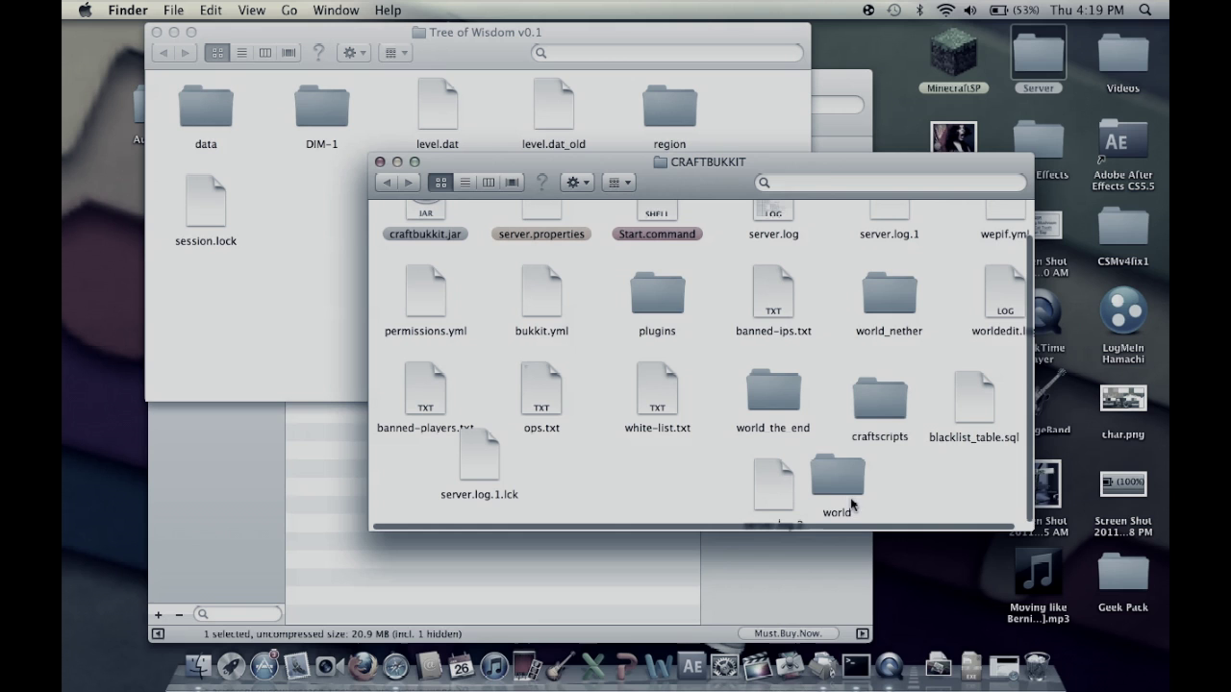
left_click_drag(822, 166, 915, 207)
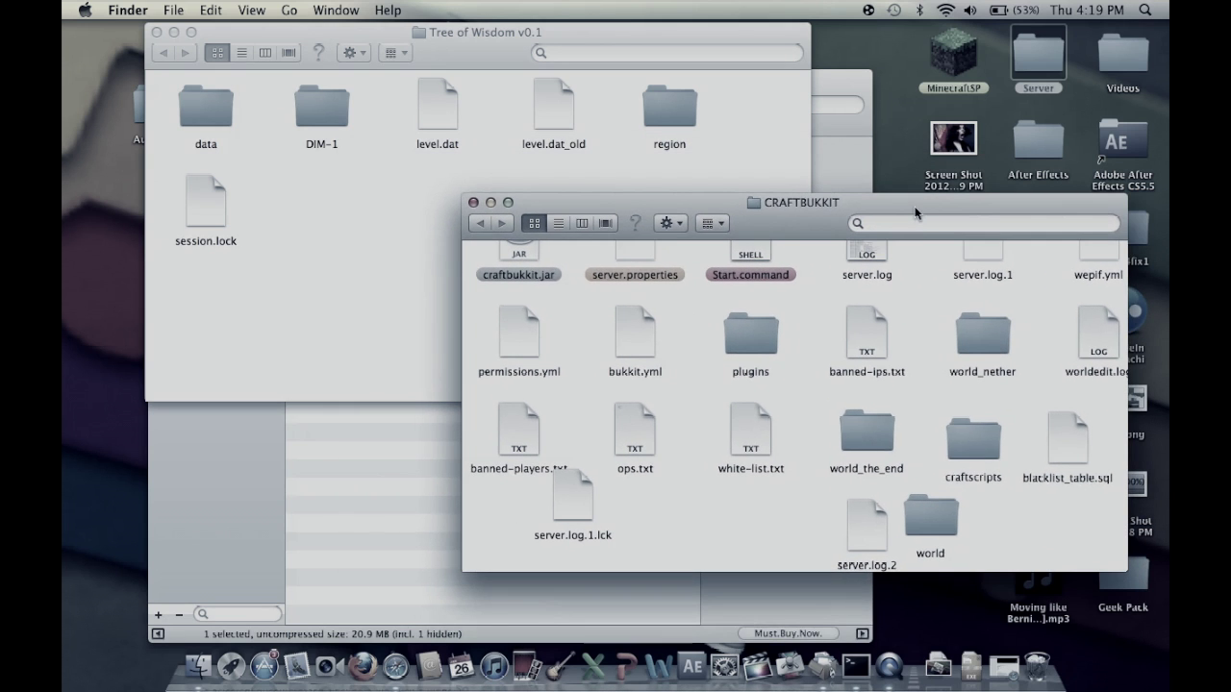
View the contents of the "world" folder inside CRAFTBUKKIT and return to the CRAFTBUKKIT folder
double_click(931, 519)
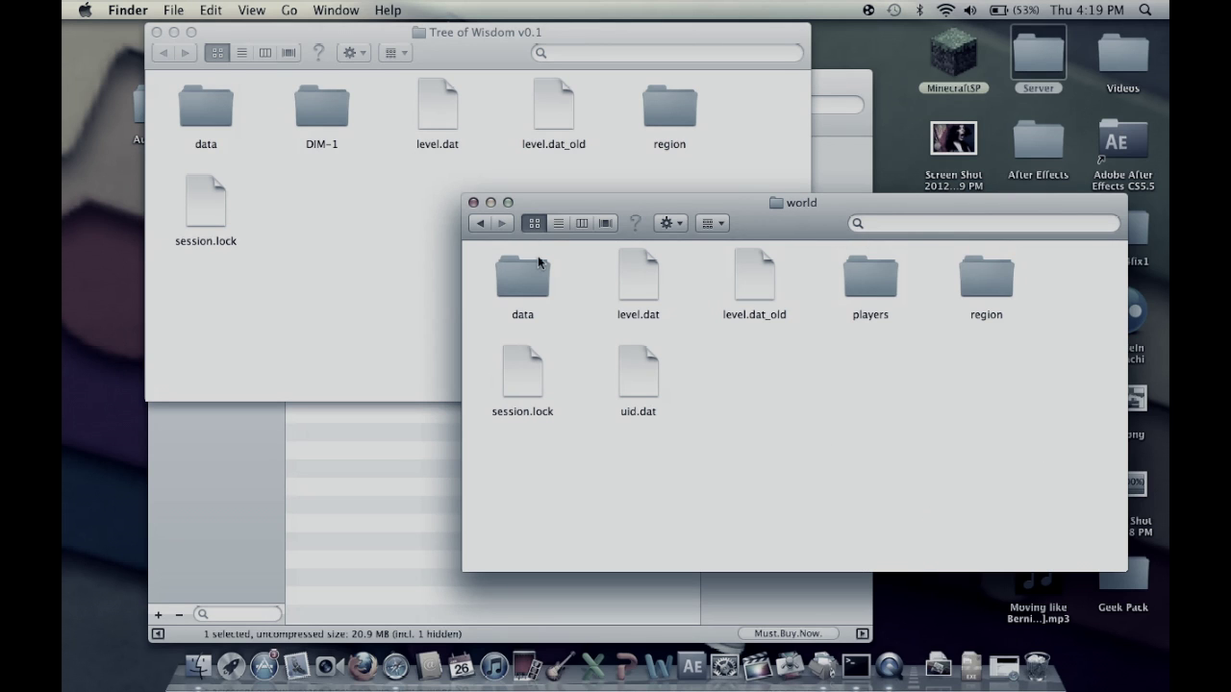
left_click_drag(569, 202, 585, 238)
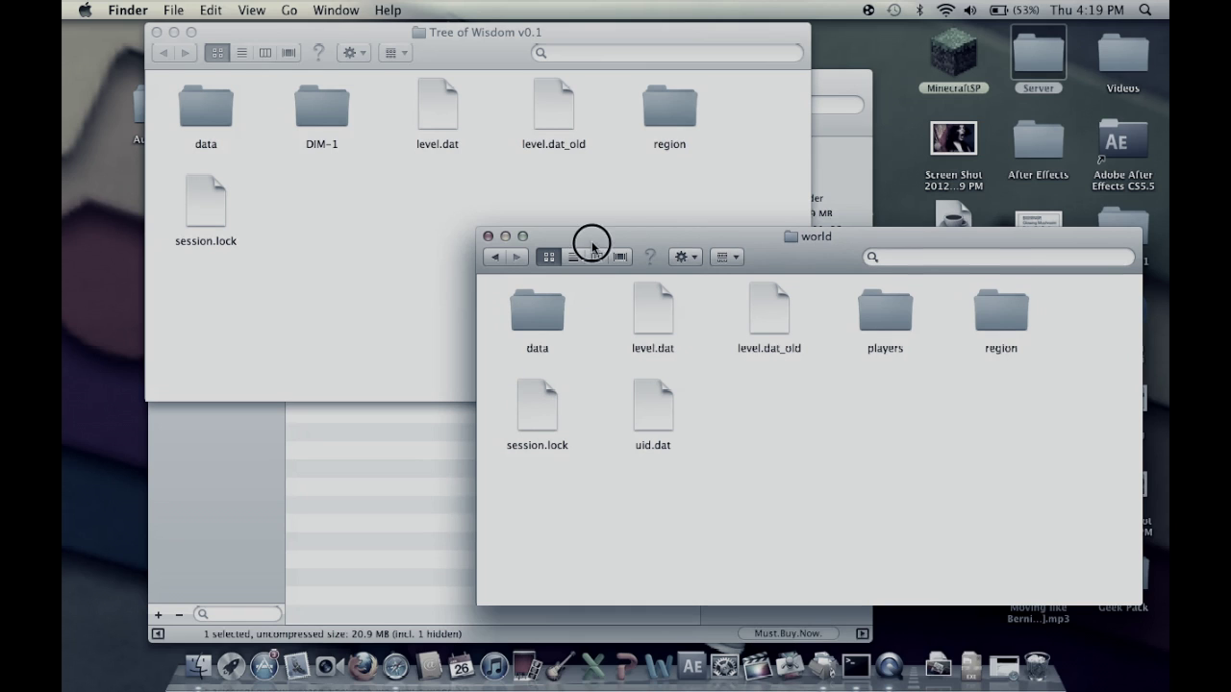
left_click_drag(591, 245, 545, 217)
left_click(449, 230)
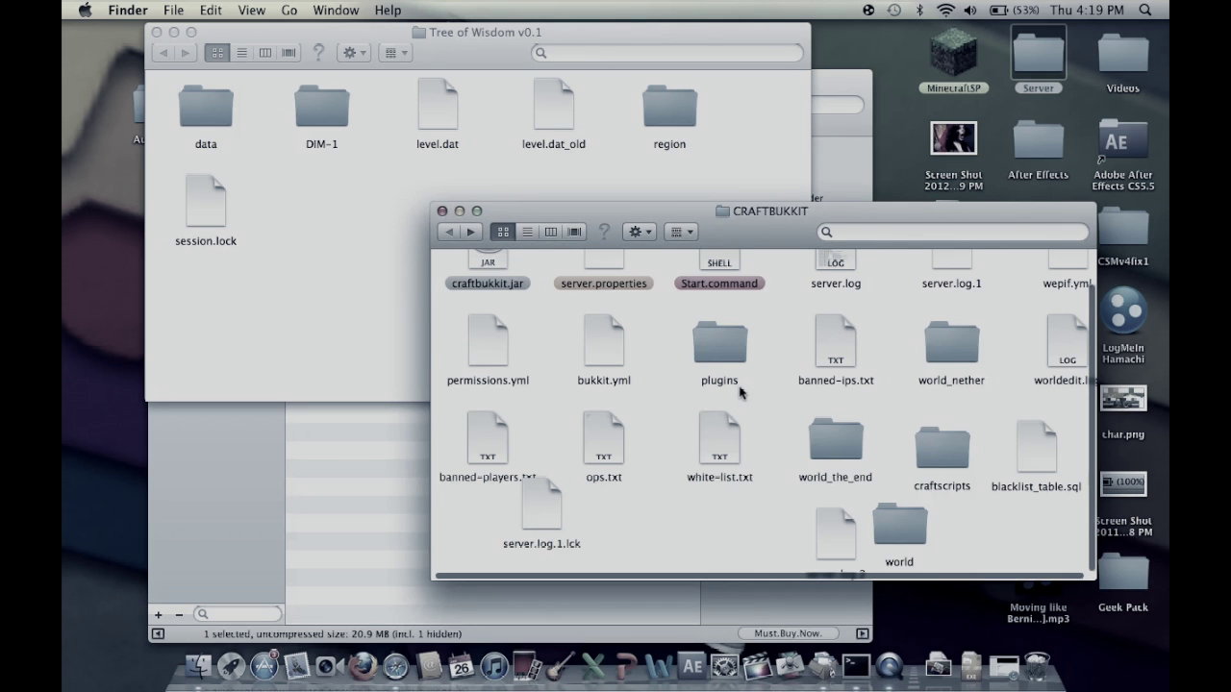
Minimise the CRAFTBUKKIT folder window and close the Tree of Wisdom v0.1 folder window
left_click(899, 529)
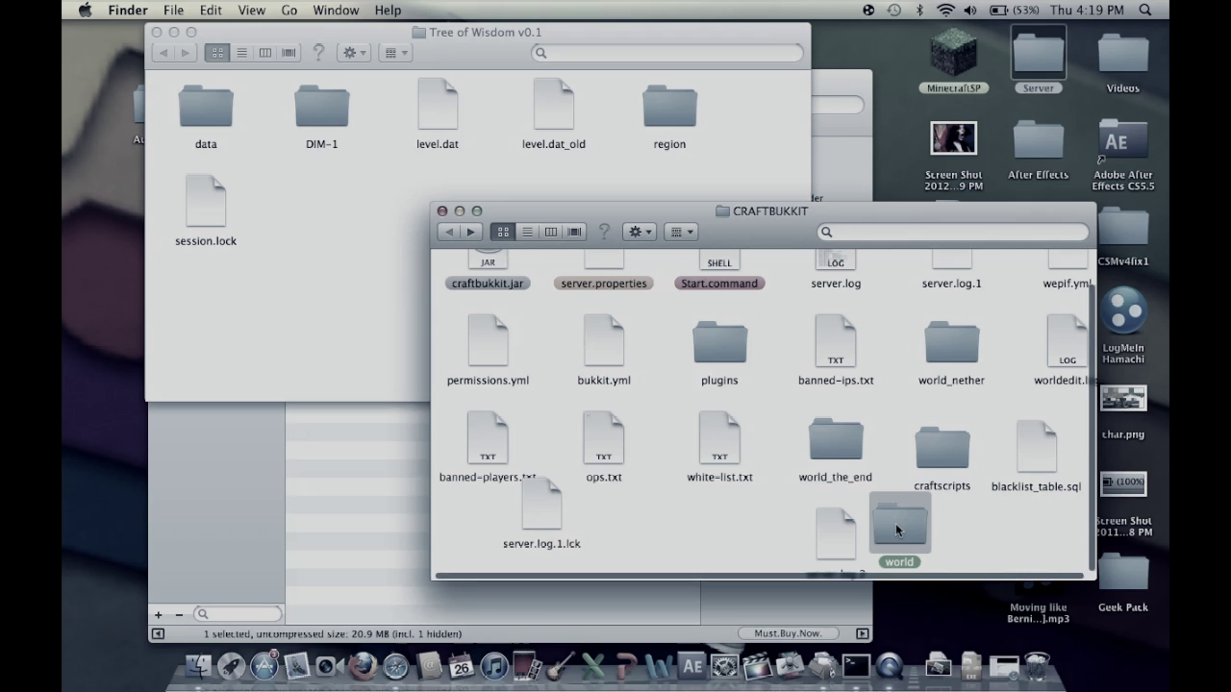
mouse_move(896, 529)
left_mouse_down()
mouse_move(893, 519)
mouse_move(948, 598)
mouse_move(929, 608)
mouse_move(934, 472)
mouse_move(883, 536)
left_mouse_up()
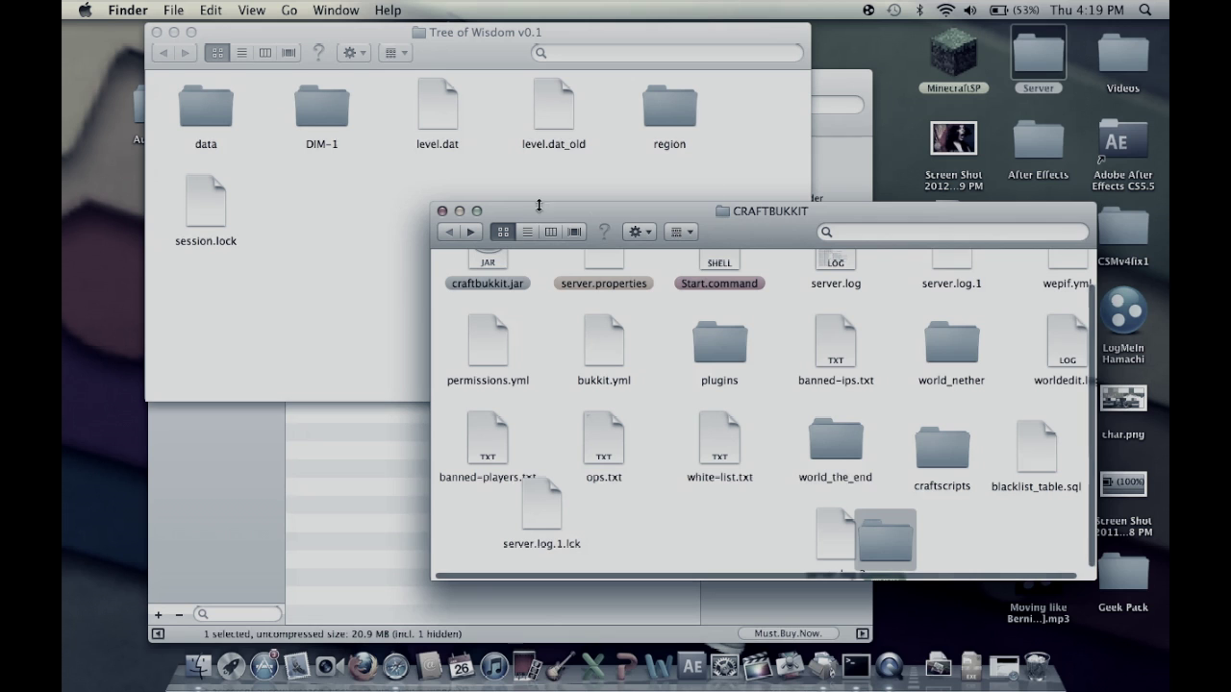
left_click(458, 210)
left_click(156, 34)
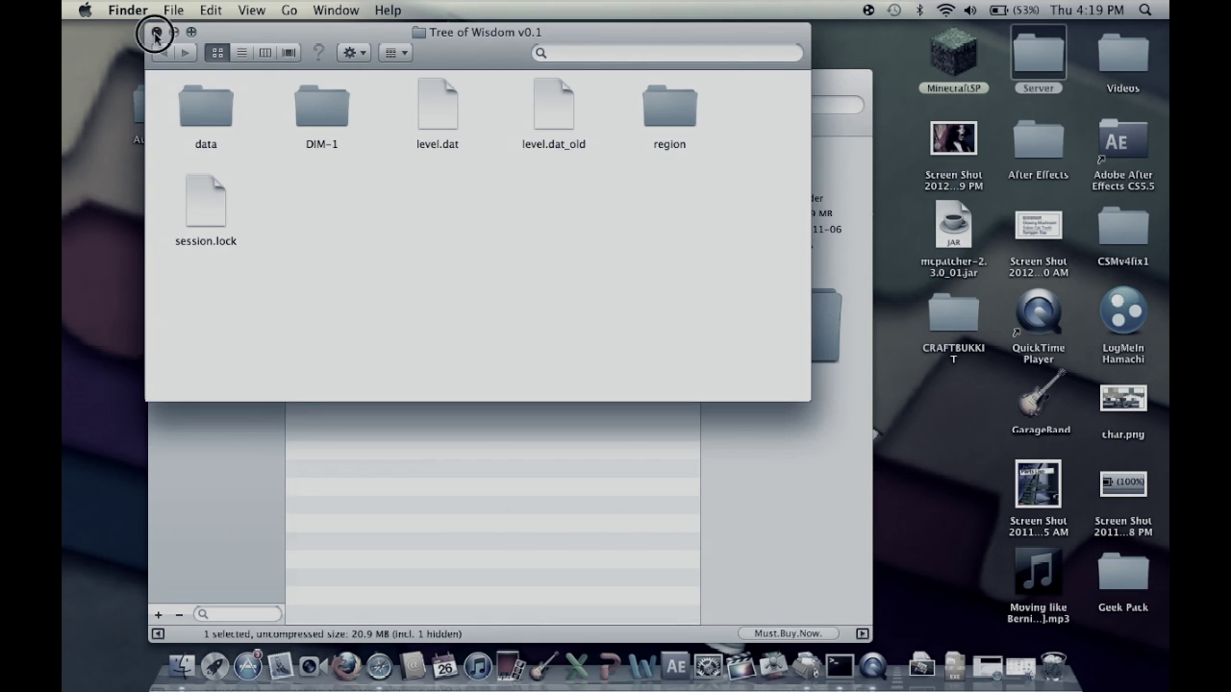
Extract the world folder from the Tree of Wisdom v0.1.rar archive to the Desktop and select the extracted folder
left_click(365, 160)
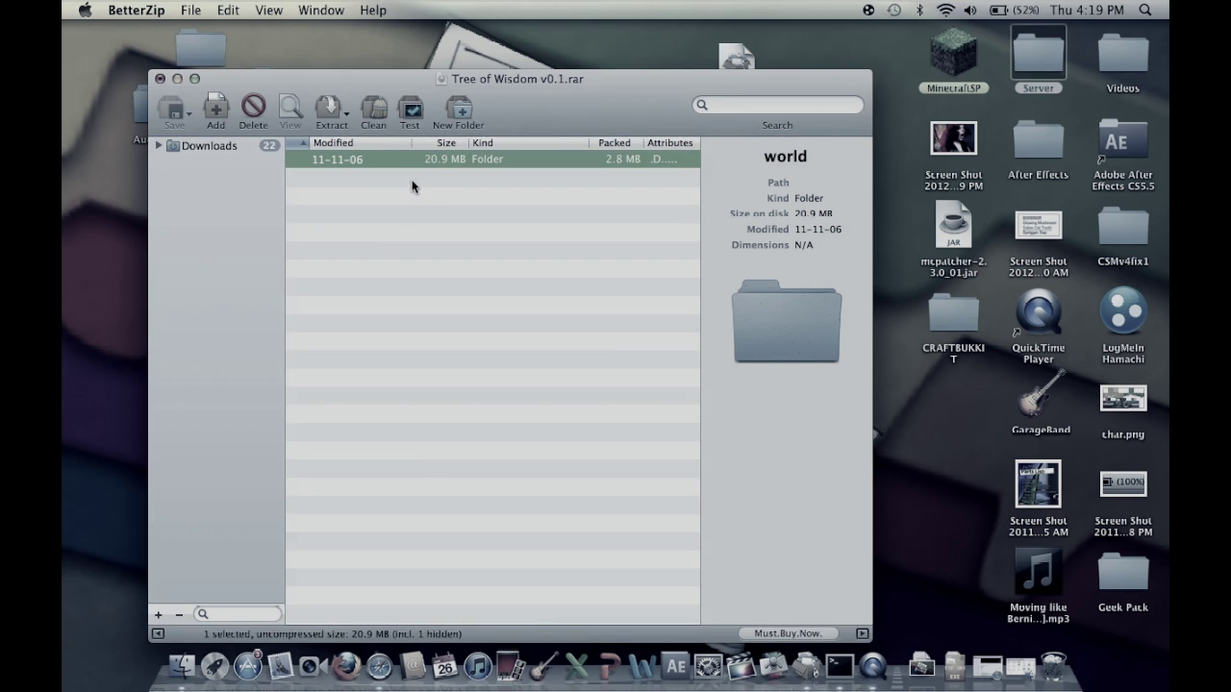
left_click(322, 111)
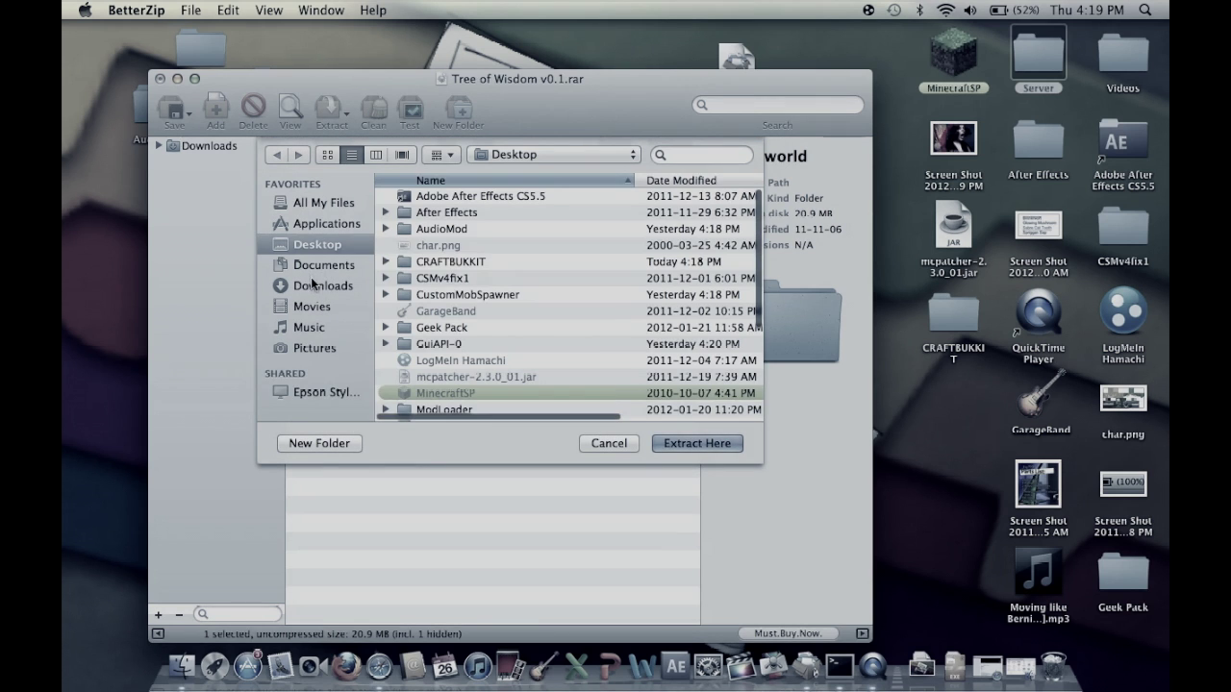
left_click(694, 444)
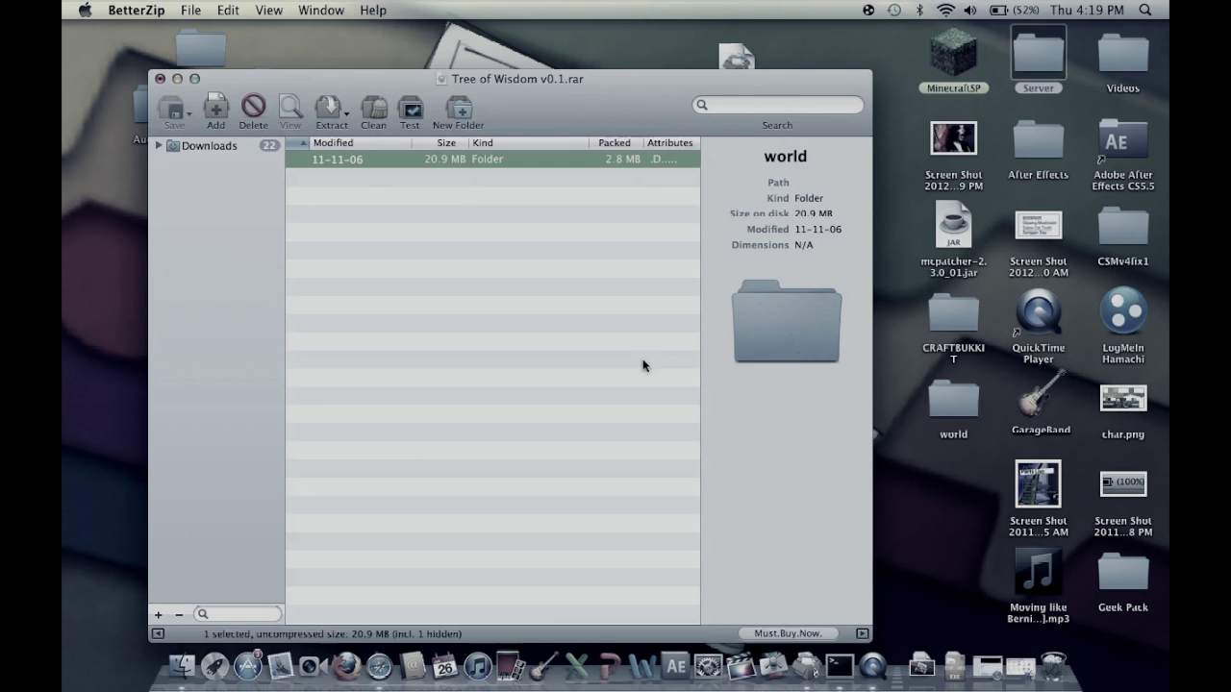
left_click(967, 434)
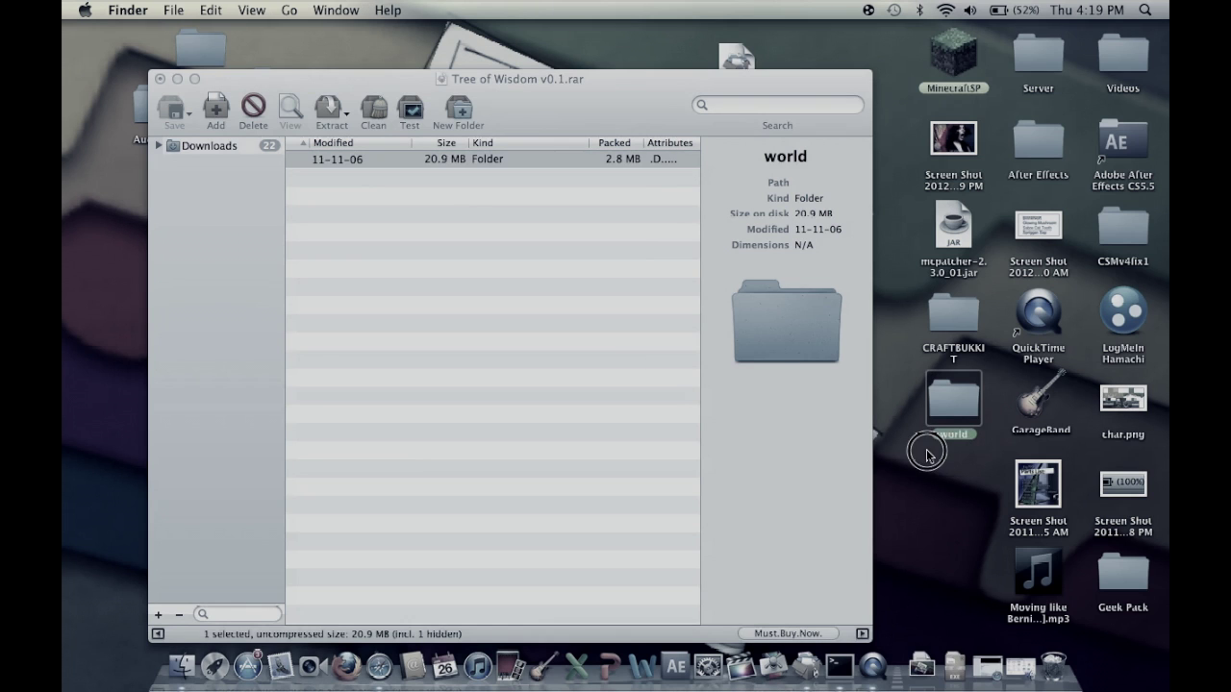
left_click(926, 455)
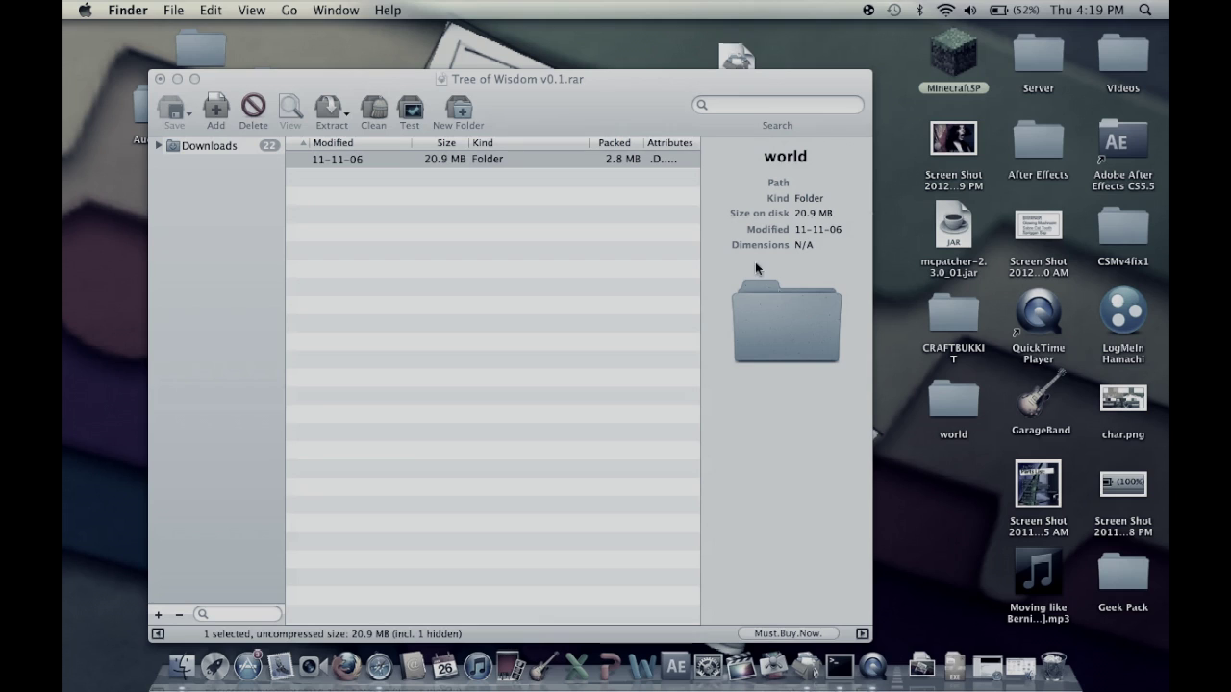
left_click(961, 436)
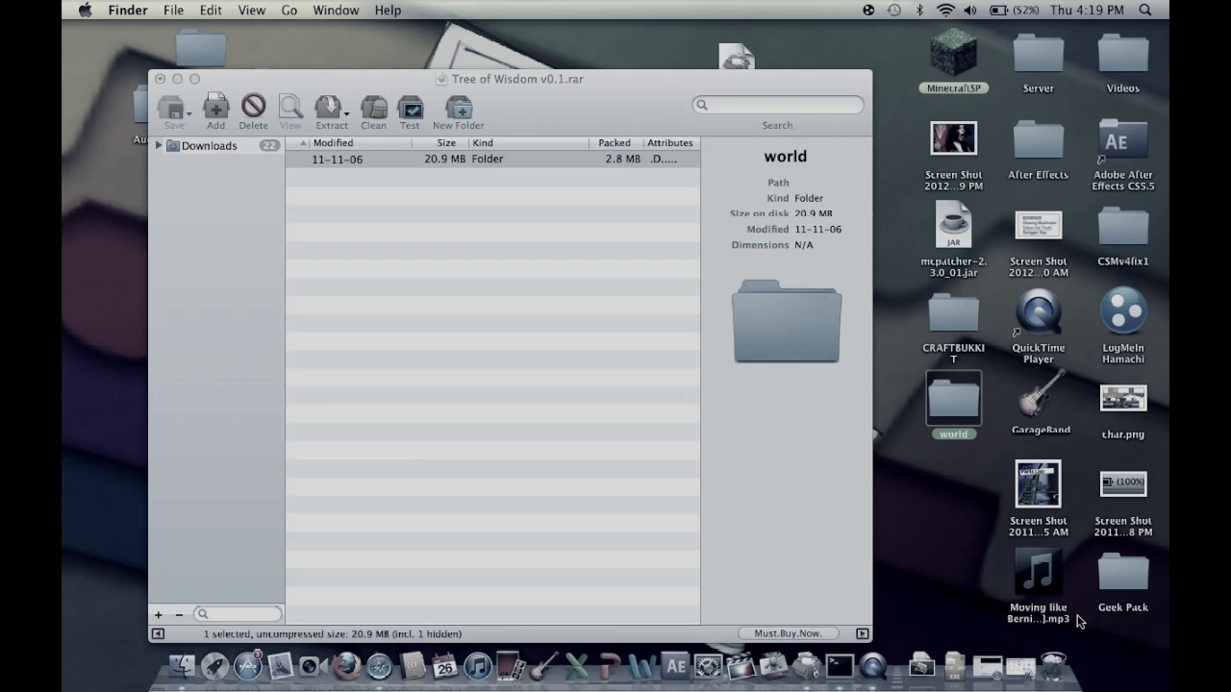
Restore the minimised CRAFTBUKKIT window and position it over the archive window, clear of most desktop icons
left_click(1021, 673)
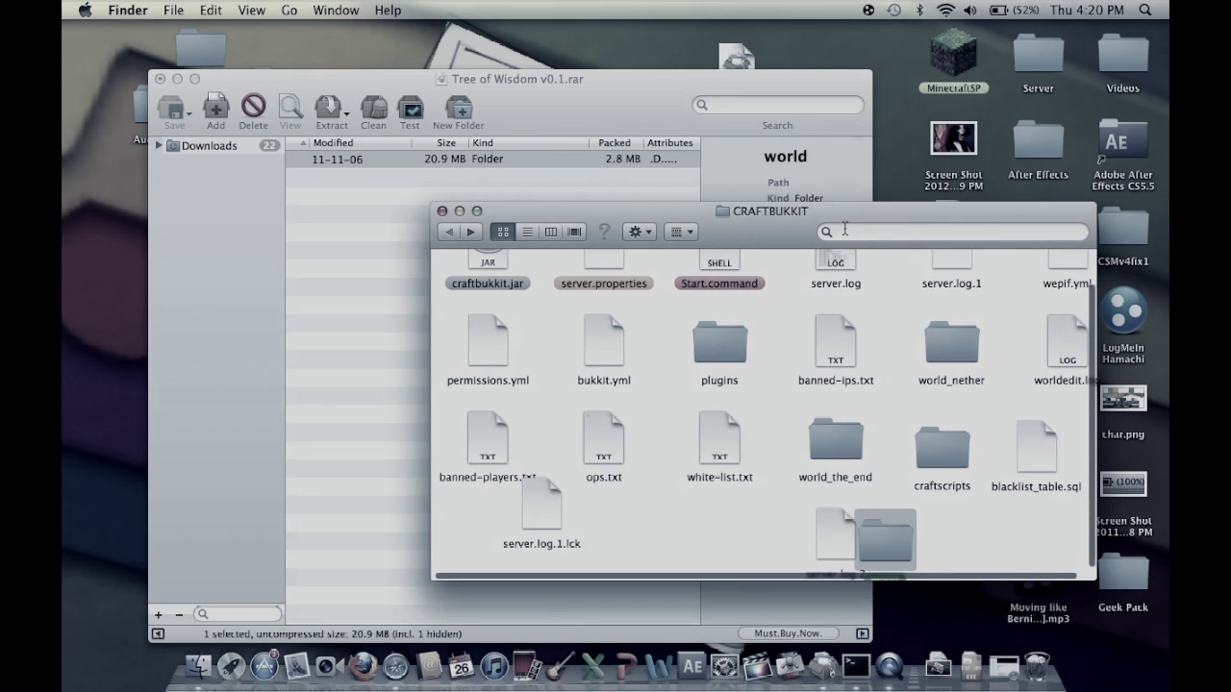
left_click_drag(845, 220, 711, 120)
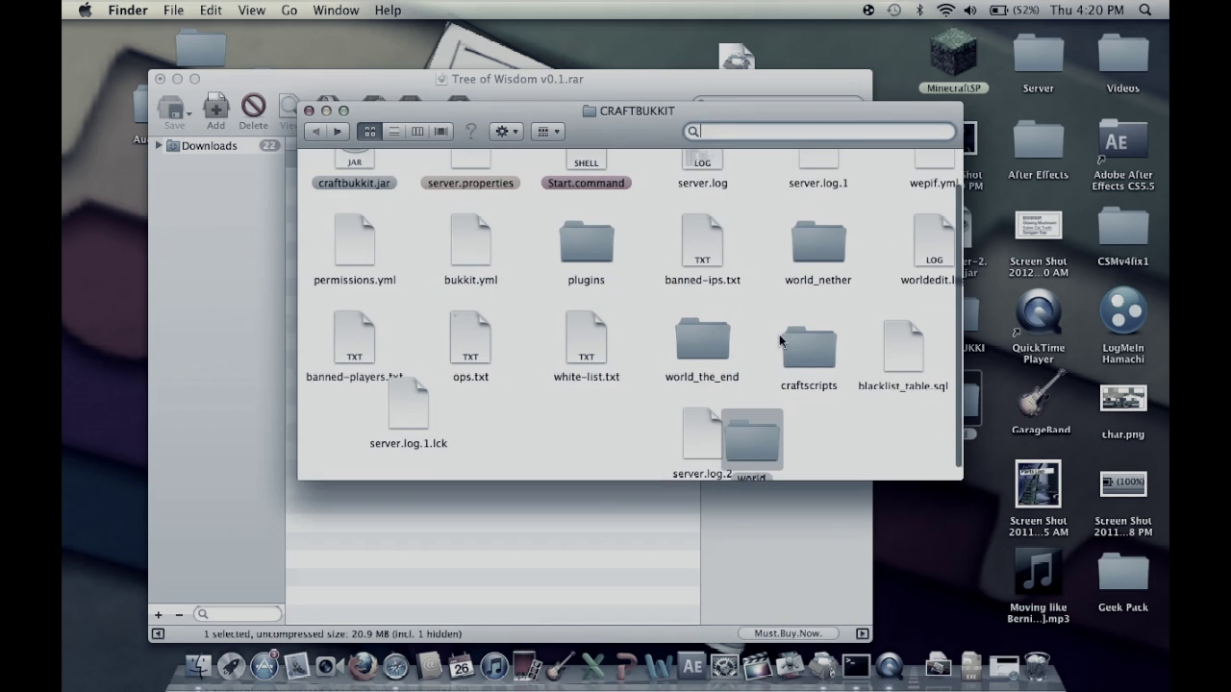
scroll(779, 334, "down", 1)
Examine the files of the existing "world" folder in CRAFTBUKKIT and go back to its parent folder
left_click(752, 469)
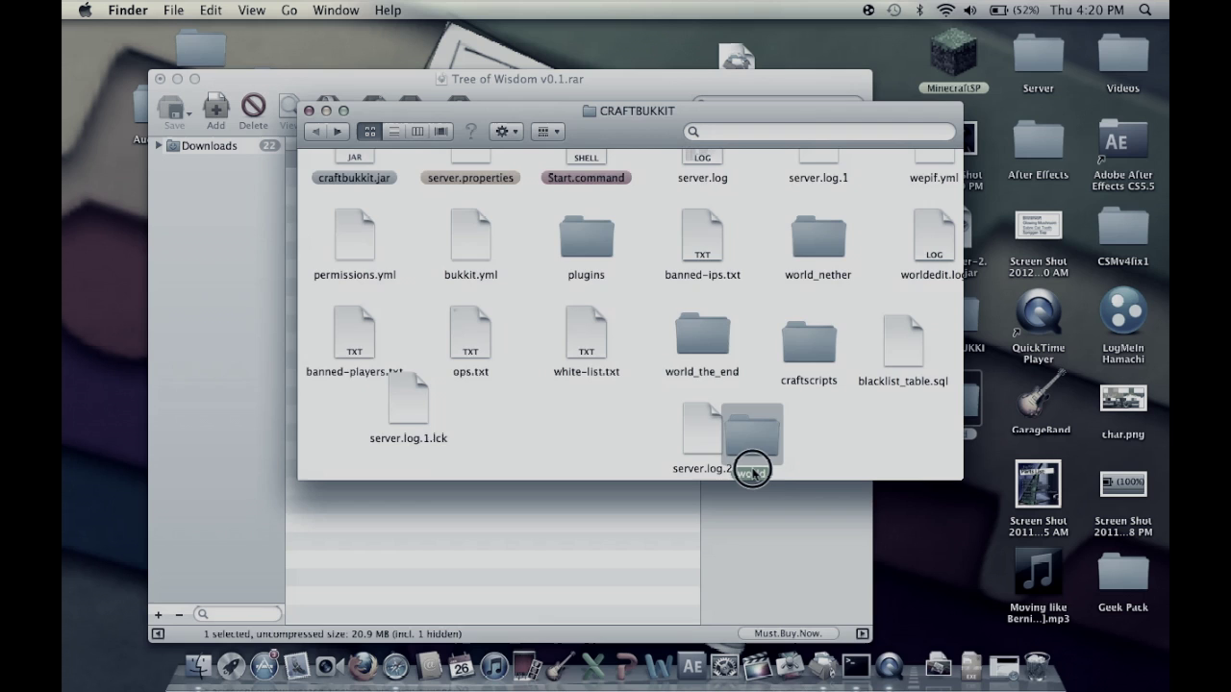
double_click(752, 470)
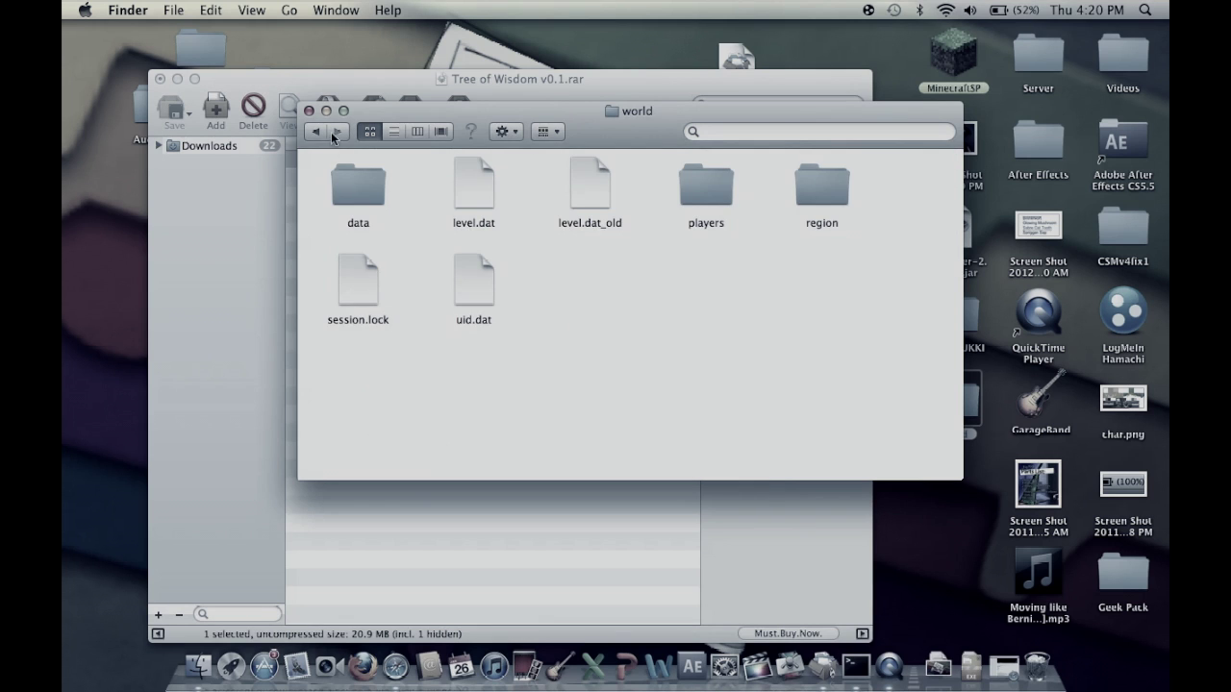
left_click(334, 137)
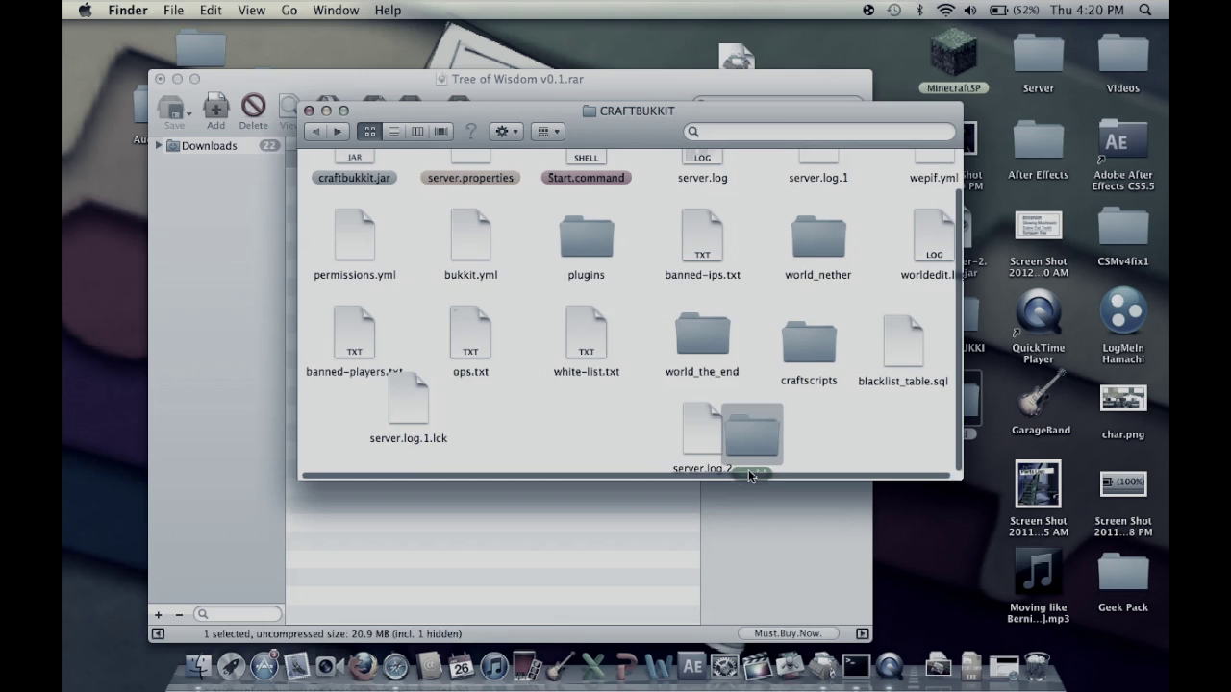
double_click(748, 468)
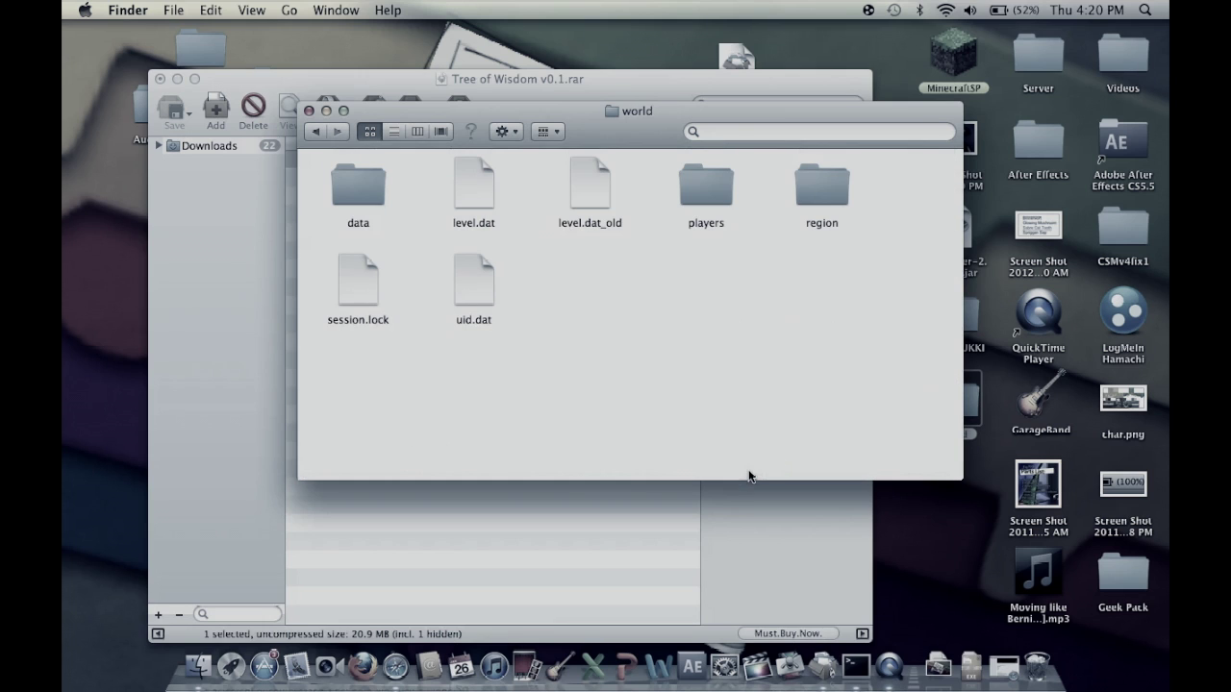
left_click(317, 132)
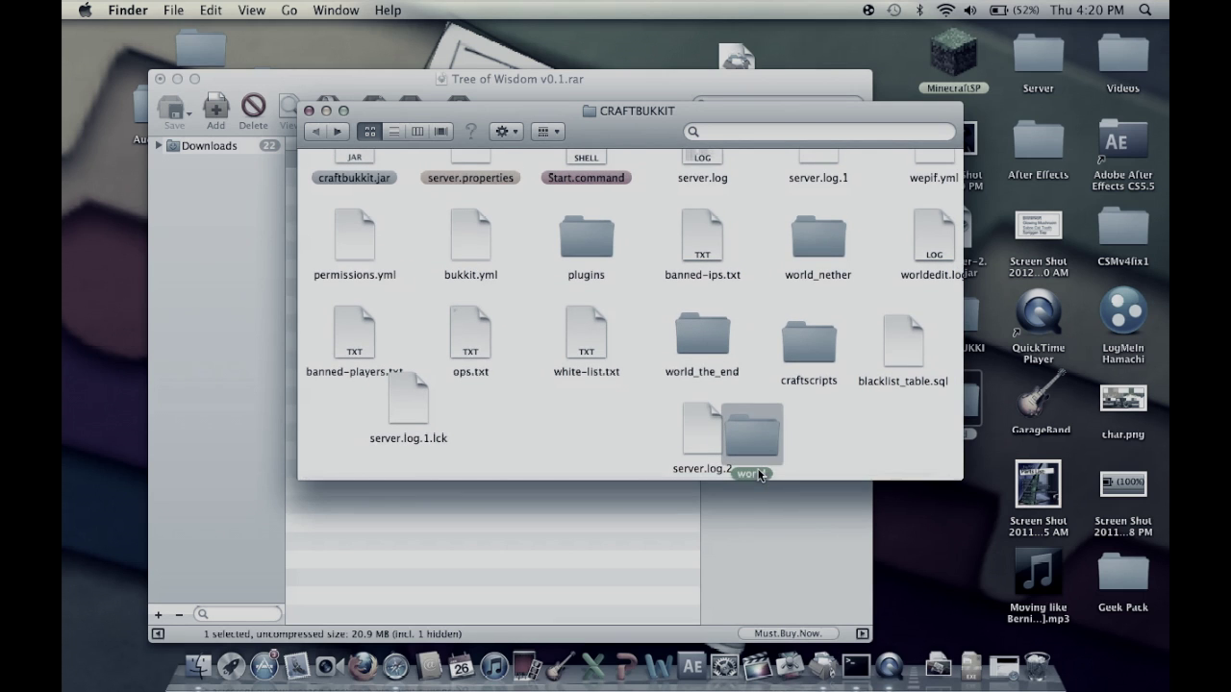
Rename the old "world" folder in CRAFTBUKKIT to "p" and move it out to the desktop
left_click(759, 474)
key("BackSpace")
type("p")
left_click_drag(757, 432, 927, 537)
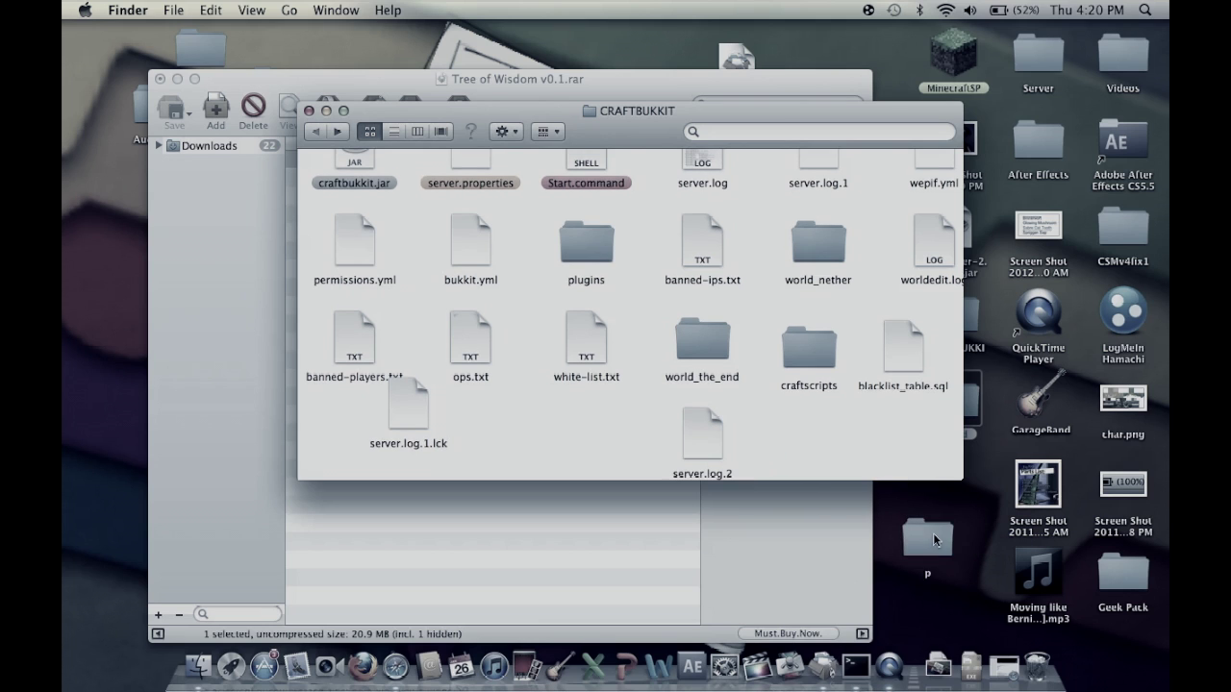
Move the extracted "world" folder from the desktop into the CRAFTBUKKIT folder, beside server.log.2
left_click_drag(975, 394, 803, 423)
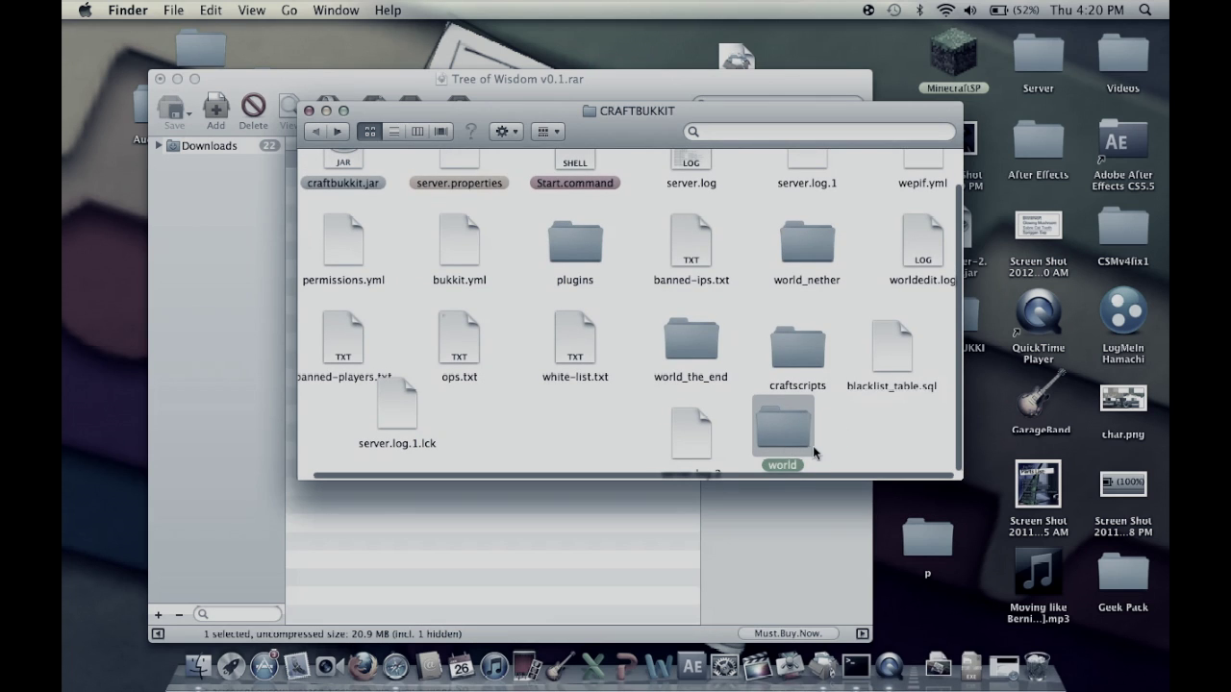
left_click_drag(859, 430, 760, 406)
left_click(893, 457)
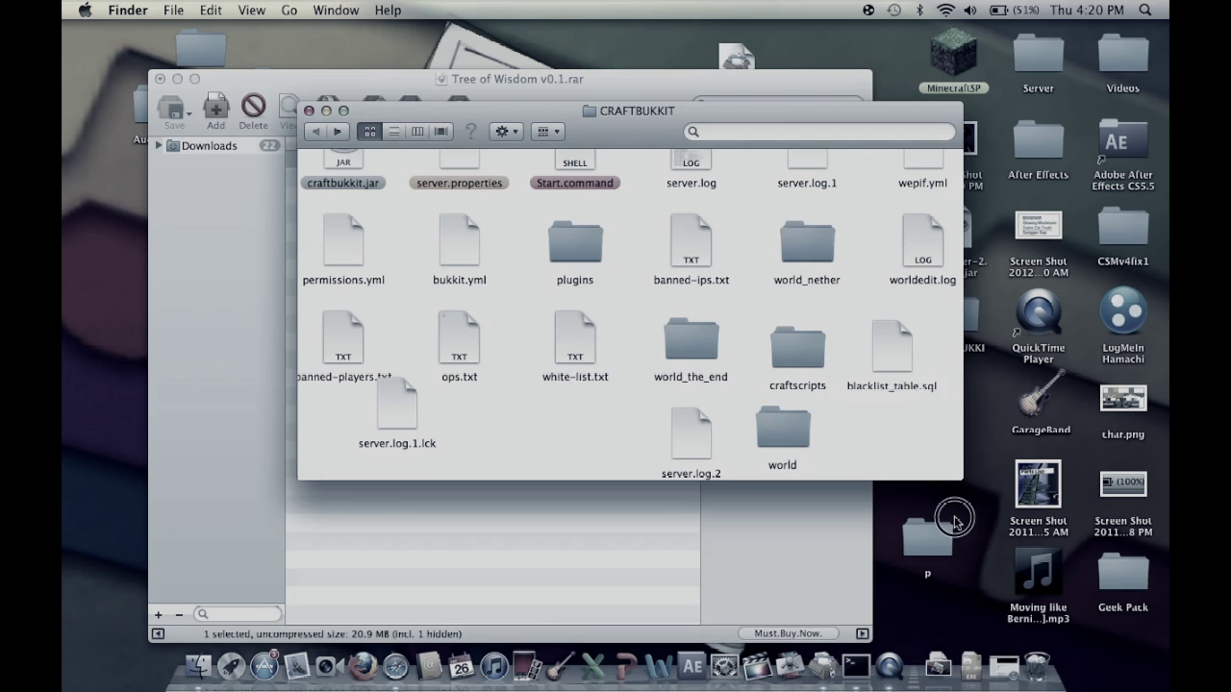
Rename the "p" folder on the desktop to "our world" and move it closer to the other desktop icons
mouse_move(942, 519)
left_mouse_down()
mouse_move(965, 505)
mouse_move(936, 535)
left_mouse_up()
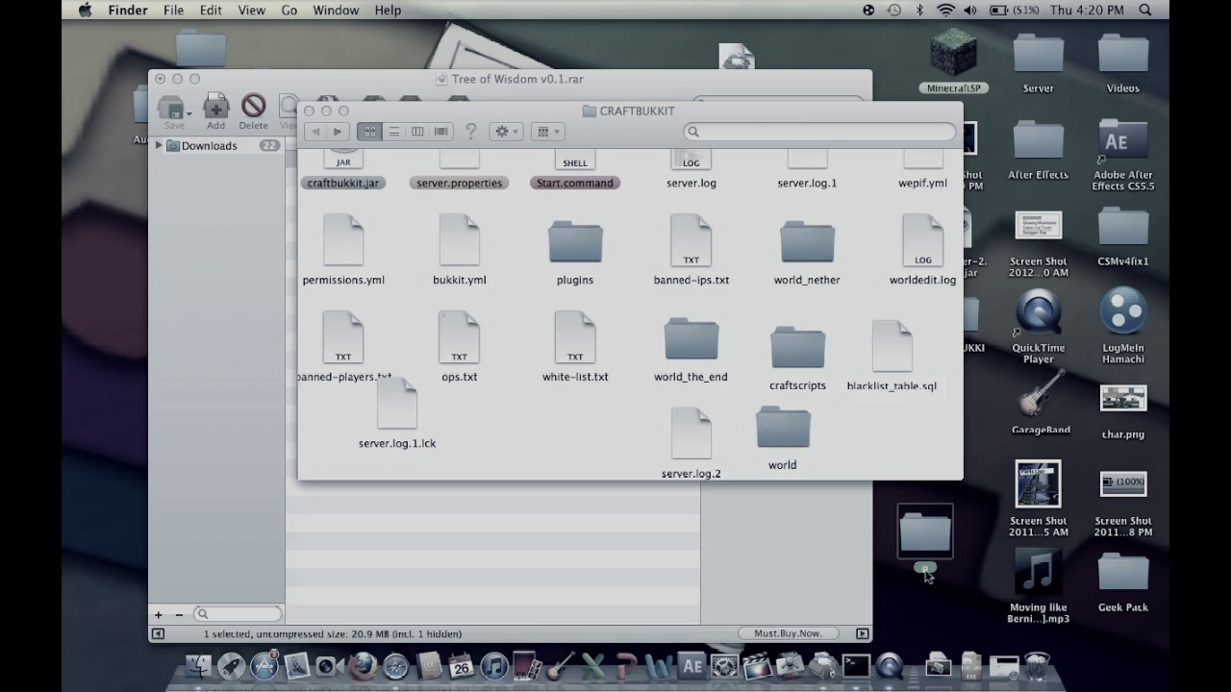
left_click(925, 568)
type("our worl")
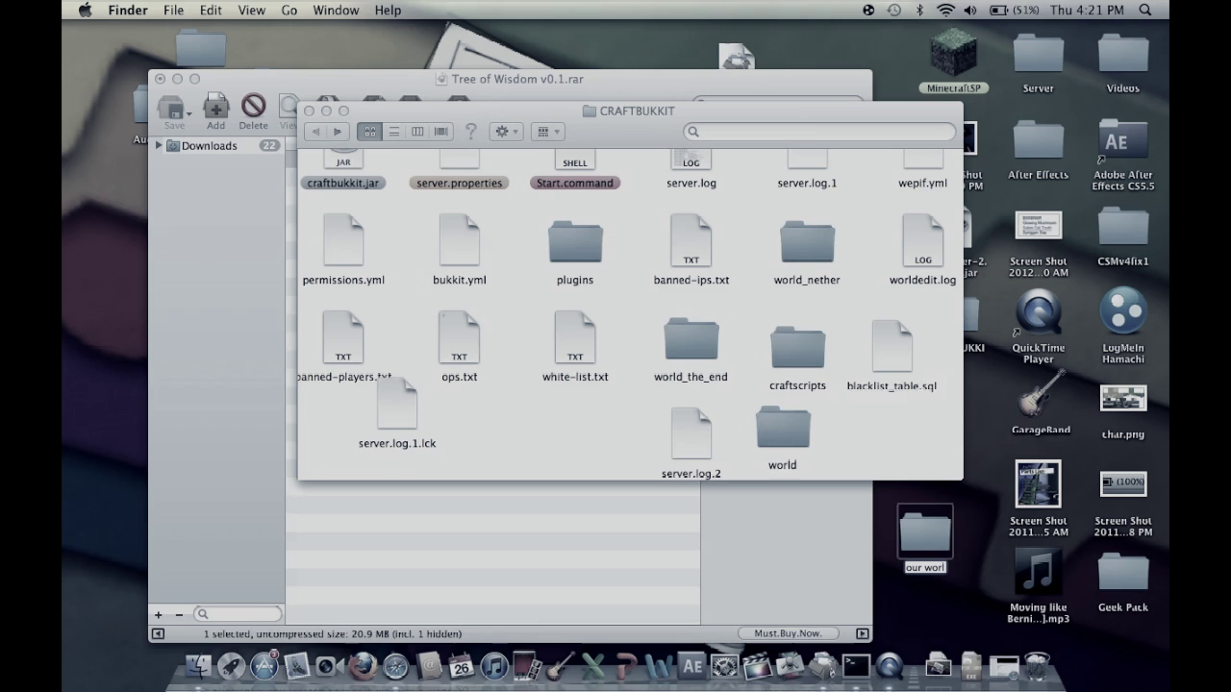
type("d")
mouse_move(77, 555)
left_mouse_down()
mouse_move(204, 488)
mouse_move(78, 570)
left_mouse_up()
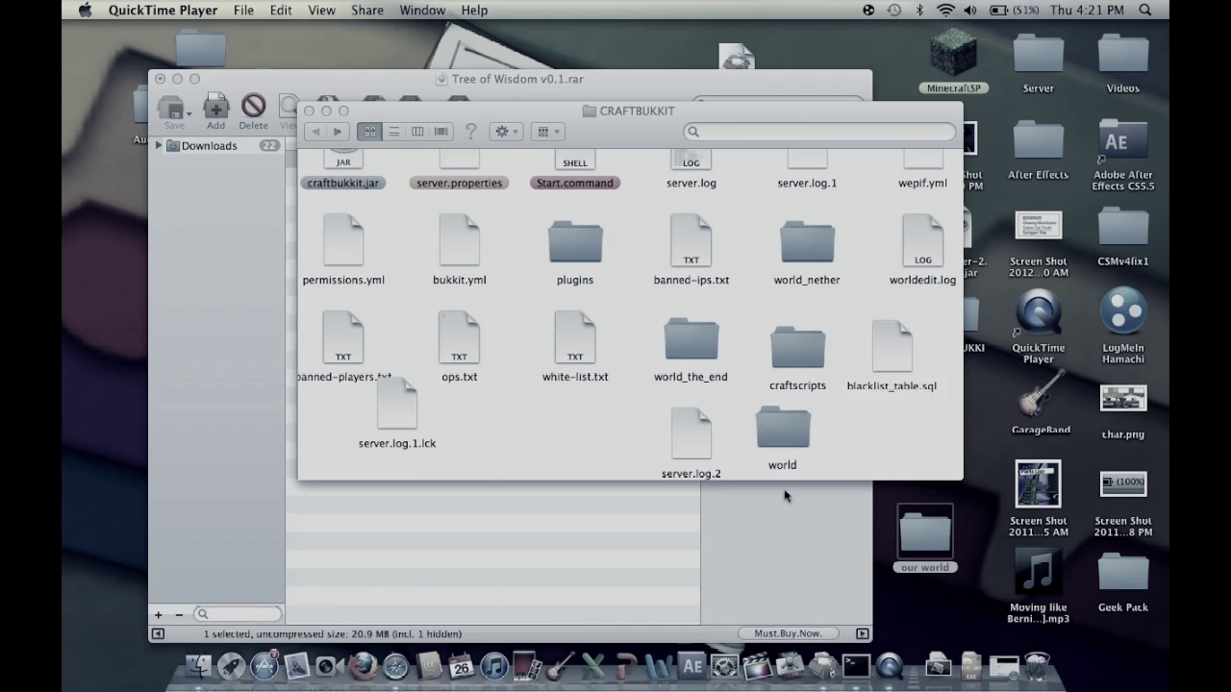
mouse_move(933, 519)
left_mouse_down()
mouse_move(971, 505)
mouse_move(933, 531)
left_mouse_up()
left_click(887, 521)
left_click(847, 426)
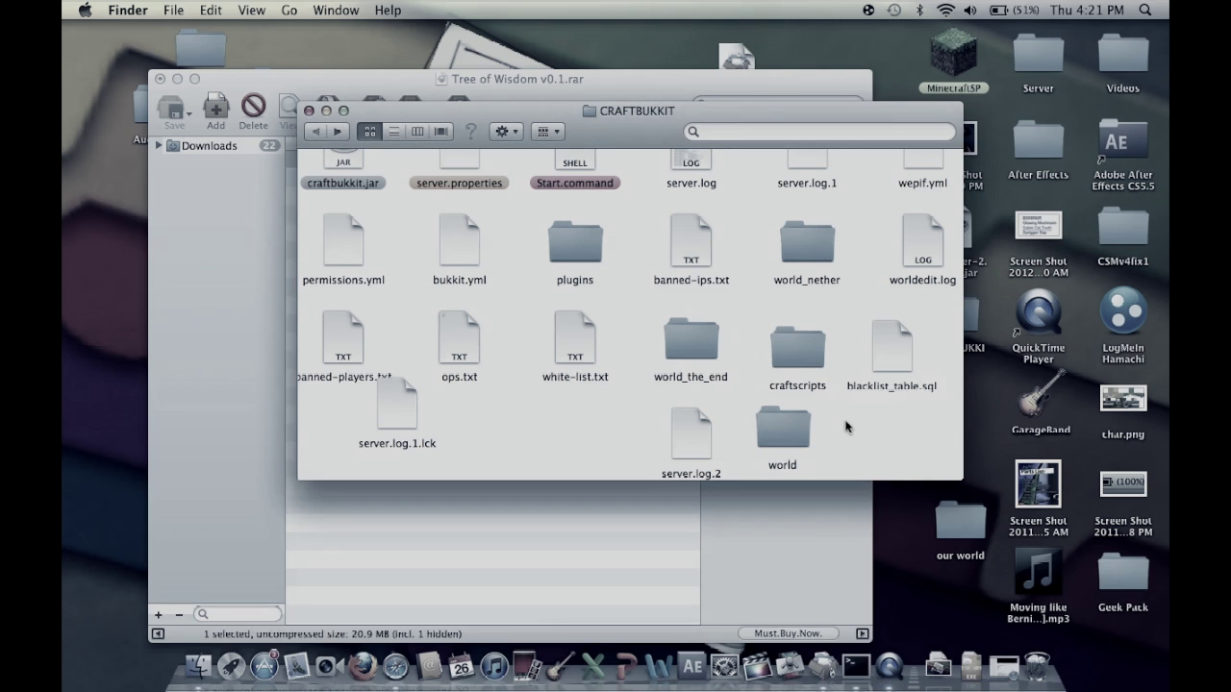
Close the Tree of Wisdom v0.1.rar archive without saving and bring the CRAFTBUKKIT folder window into clear view
left_click(796, 435)
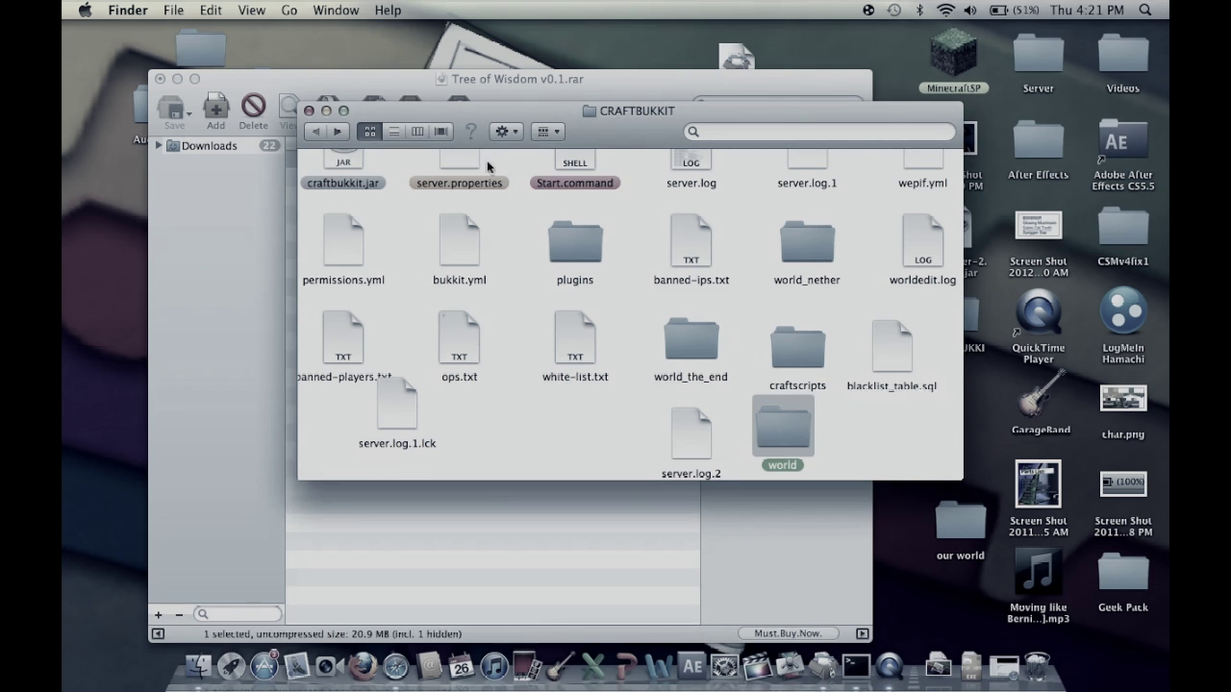
left_click(354, 75)
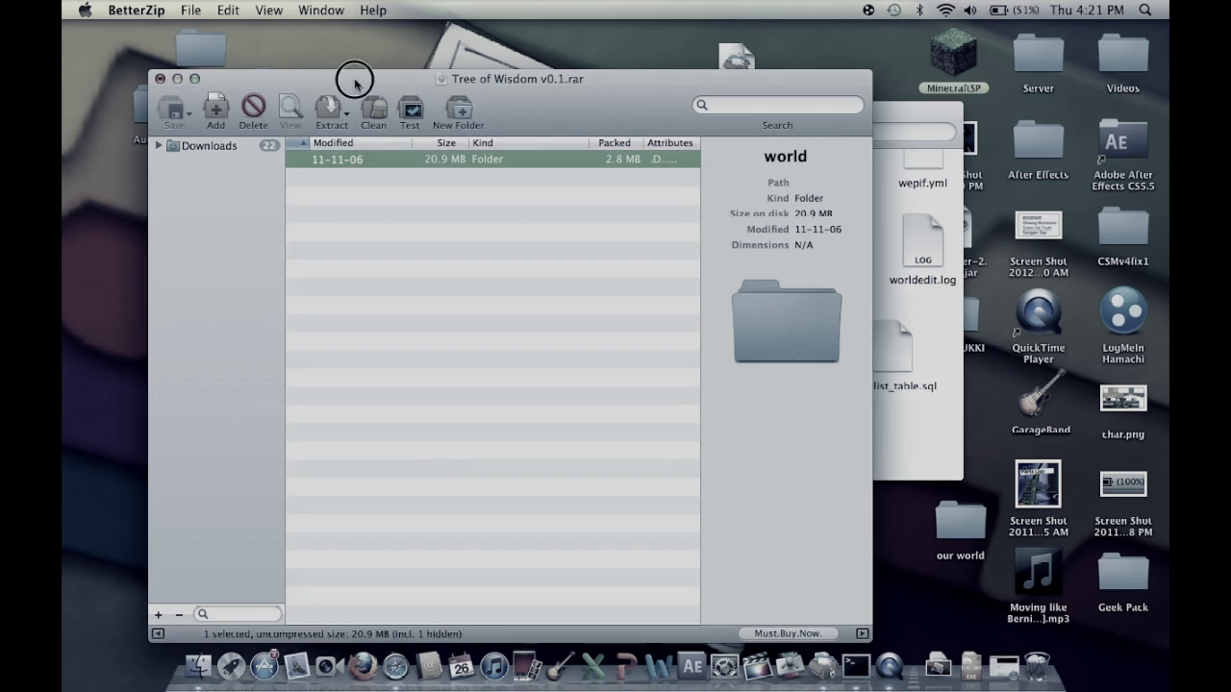
left_click(160, 79)
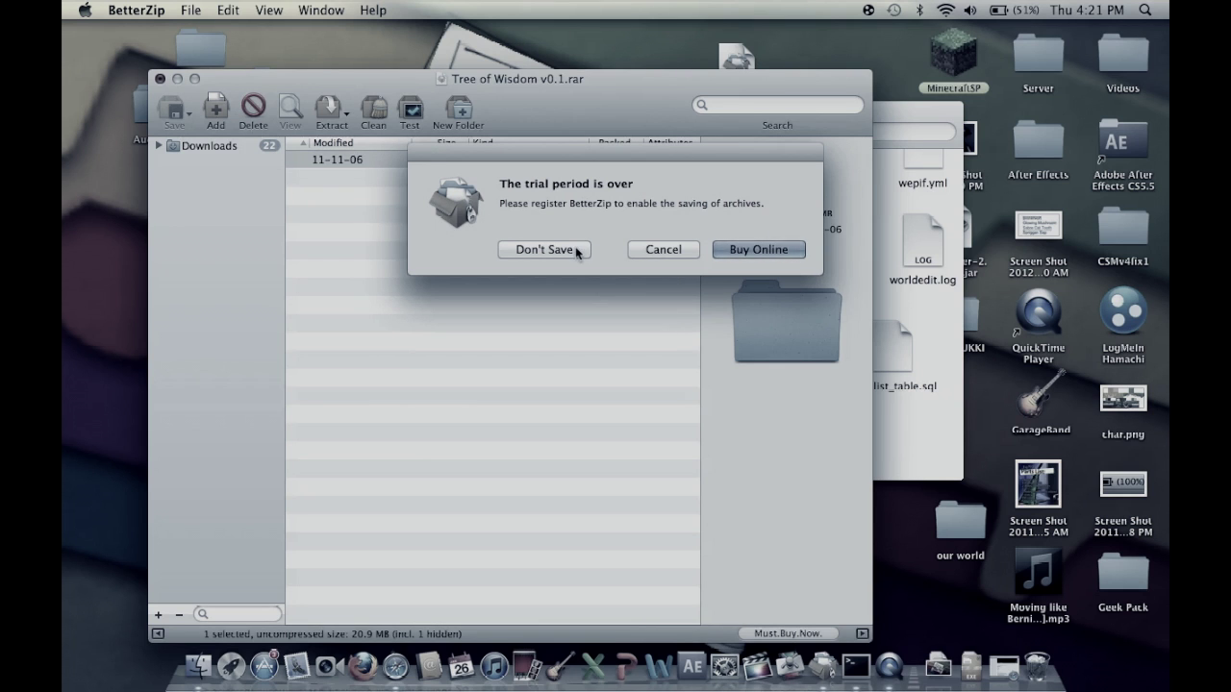
left_click(544, 250)
left_click_drag(698, 113, 687, 145)
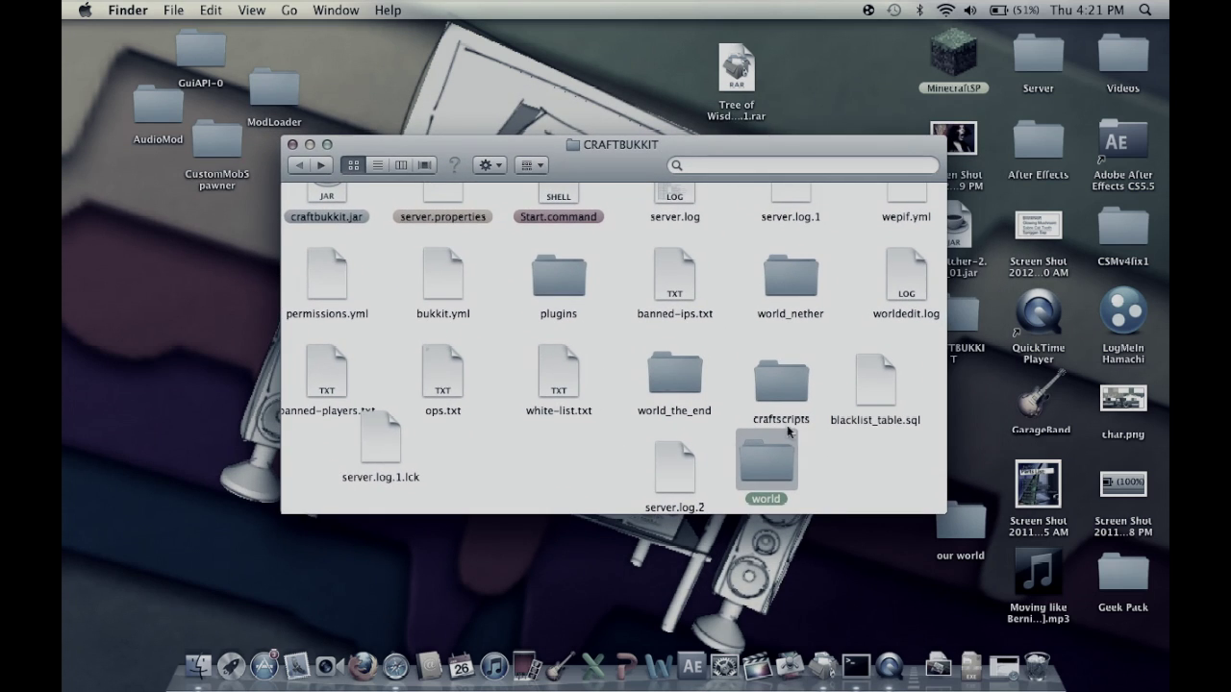
Launch the CraftBukkit server from Start.command with the plugins still in place, then terminate its running terminal session
scroll(581, 243, "up", 2)
double_click(571, 204)
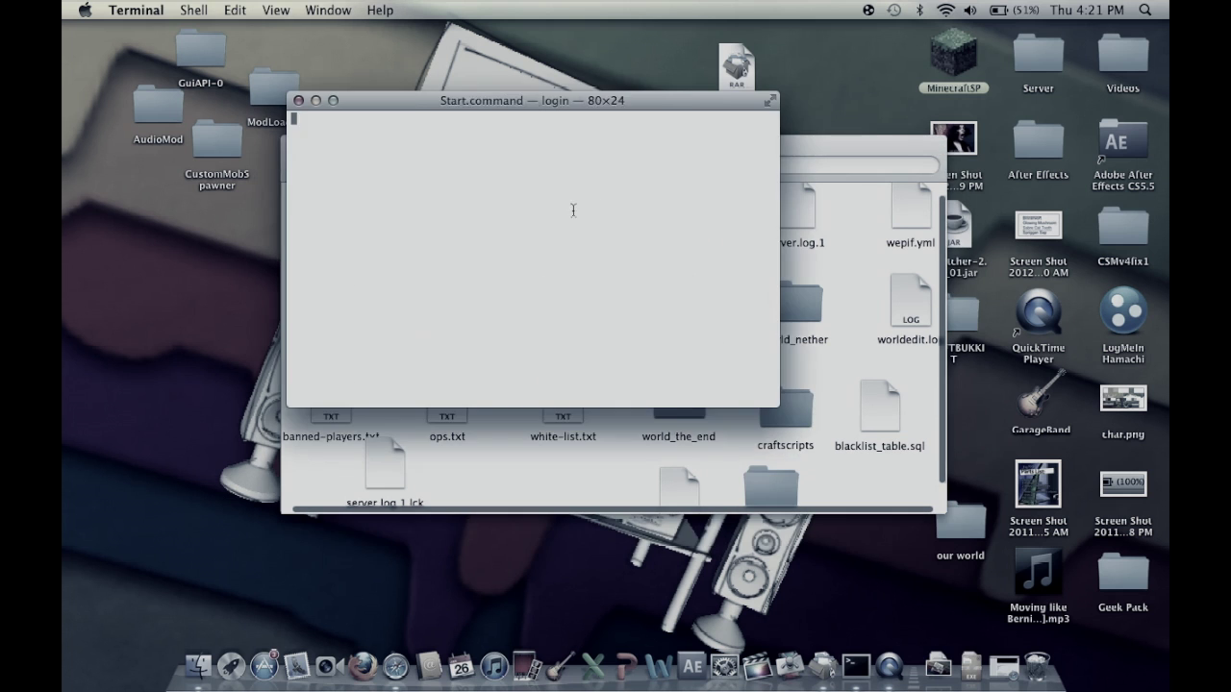
mouse_move(870, 156)
left_mouse_down()
mouse_move(827, 145)
mouse_move(481, 244)
mouse_move(860, 166)
left_mouse_up()
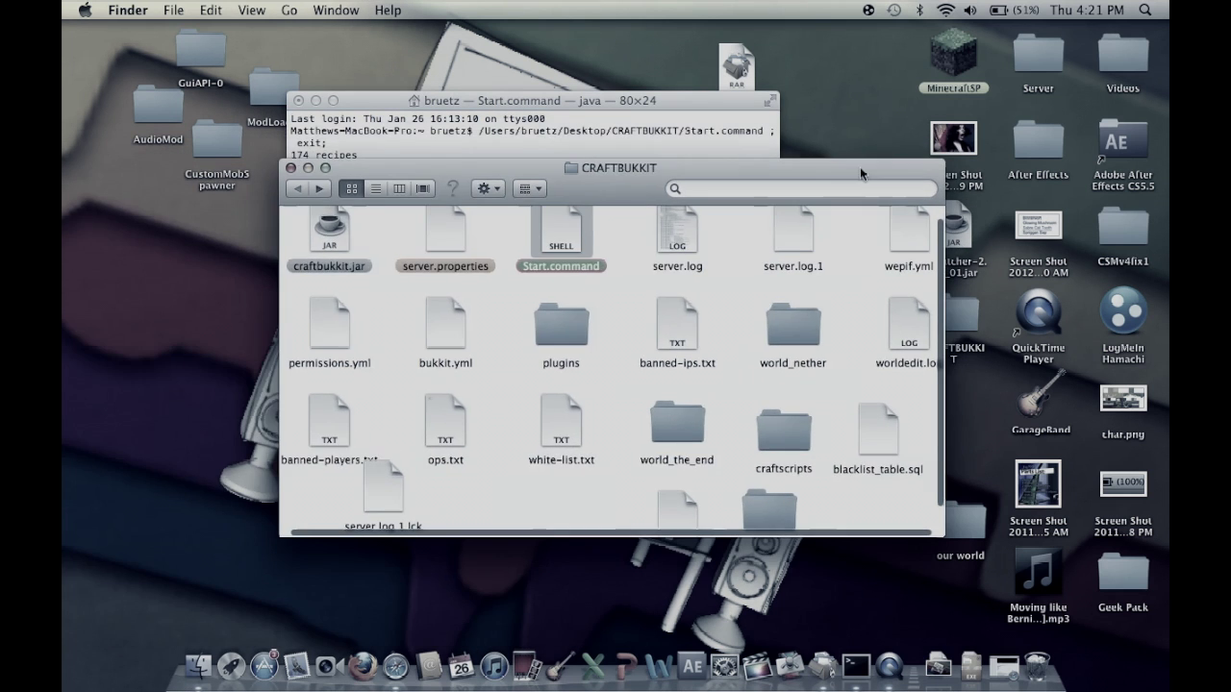
left_click(308, 166)
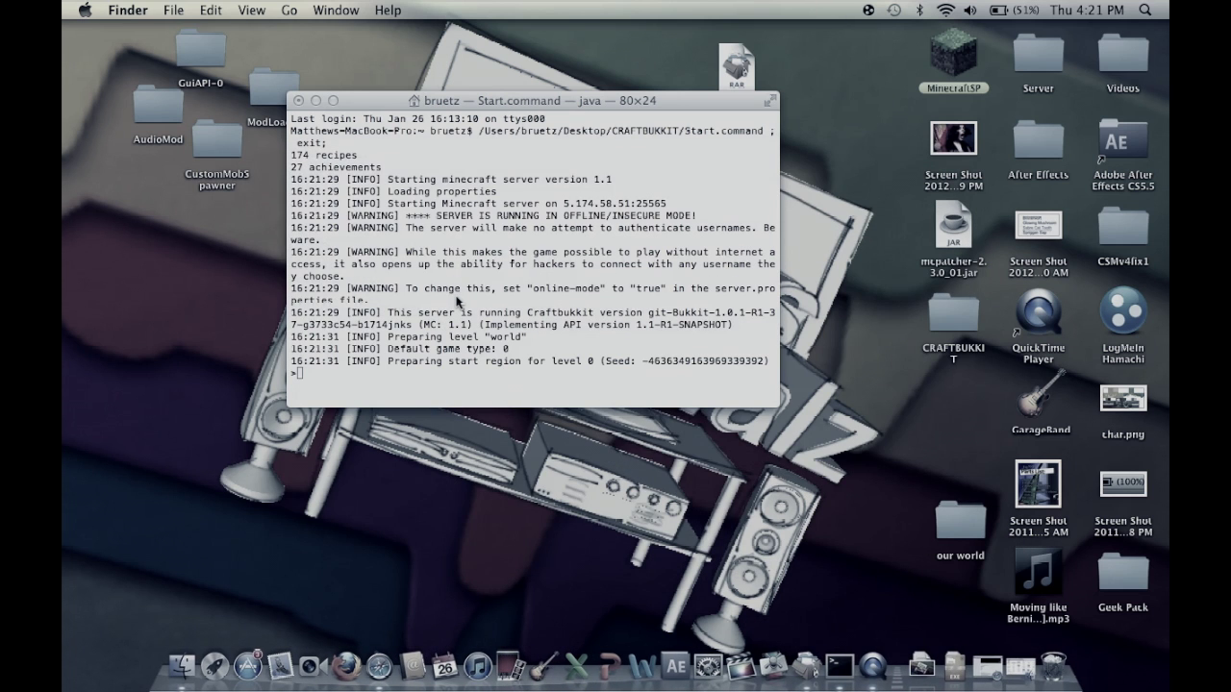
left_click(1019, 666)
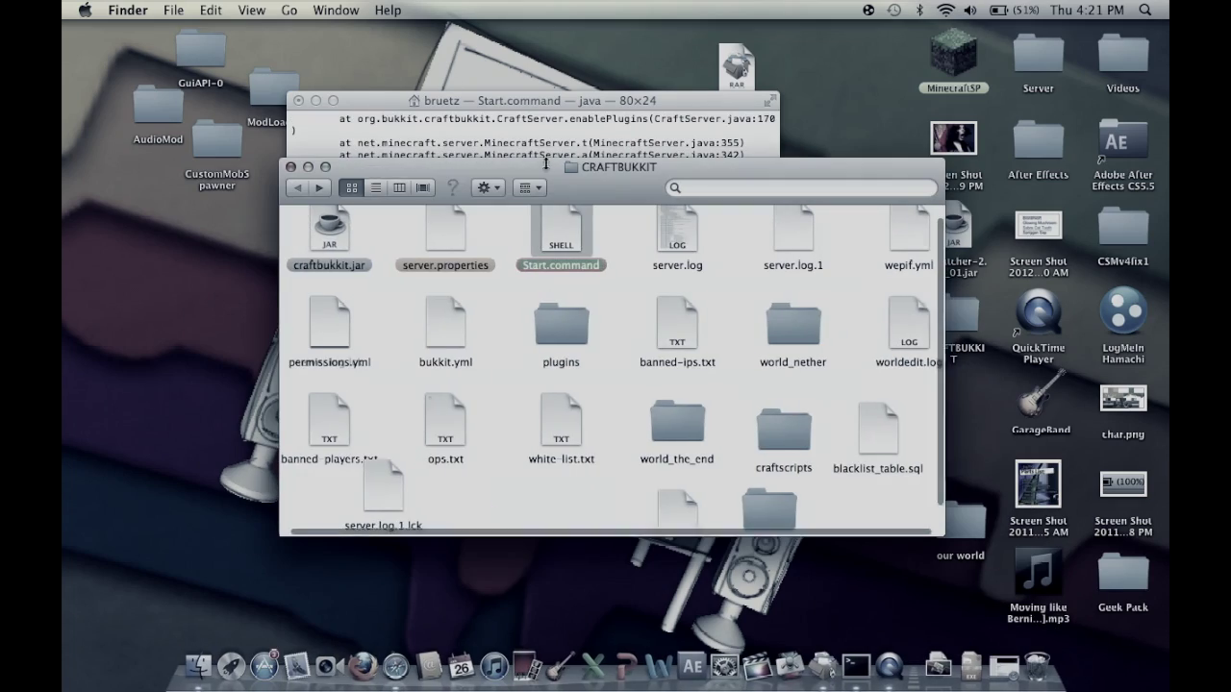
left_click_drag(541, 166, 641, 158)
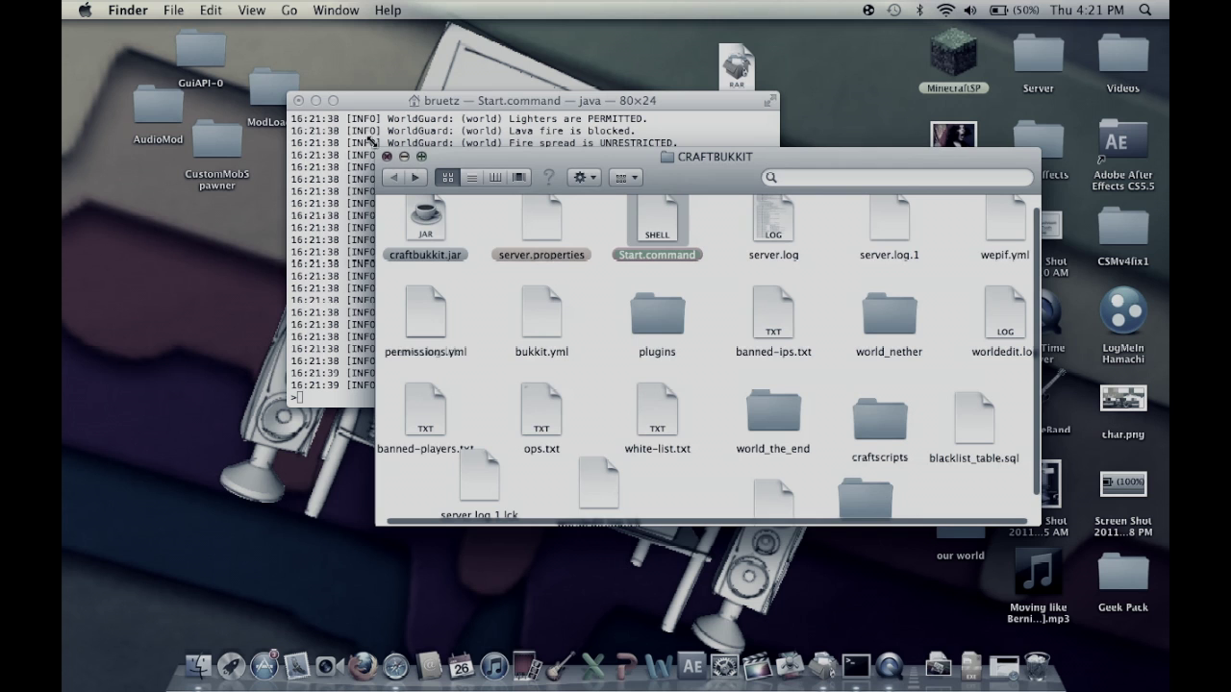
left_click(348, 99)
left_click(298, 100)
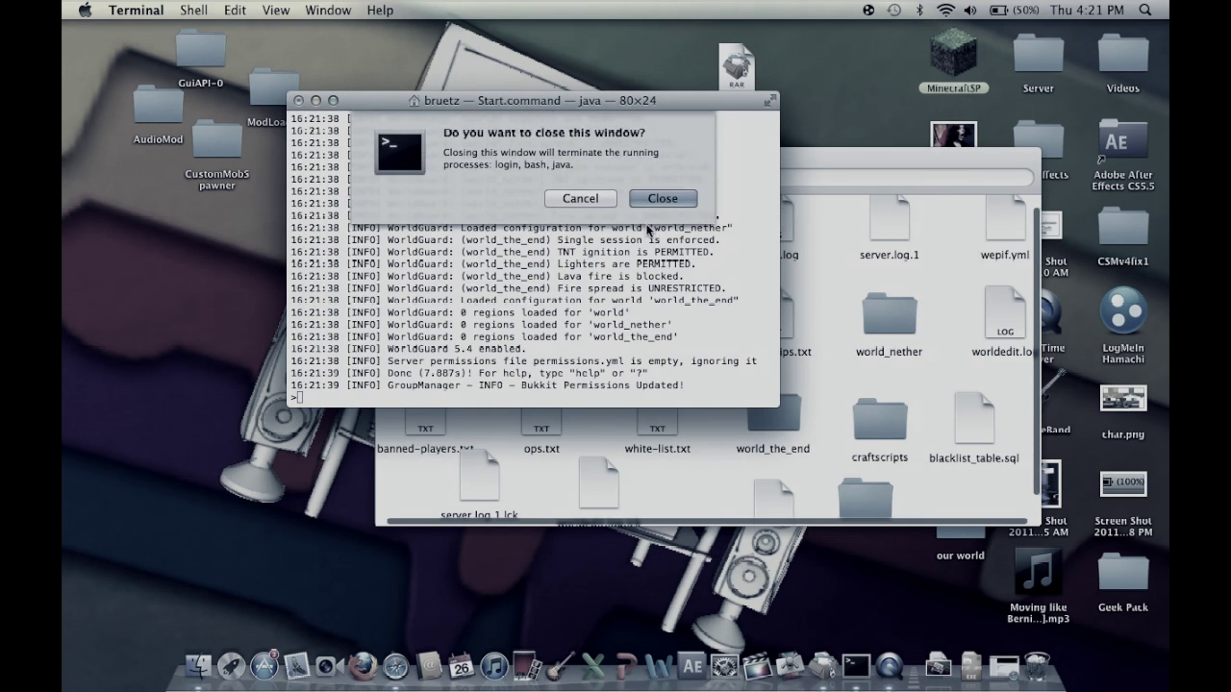
left_click(653, 199)
Take the plugins folder out of CRAFTBUKKIT to the desktop and start the server again with Start.command
left_click_drag(676, 323, 288, 277)
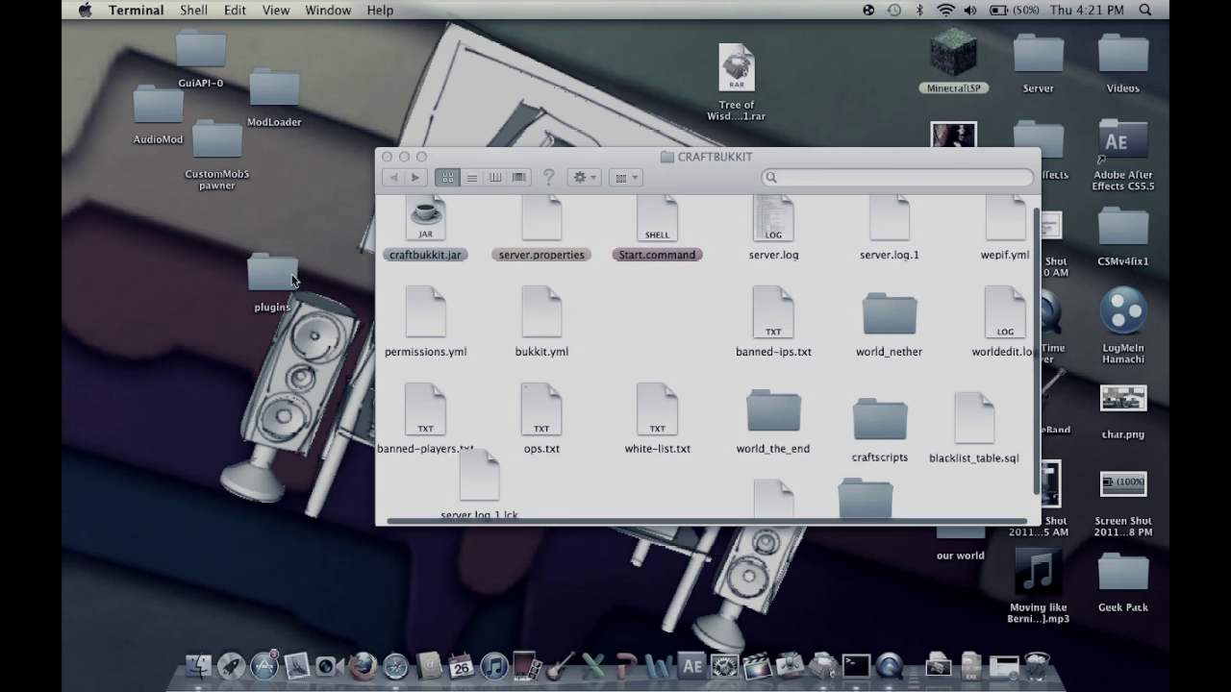
left_click(628, 298)
double_click(658, 235)
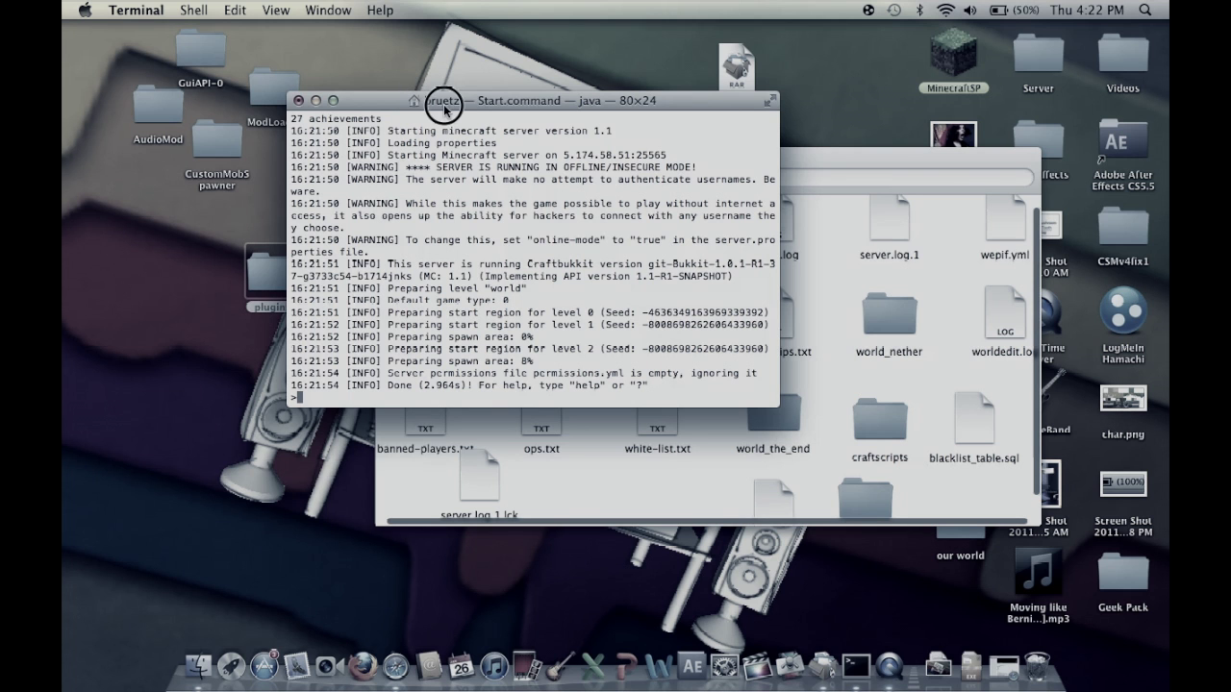
left_click_drag(440, 102, 254, 111)
Try to launch a second server instance from Start.command and close its terminal window
left_click(624, 156)
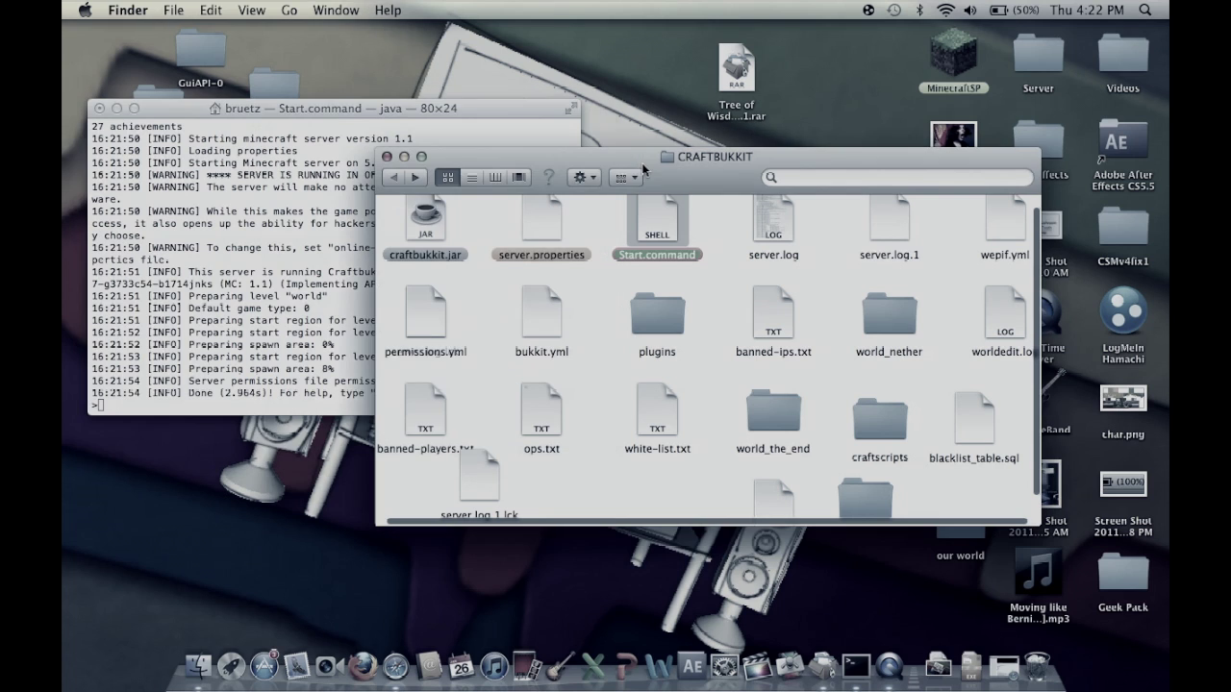
double_click(678, 229)
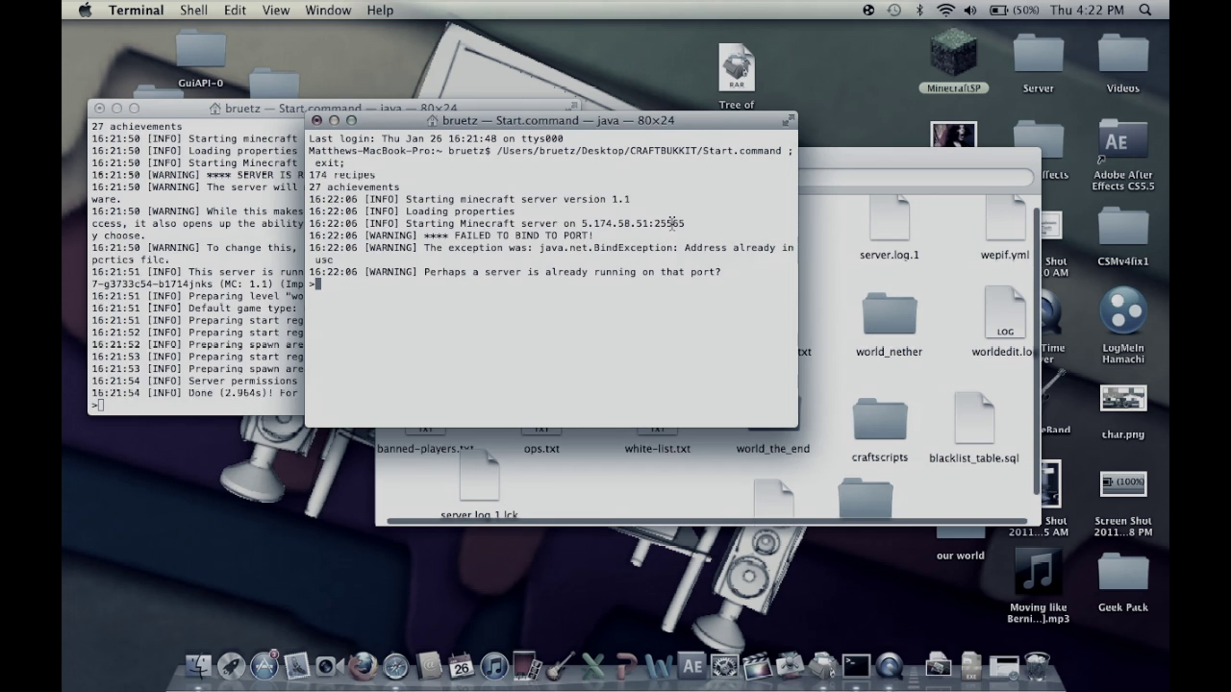
left_click(316, 120)
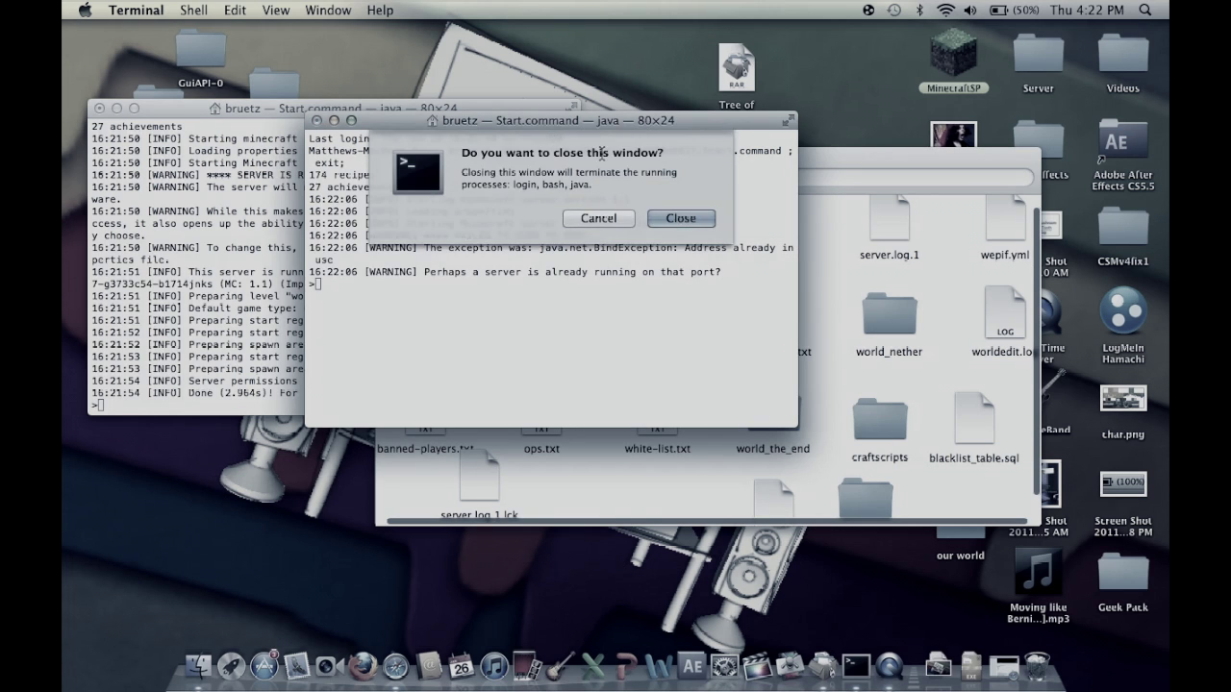
left_click(680, 218)
Launch MinecraftSP from the desktop and arrange the game window beside the server terminal
left_click(995, 59)
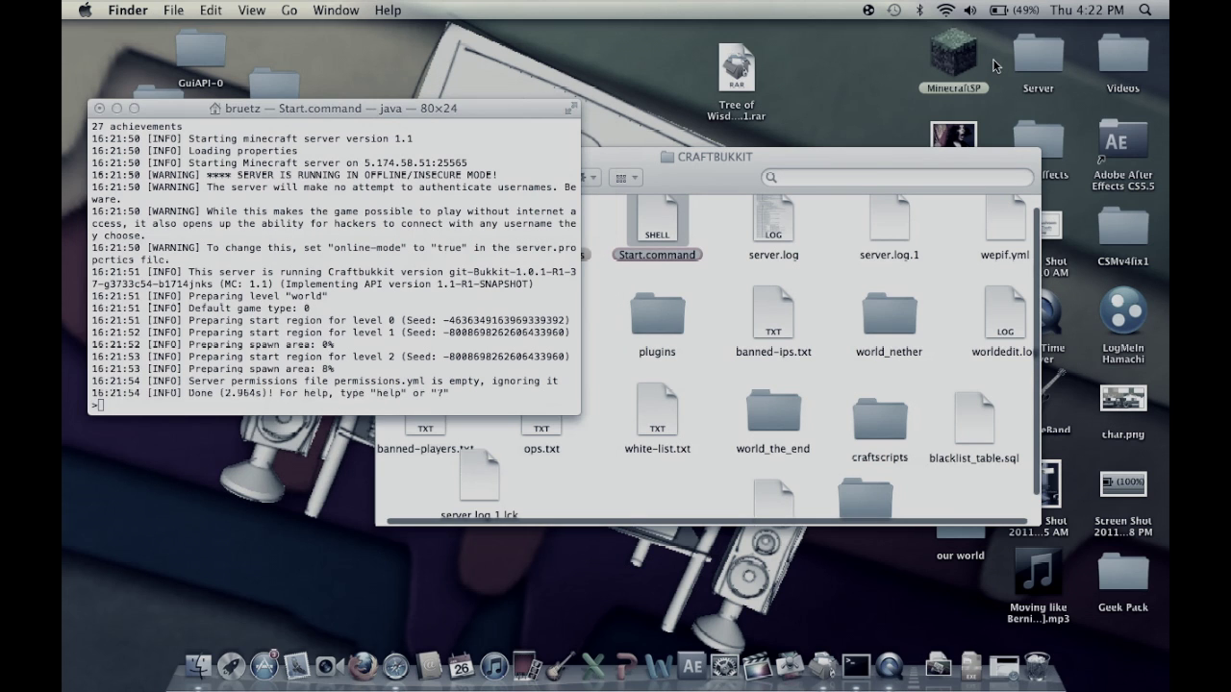
double_click(944, 53)
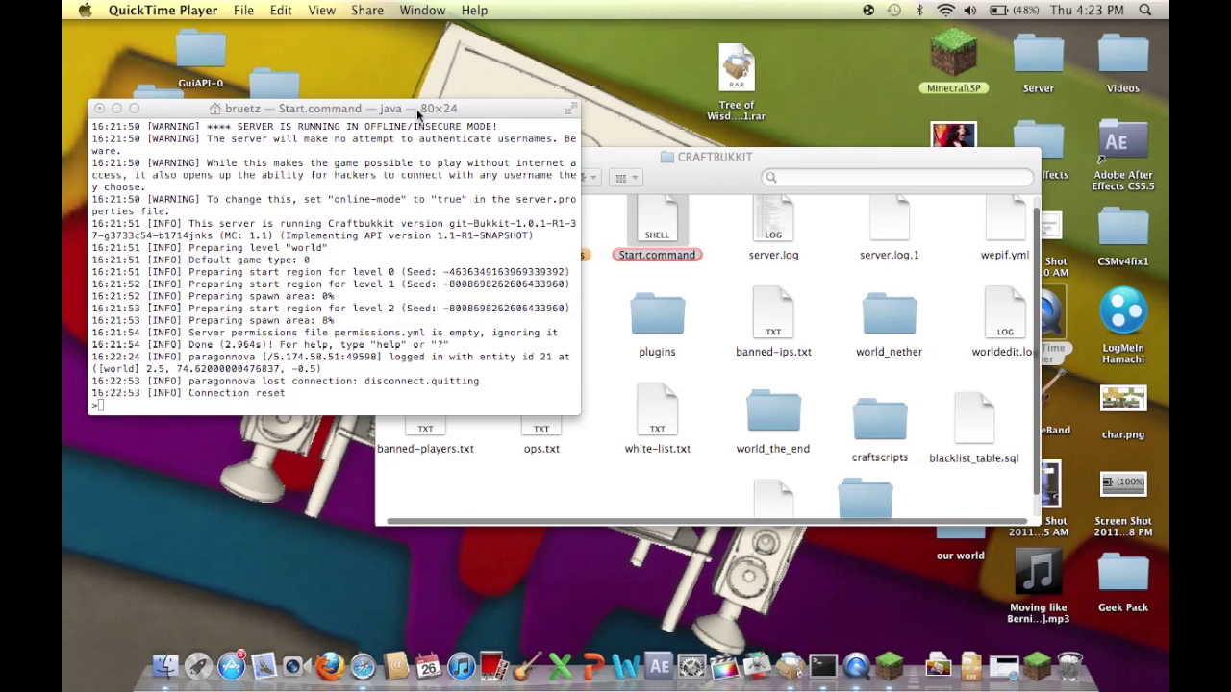
left_click_drag(417, 109, 259, 28)
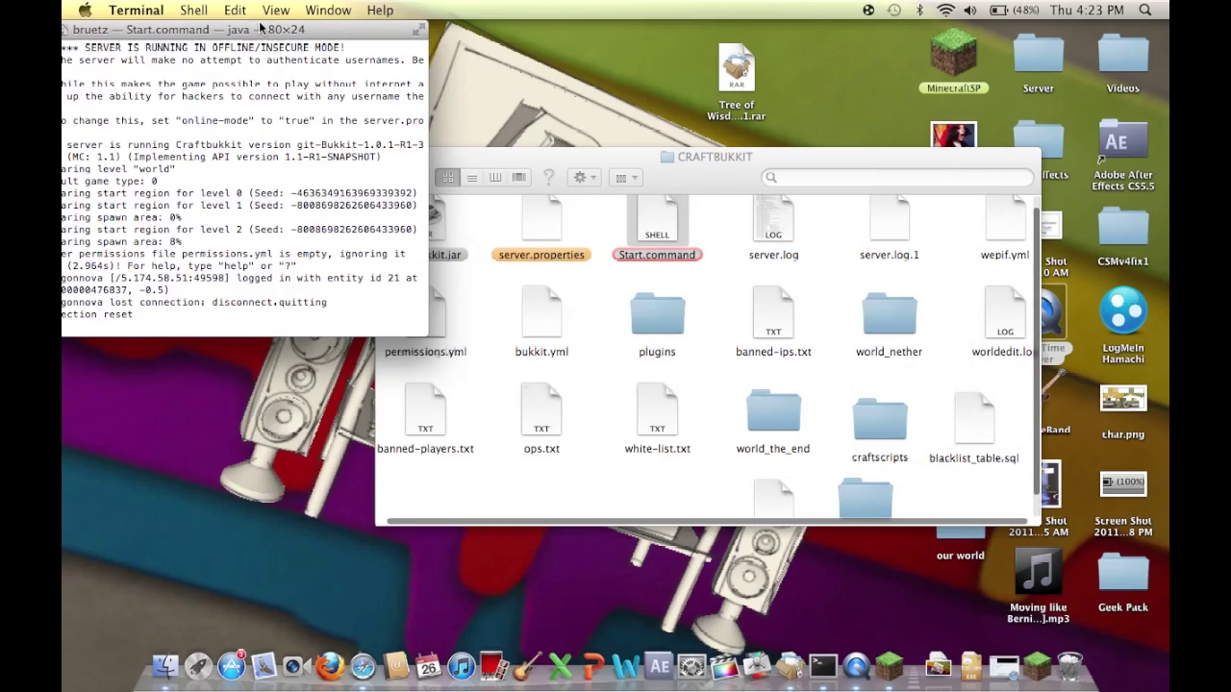
left_click(1034, 684)
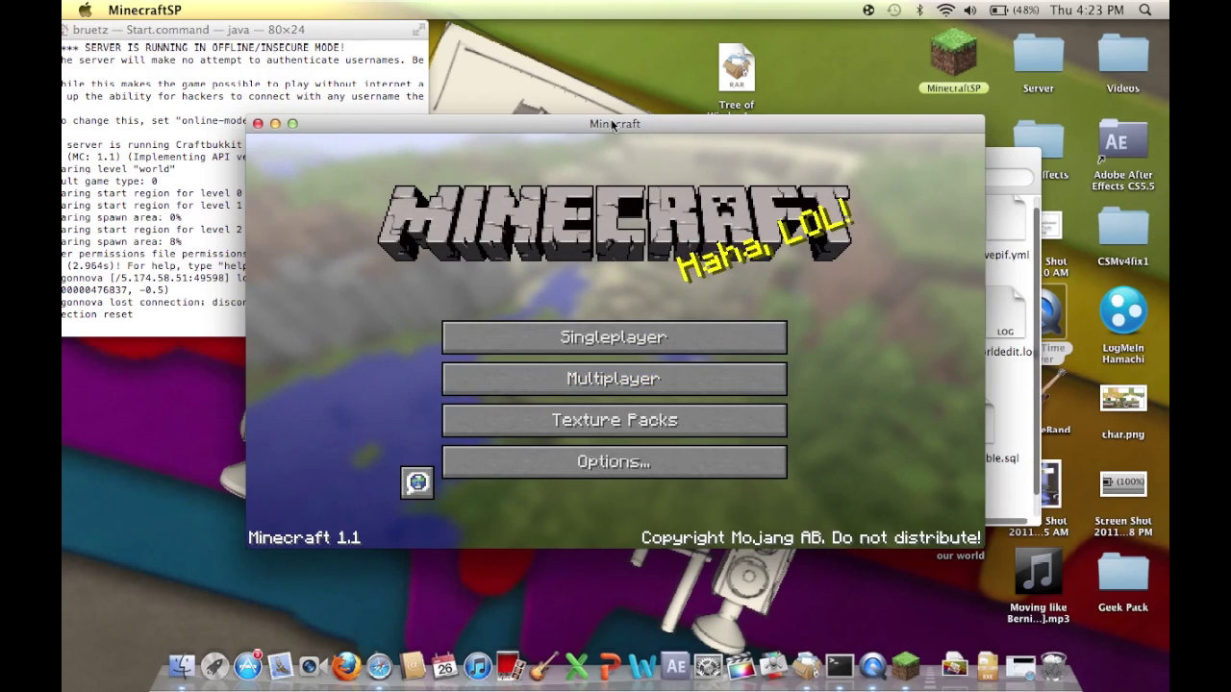
left_click_drag(612, 125, 704, 140)
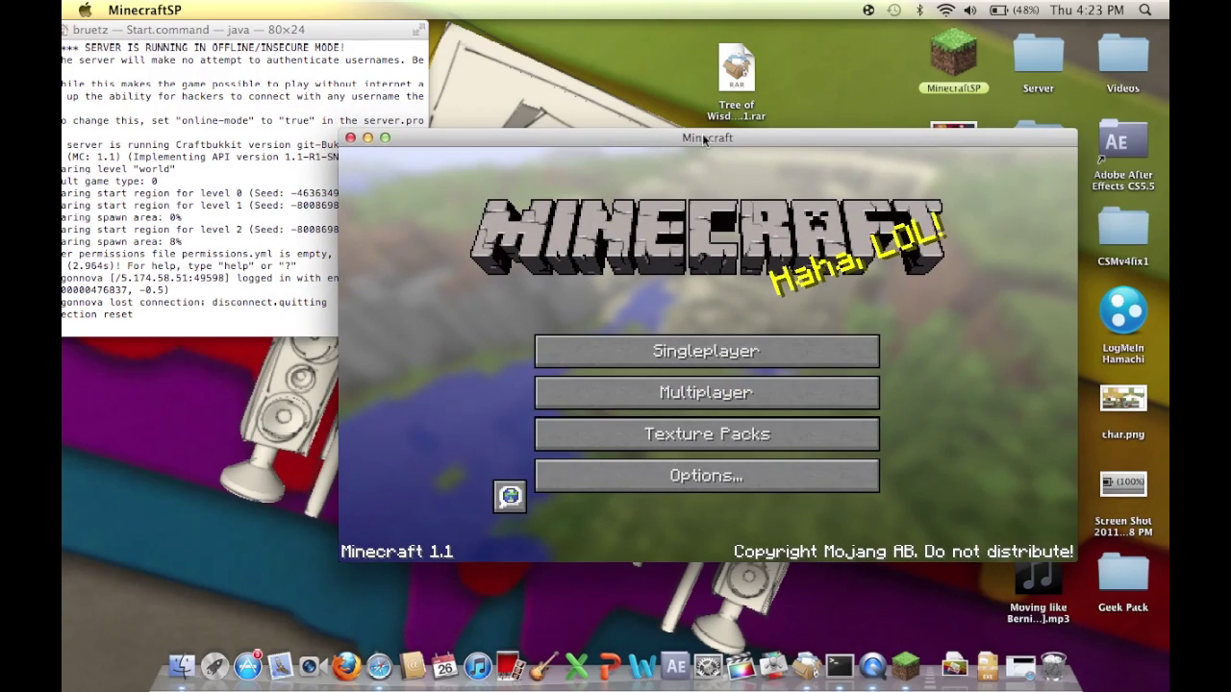
Join the multiplayer server named "THE server" in Minecraft
left_click(696, 403)
left_click(671, 348)
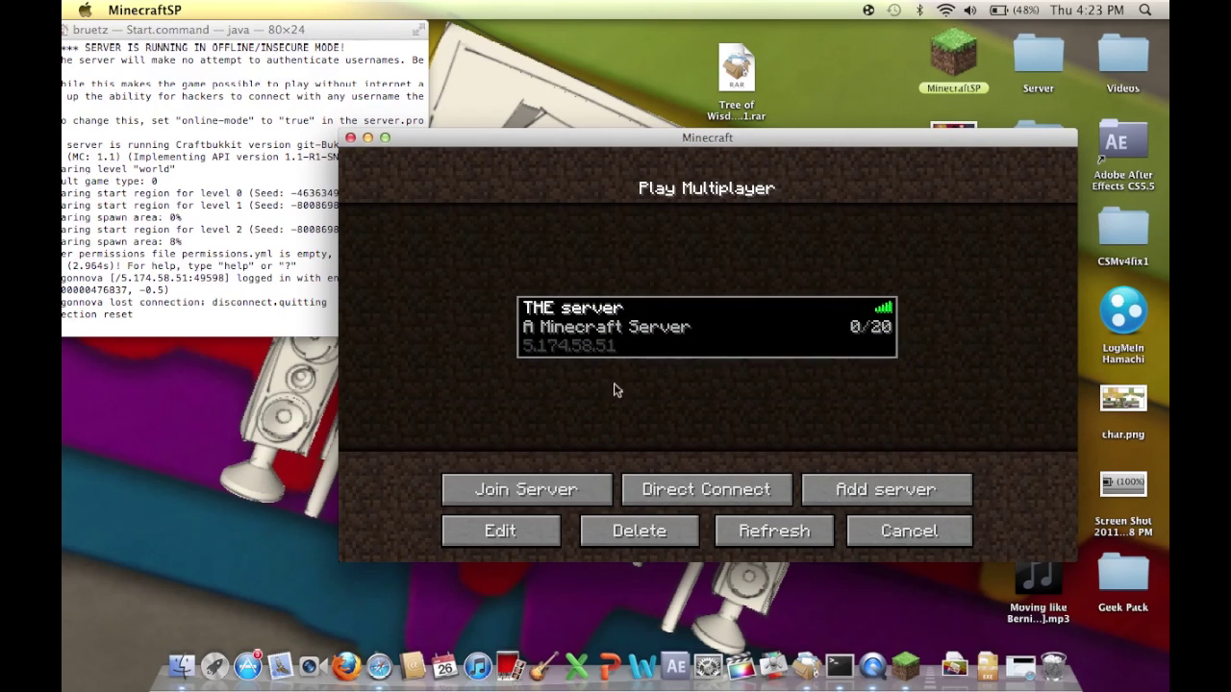
left_click(527, 491)
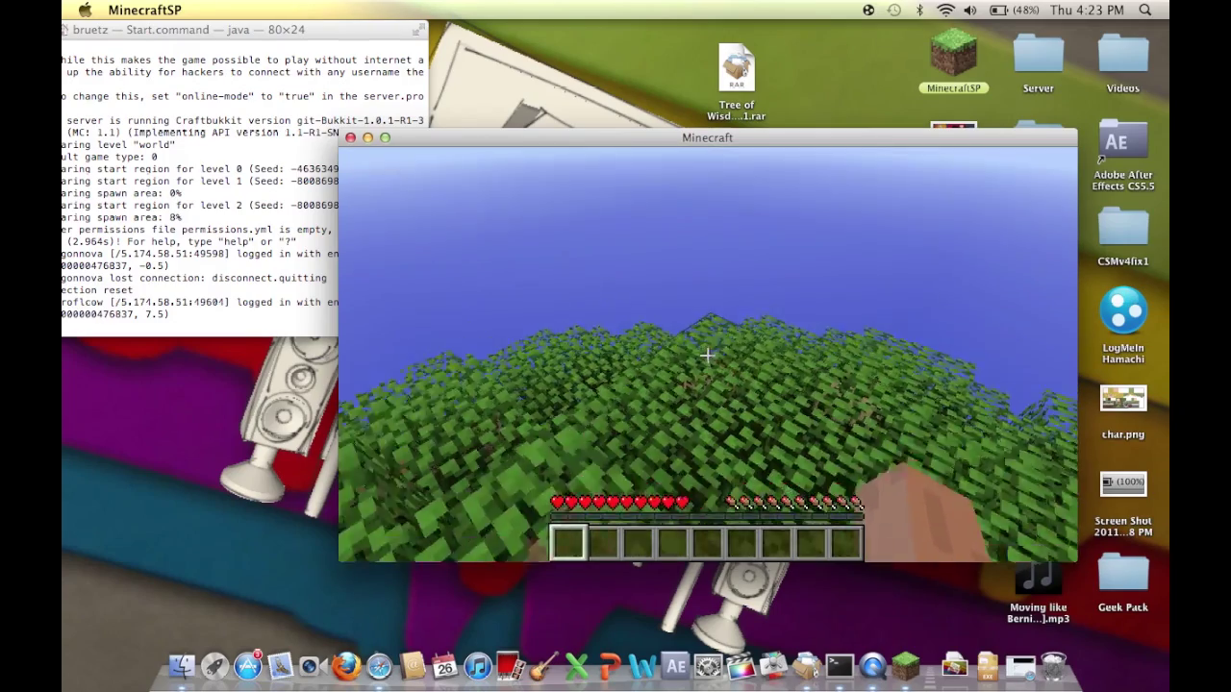
Pause the game, switch to the Tree of Wisdom forum topic in Safari and read its challenges, optional tasks and rules
key("Escape")
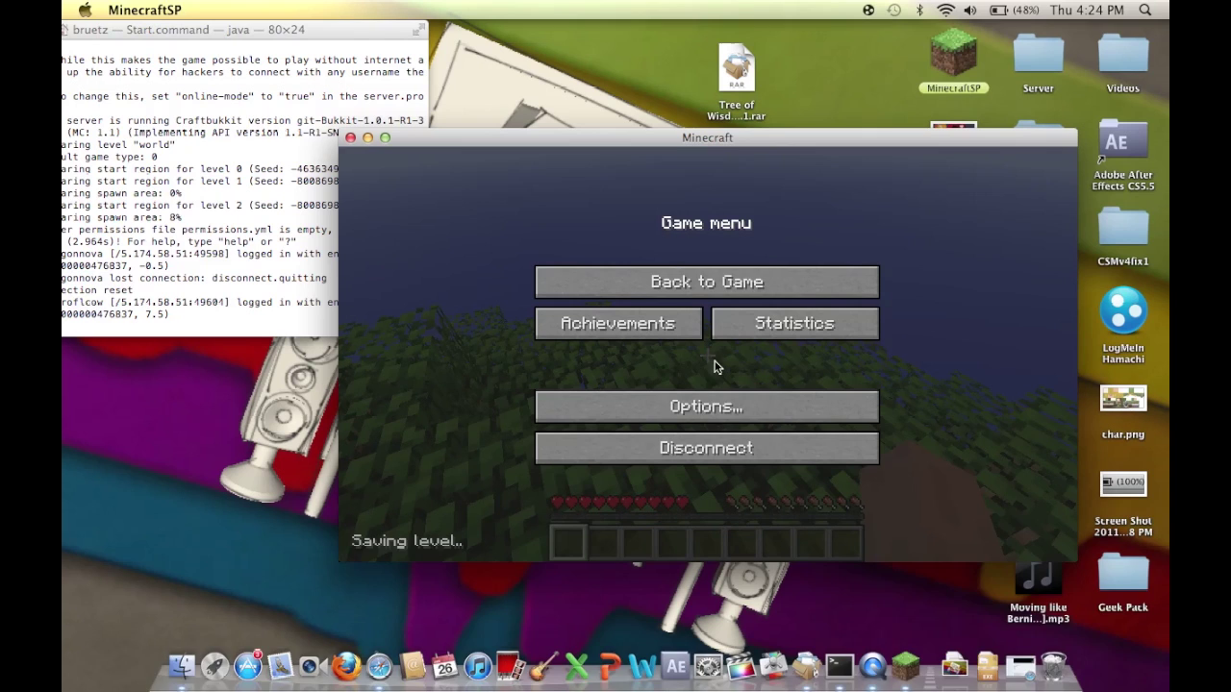
left_click(955, 663)
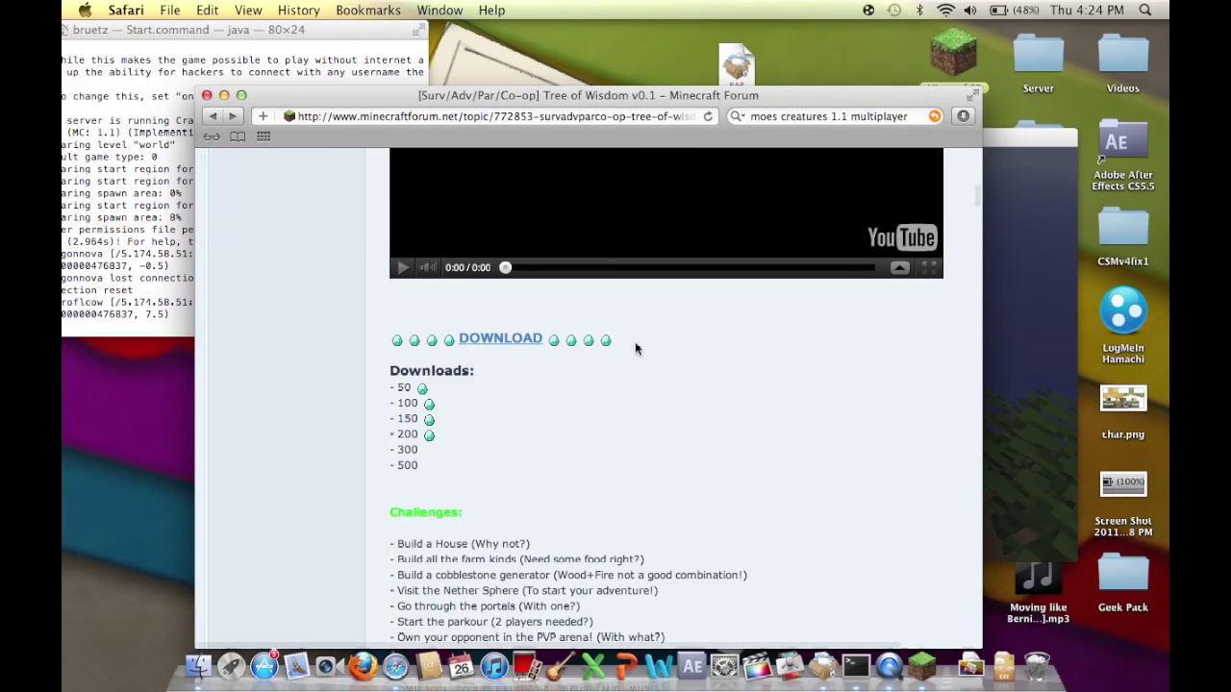
scroll(562, 333, "up", 2)
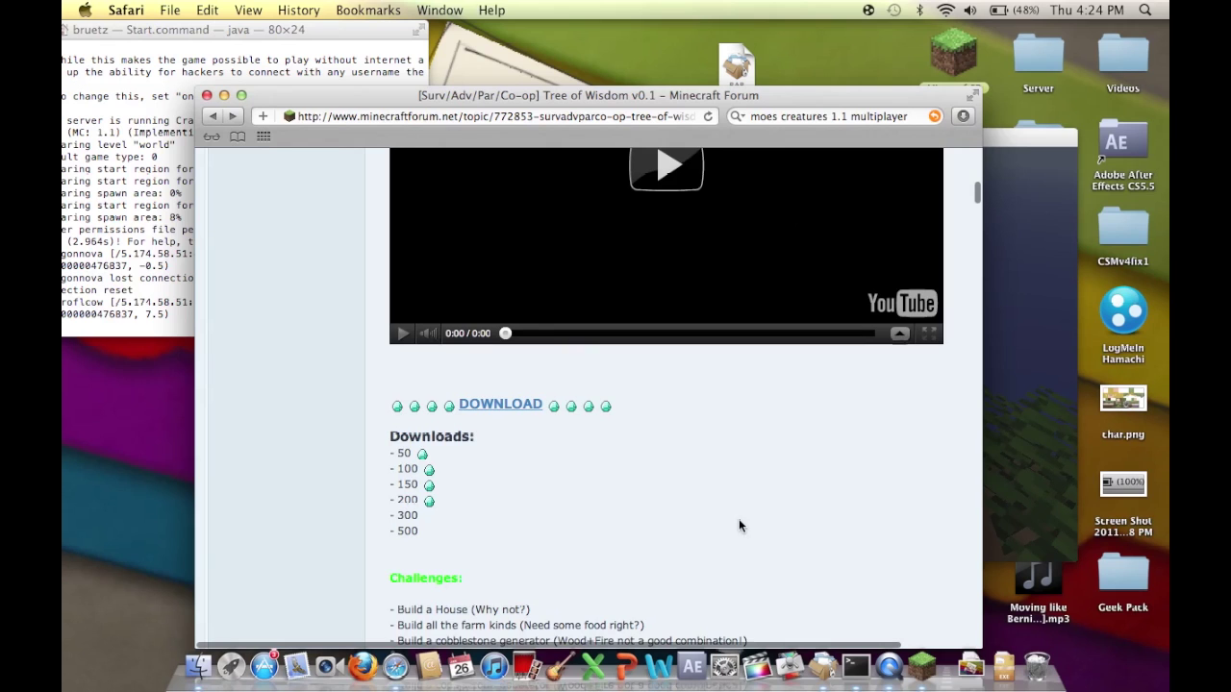
scroll(739, 519, "down", 5)
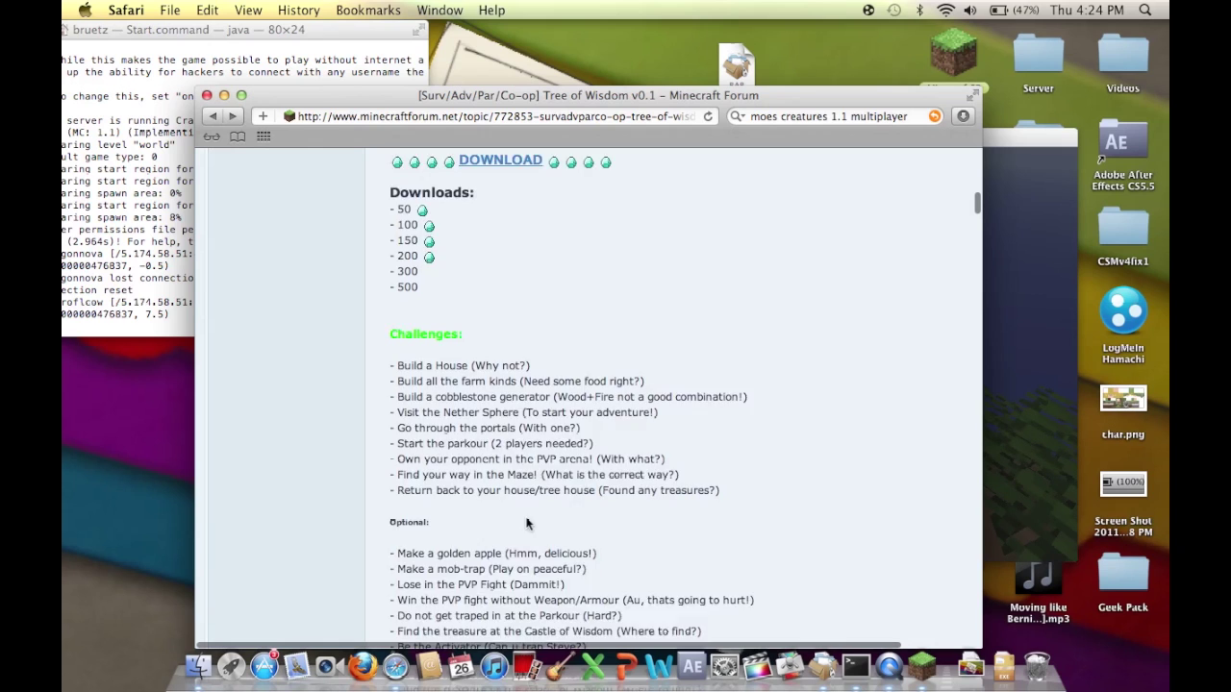
scroll(529, 509, "down", 5)
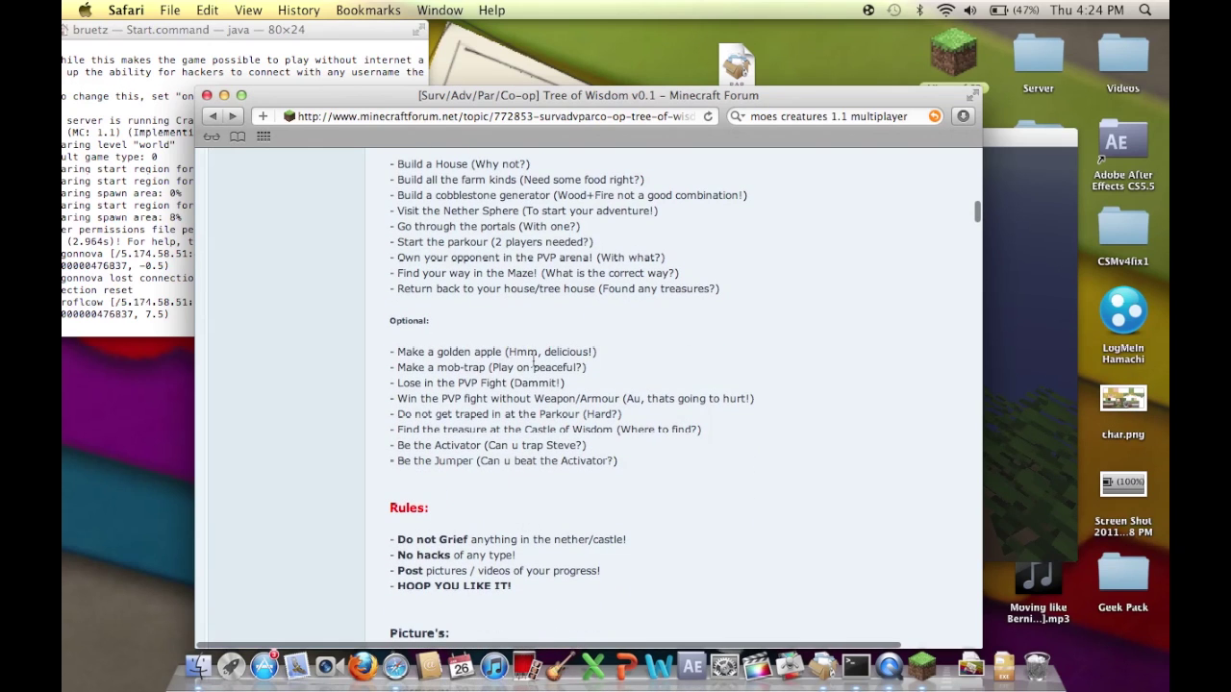
scroll(536, 396, "down", 3)
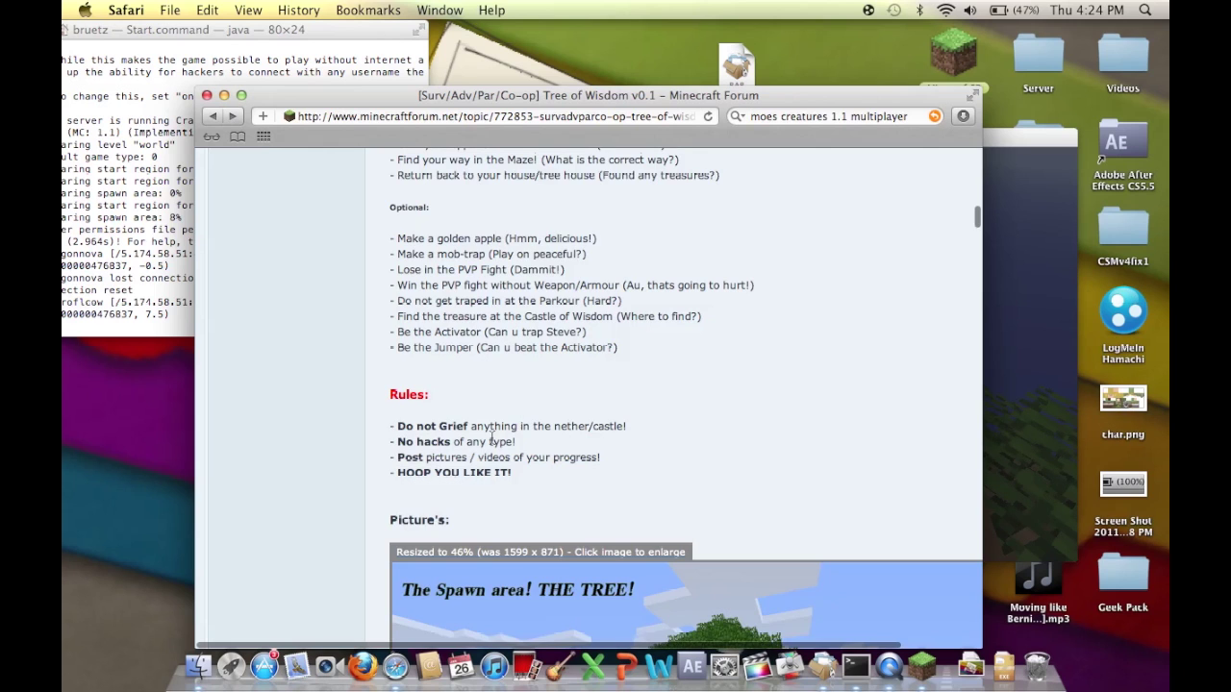
Examine the forum topic's pictures of the spawn tree and the portals to the adventures
scroll(492, 438, "down", 5)
scroll(491, 437, "up", 2)
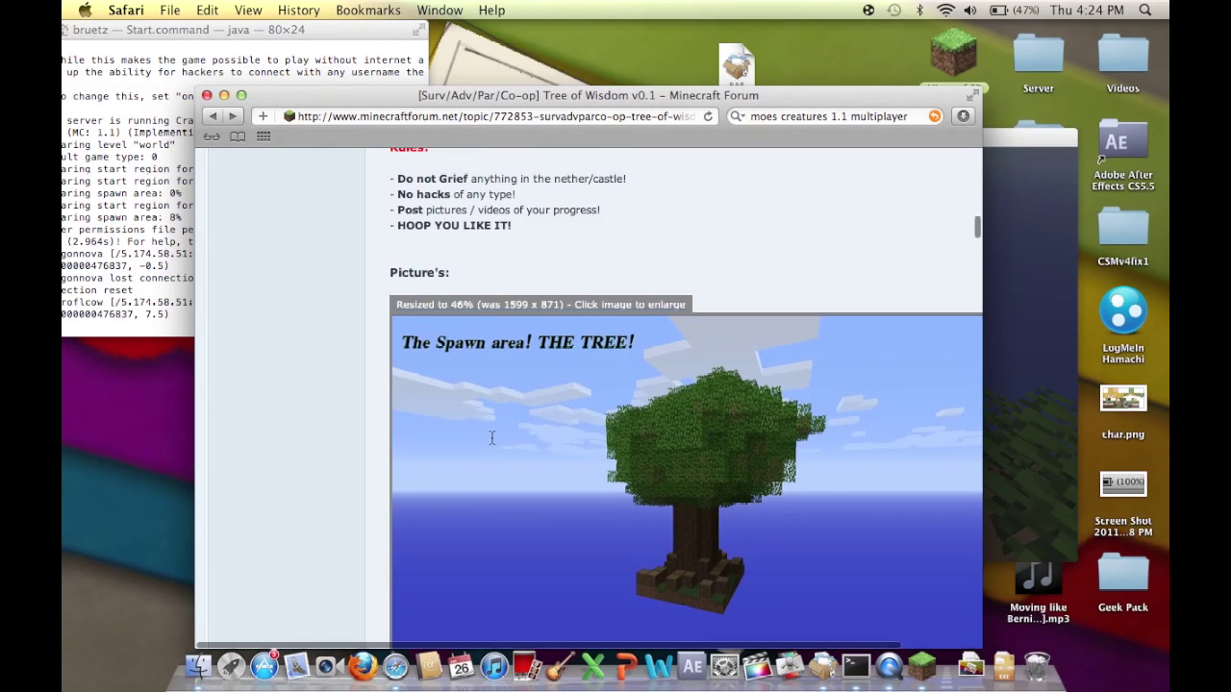
scroll(491, 438, "down", 1)
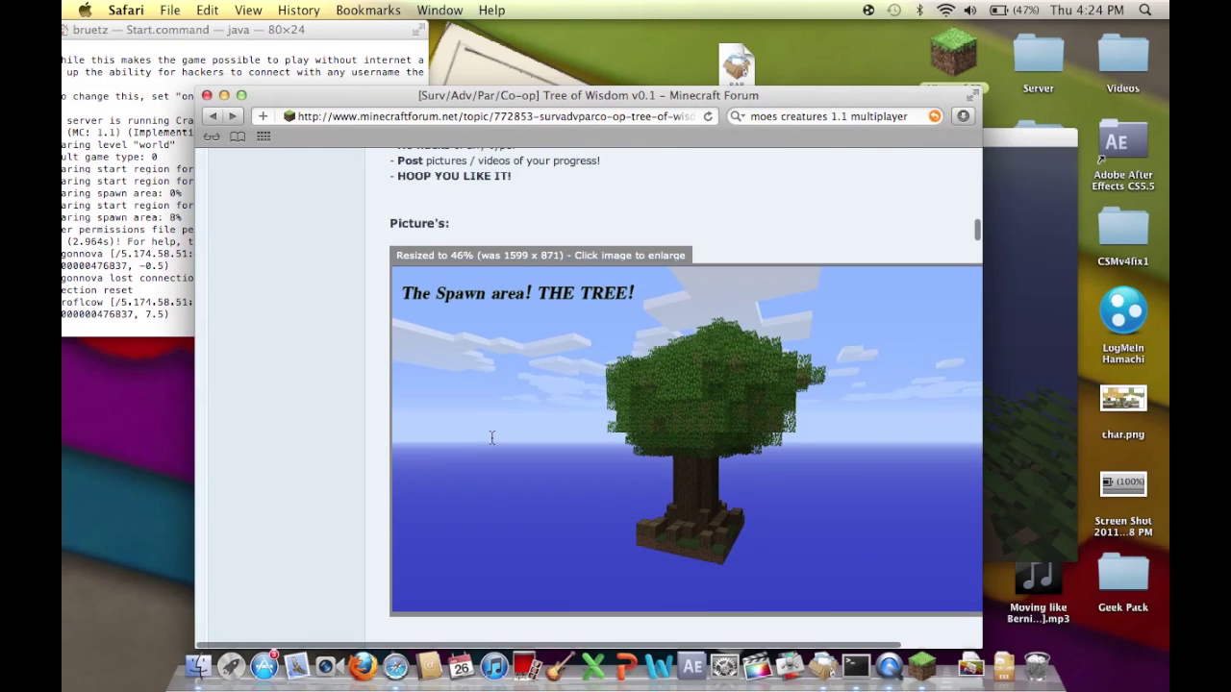
scroll(660, 461, "down", 3)
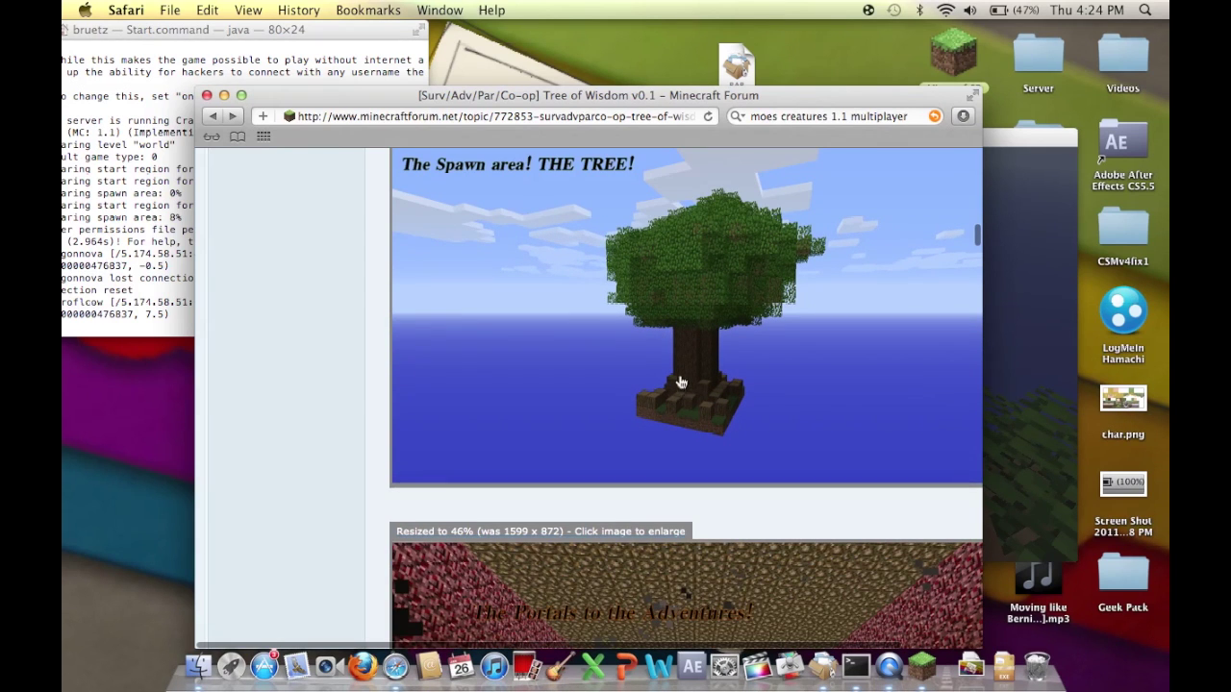
scroll(691, 363, "down", 6)
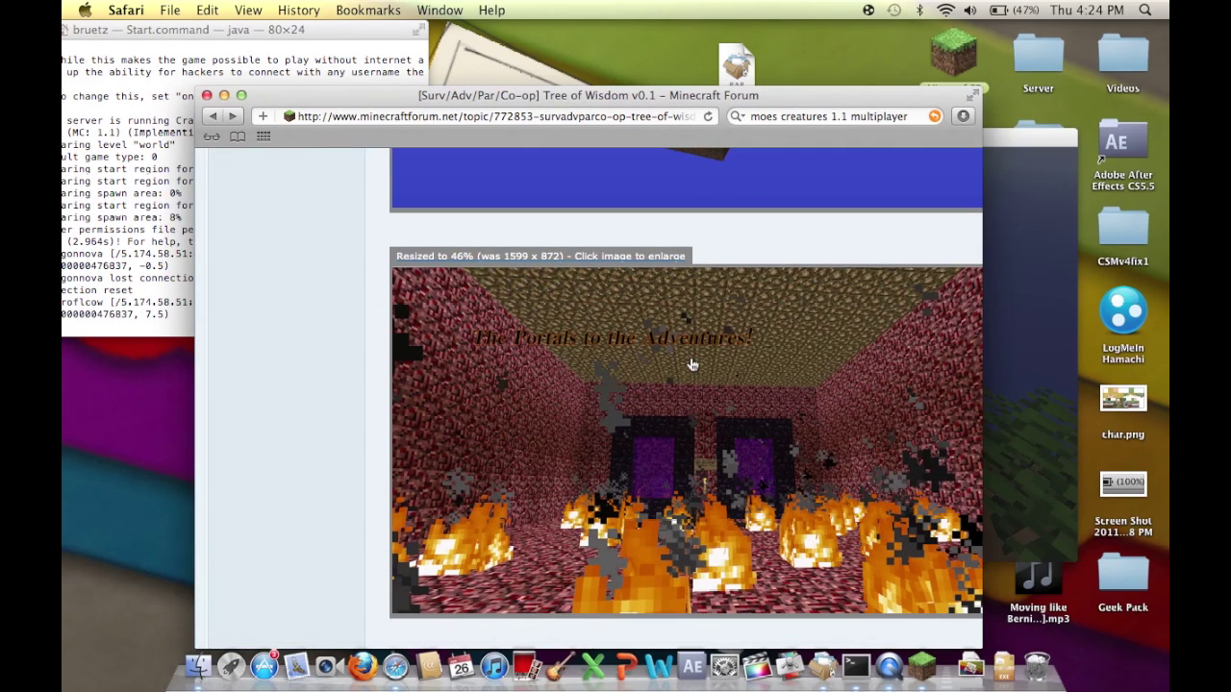
scroll(692, 363, "up", 1)
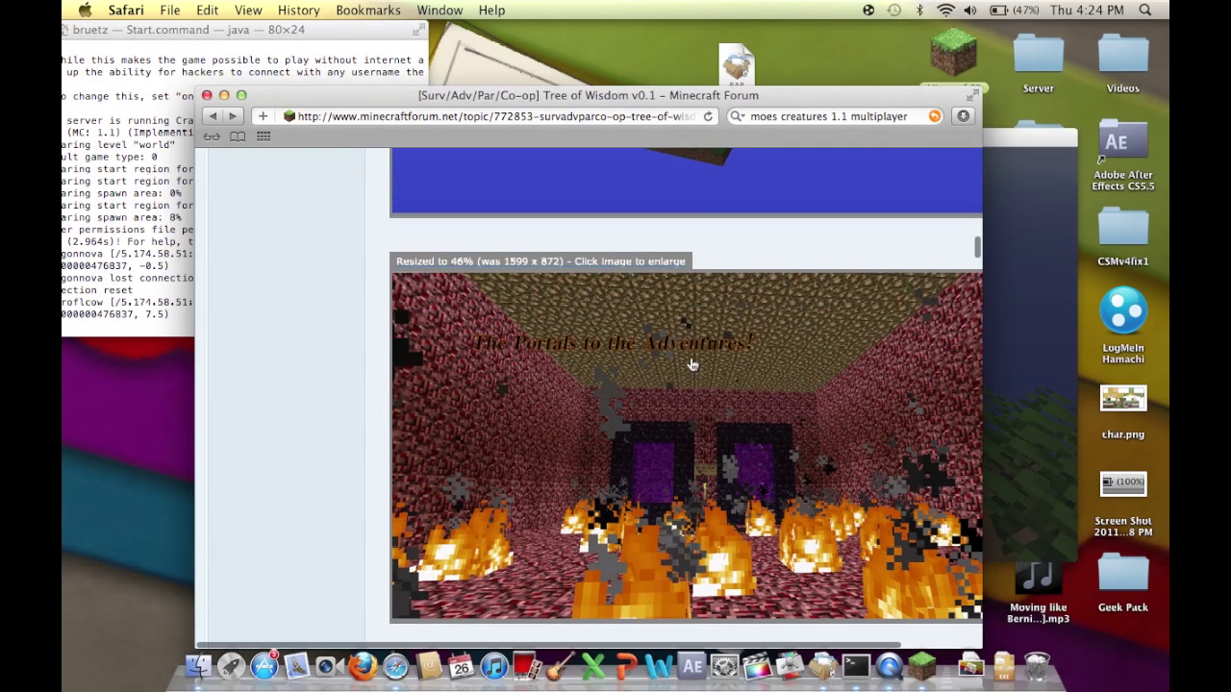
scroll(691, 364, "down", 1)
scroll(691, 364, "up", 1)
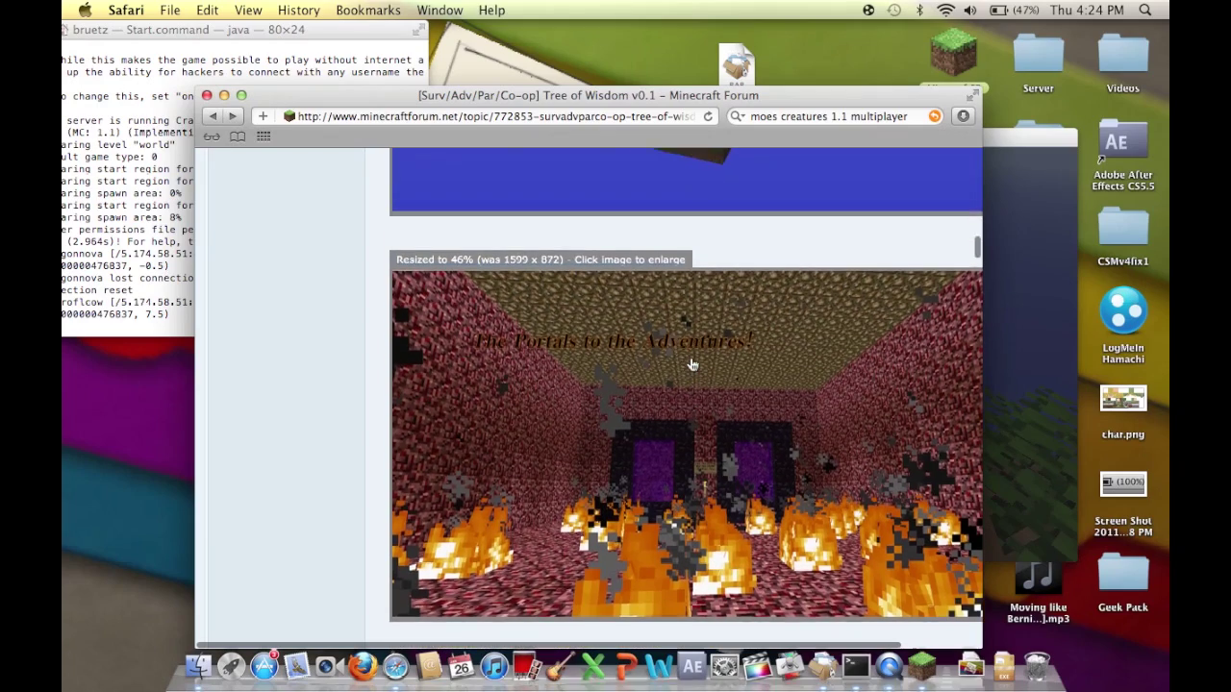
scroll(692, 365, "up", 5)
scroll(692, 364, "down", 3)
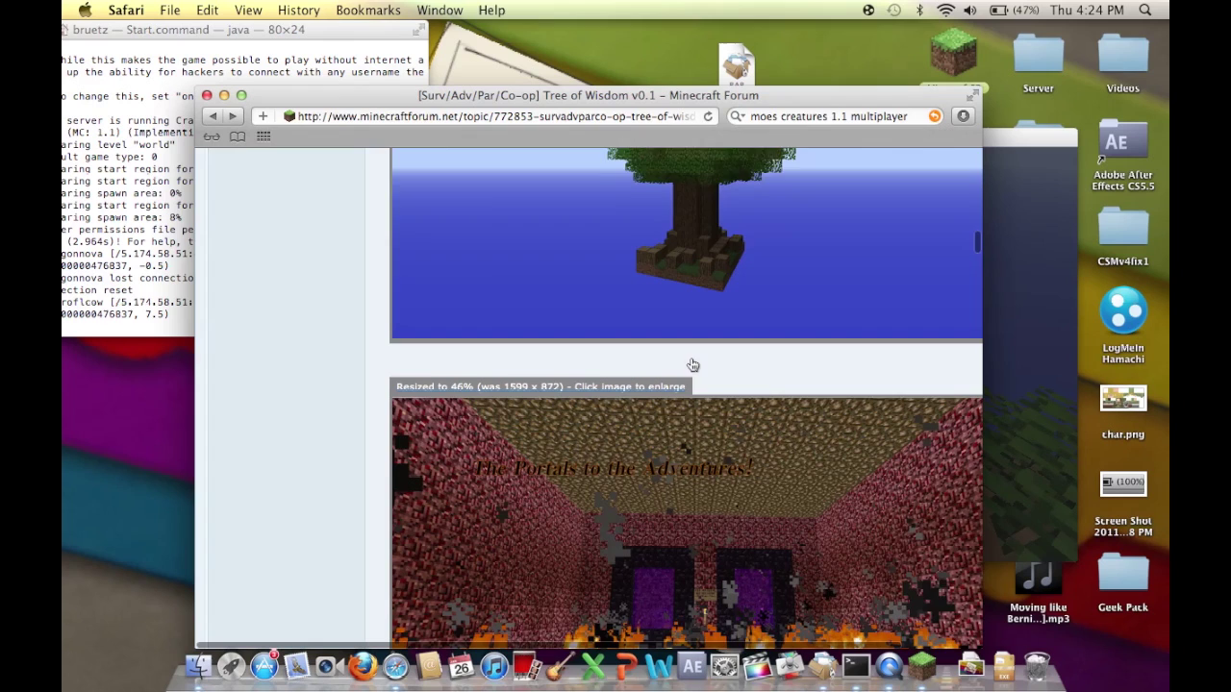
Examine the forum topic's remaining pictures of the portals, parkour and maze through to the post's end, and return to its beginning
scroll(693, 365, "down", 3)
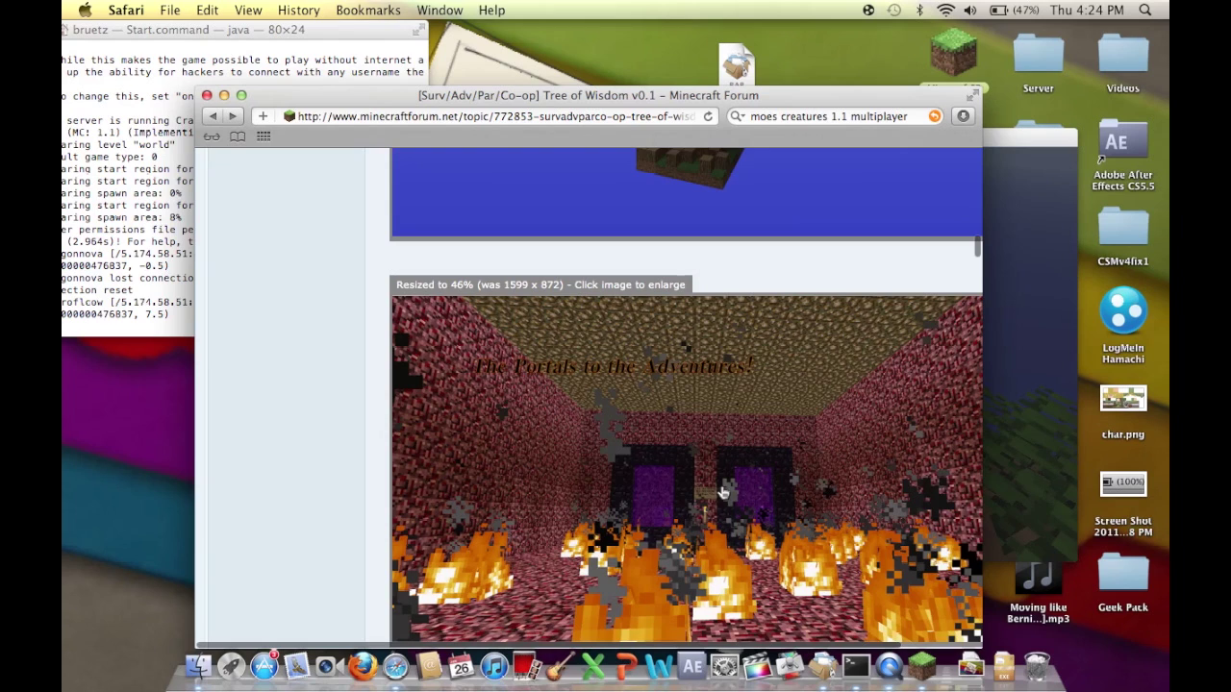
scroll(724, 494, "down", 3)
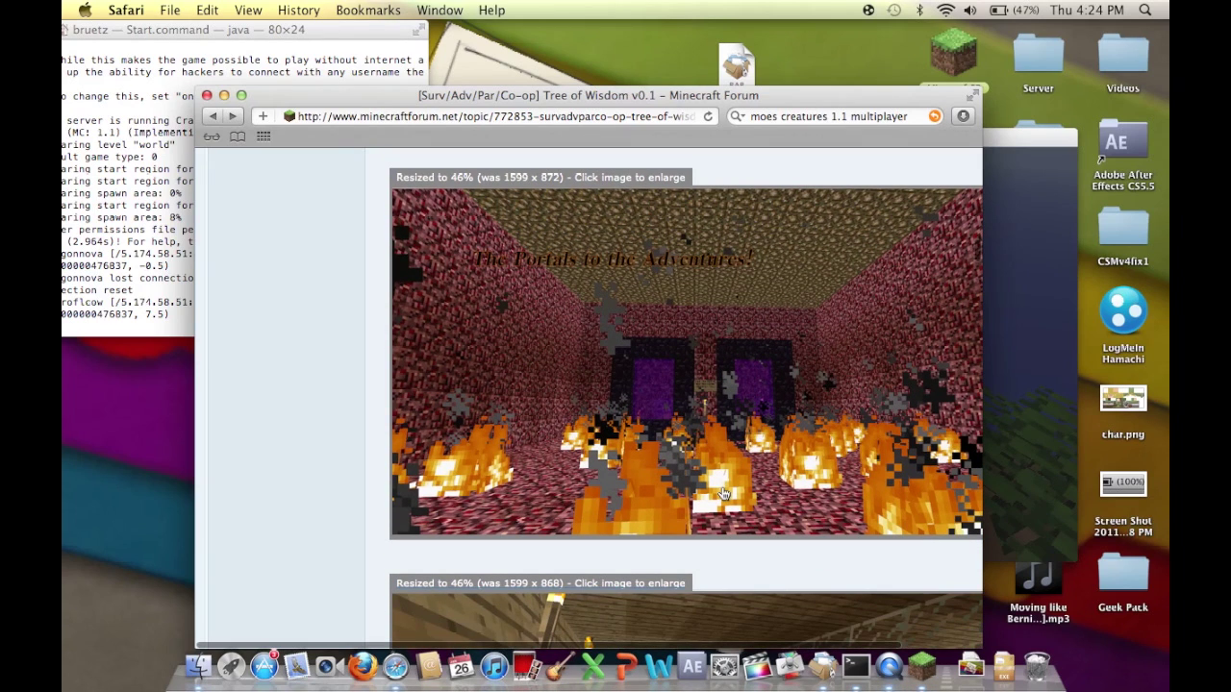
scroll(724, 493, "down", 6)
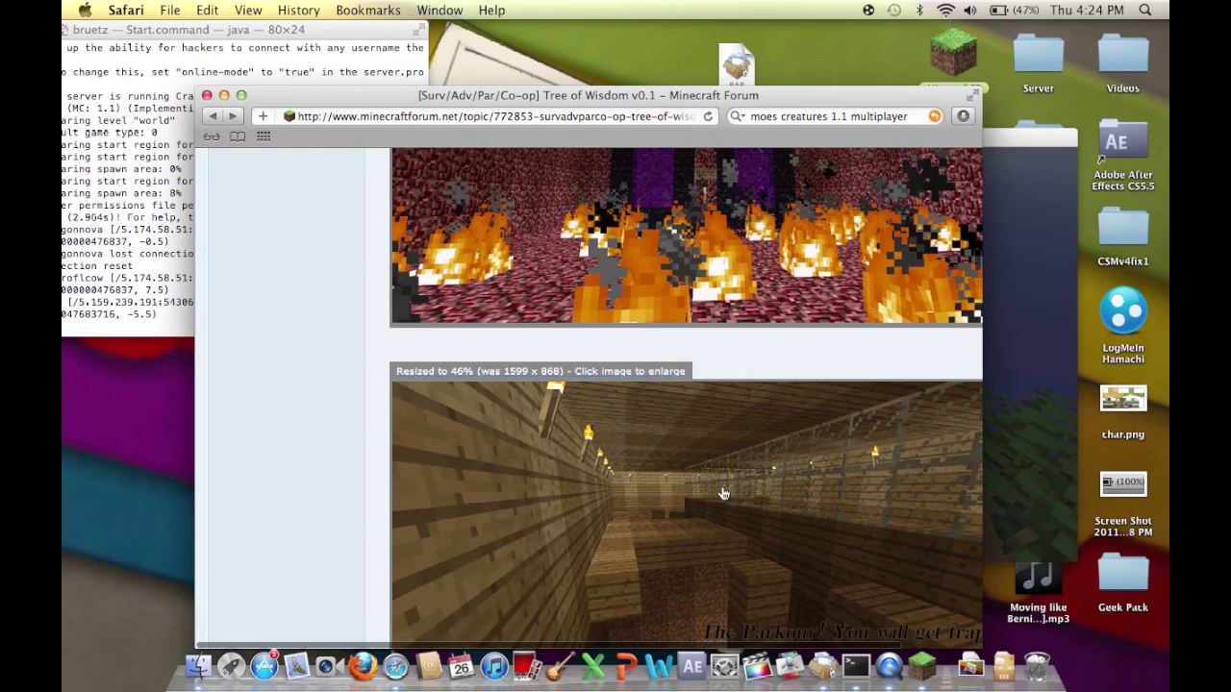
scroll(724, 493, "down", 4)
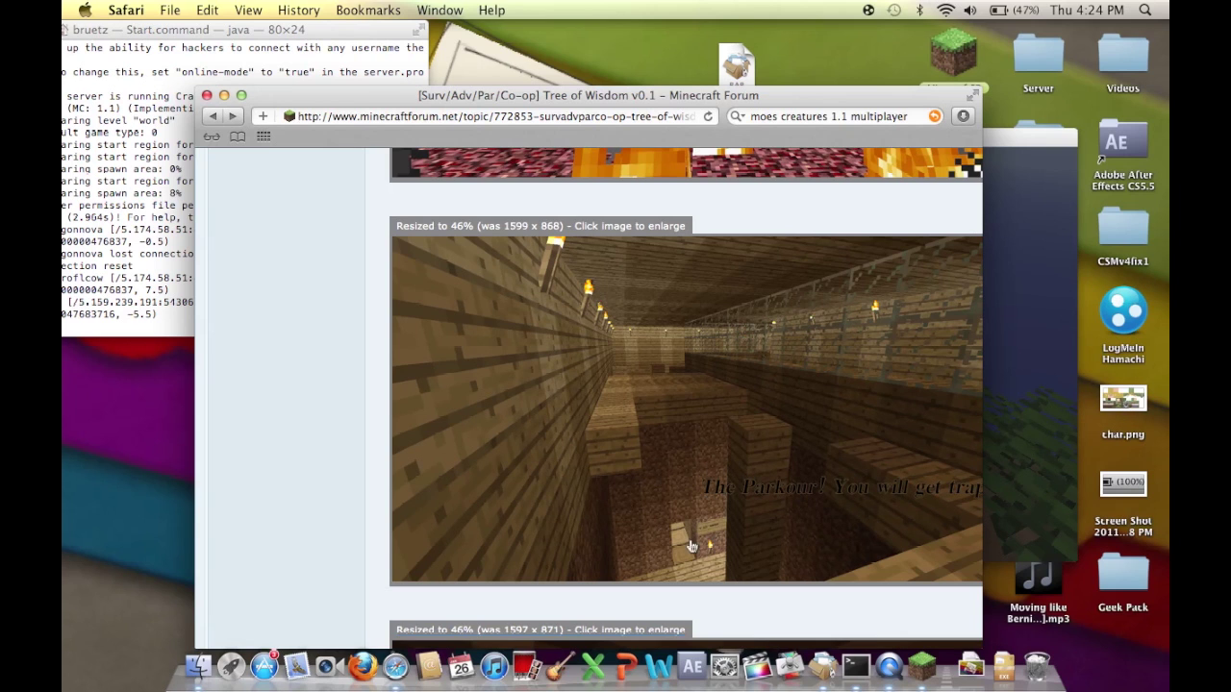
scroll(690, 546, "down", 12)
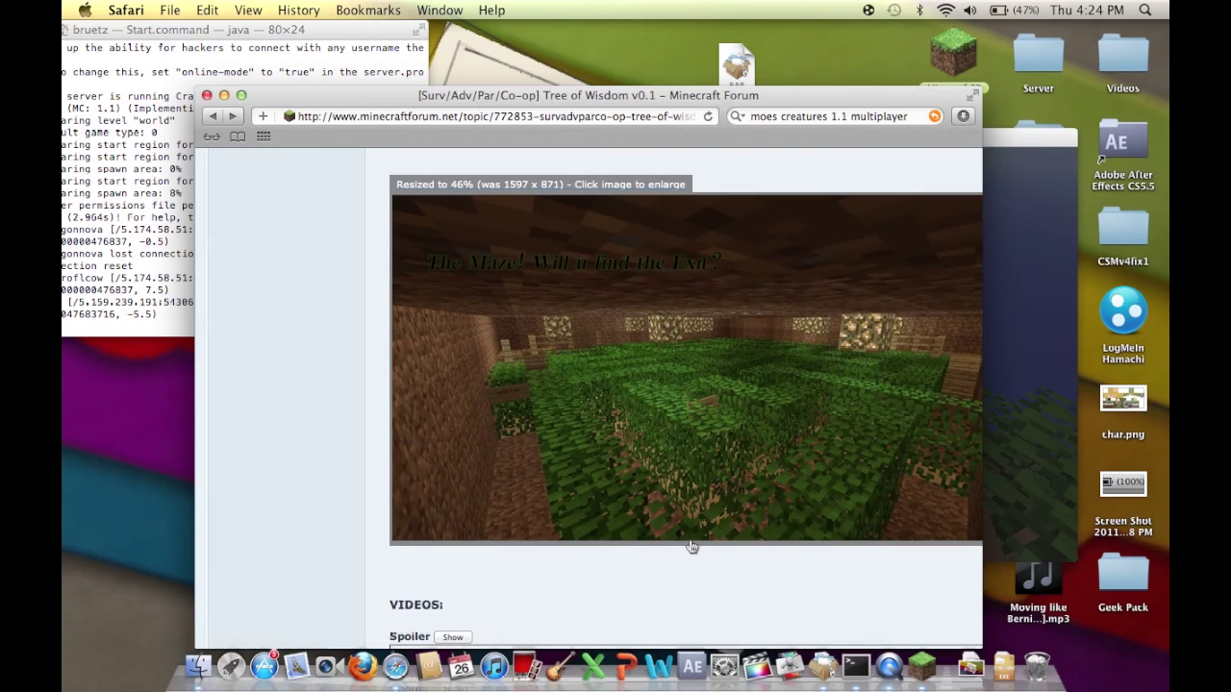
scroll(690, 546, "down", 1)
scroll(690, 546, "up", 3)
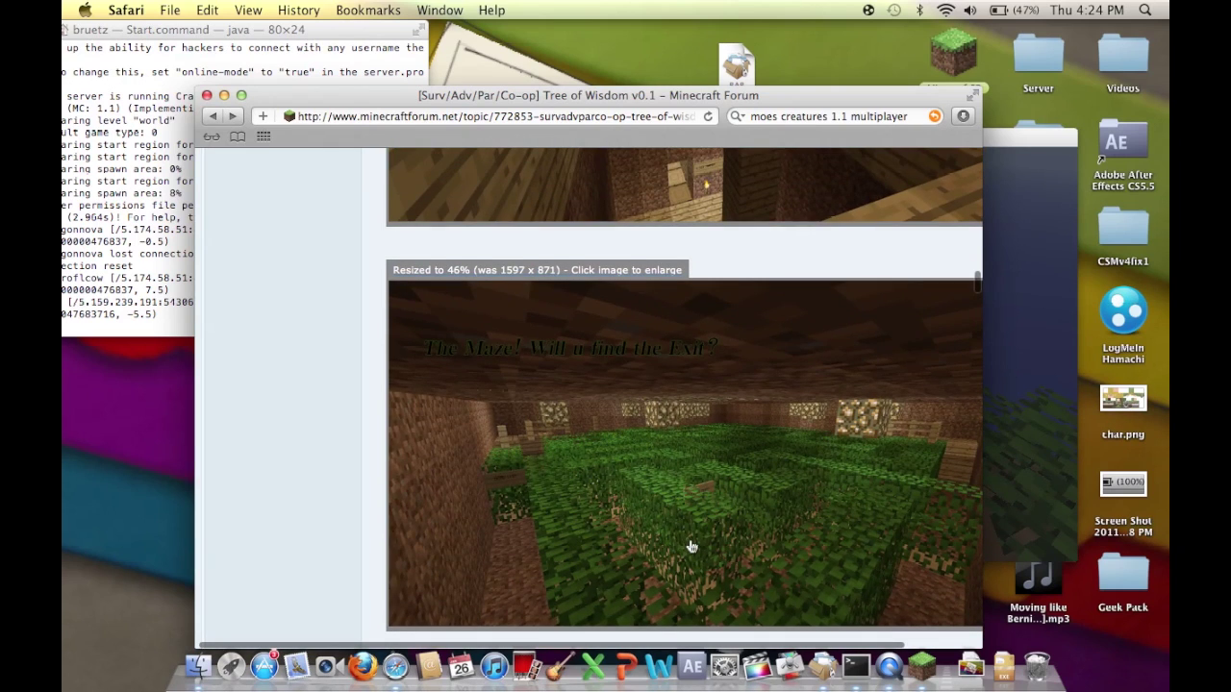
scroll(690, 546, "down", 15)
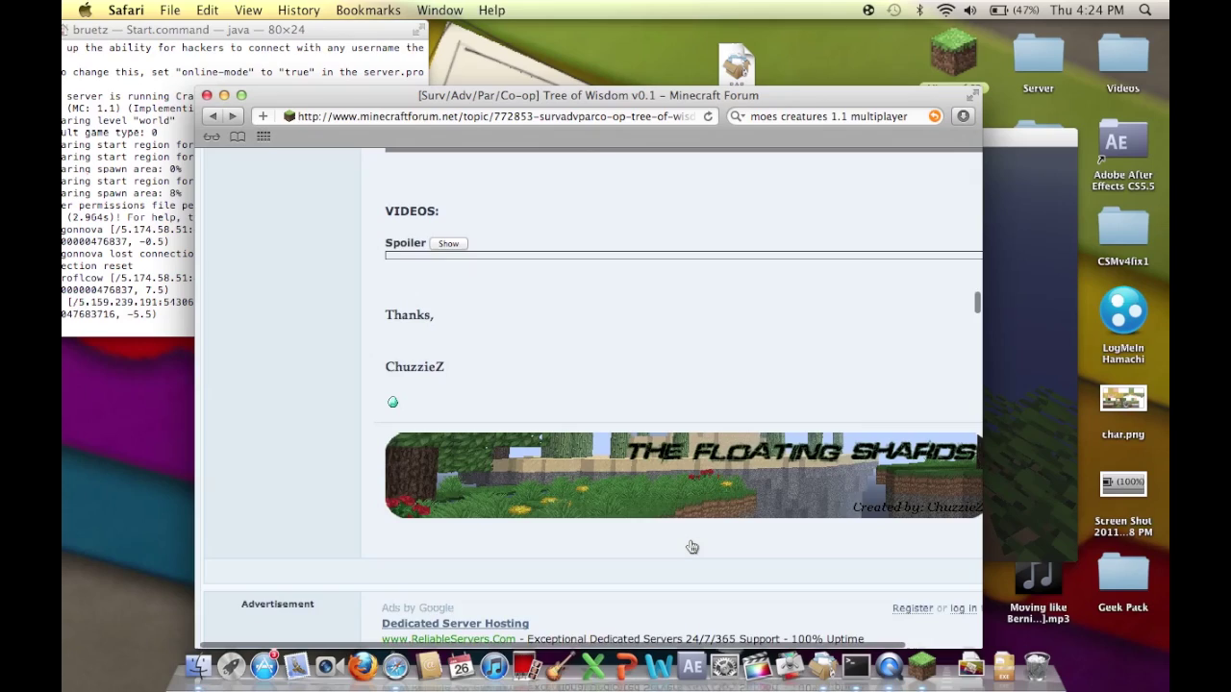
scroll(690, 547, "up", 20)
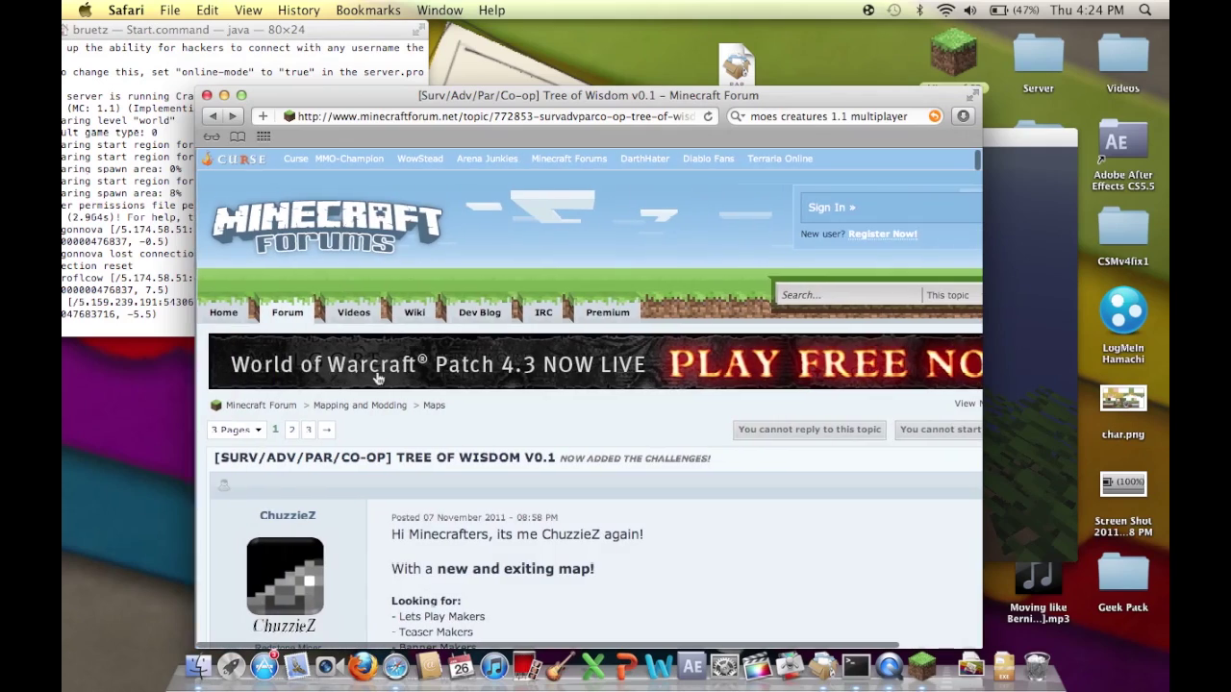
Minimize the Safari forum window and resume the paused Minecraft game
left_click_drag(432, 95, 541, 70)
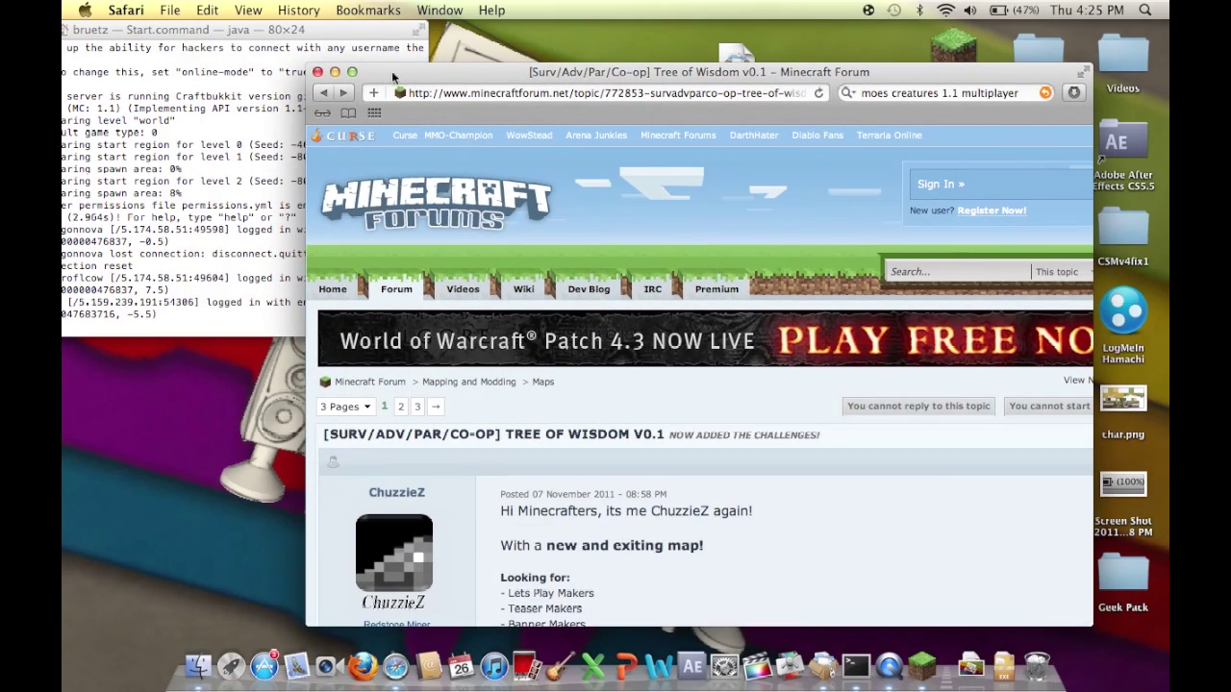
left_click(335, 72)
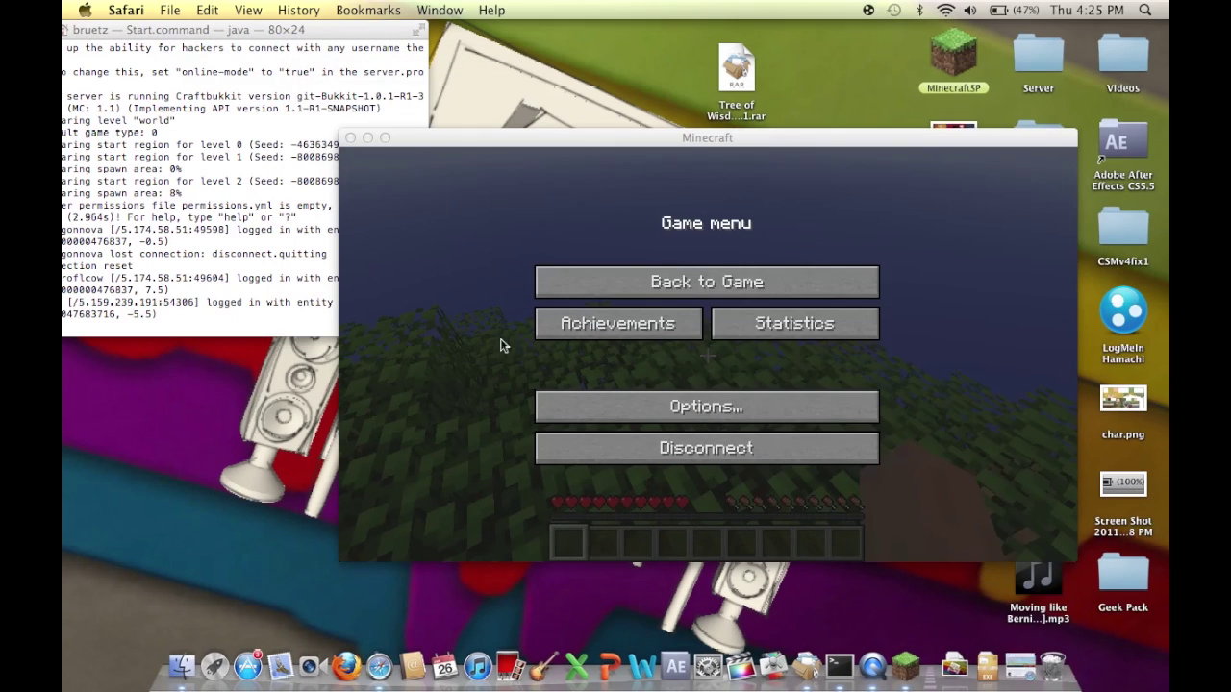
left_click(691, 282)
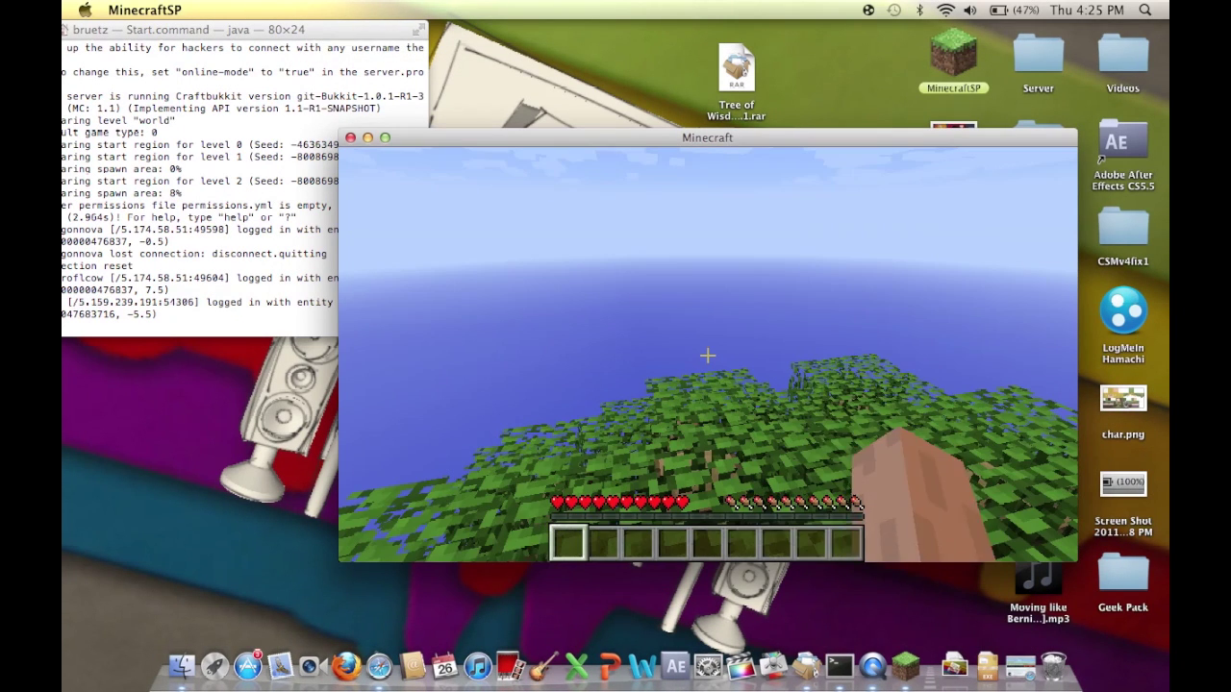